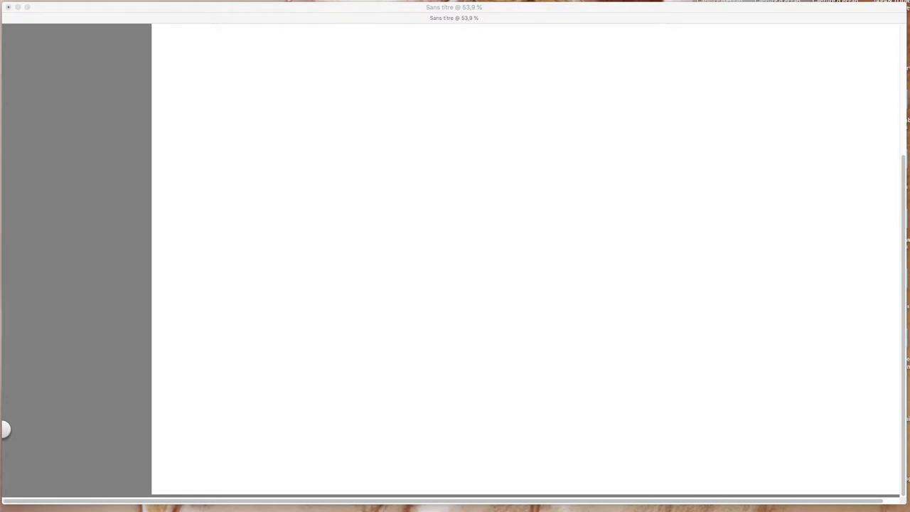
Show the drawing tools and sketch a pirate hat with a curved brim, a rounded lower part and a small button.
key("Tab")
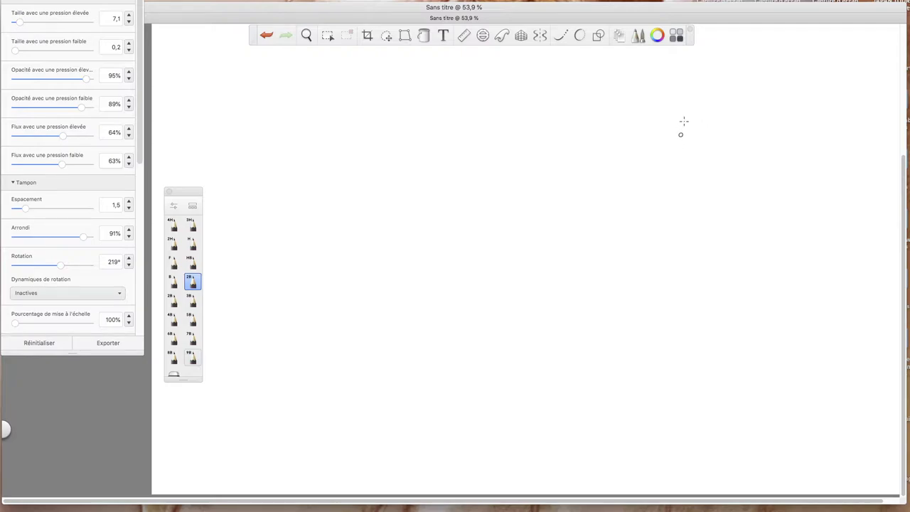
mouse_move(666, 103)
left_mouse_down()
mouse_move(704, 82)
mouse_move(671, 95)
mouse_move(712, 82)
mouse_move(733, 91)
mouse_move(722, 93)
mouse_move(743, 89)
mouse_move(703, 83)
mouse_move(744, 86)
mouse_move(753, 73)
mouse_move(832, 112)
left_mouse_up()
mouse_move(742, 84)
left_mouse_down()
mouse_move(668, 100)
mouse_move(648, 121)
mouse_move(653, 132)
mouse_move(683, 164)
mouse_move(693, 141)
mouse_move(759, 144)
mouse_move(769, 171)
left_mouse_up()
mouse_move(680, 163)
left_mouse_down()
mouse_move(701, 166)
mouse_move(778, 139)
left_mouse_up()
mouse_move(714, 84)
left_mouse_down()
mouse_move(678, 92)
mouse_move(646, 133)
left_mouse_up()
mouse_move(713, 90)
left_mouse_down()
mouse_move(700, 77)
mouse_move(636, 122)
mouse_move(696, 74)
mouse_move(634, 126)
mouse_move(693, 163)
mouse_move(760, 71)
mouse_move(845, 122)
mouse_move(803, 95)
left_mouse_up()
left_click_drag(841, 141, 781, 172)
mouse_move(765, 135)
left_mouse_down()
mouse_move(685, 152)
mouse_move(725, 203)
left_mouse_up()
mouse_move(779, 152)
left_mouse_down()
mouse_move(772, 176)
mouse_move(716, 203)
left_mouse_up()
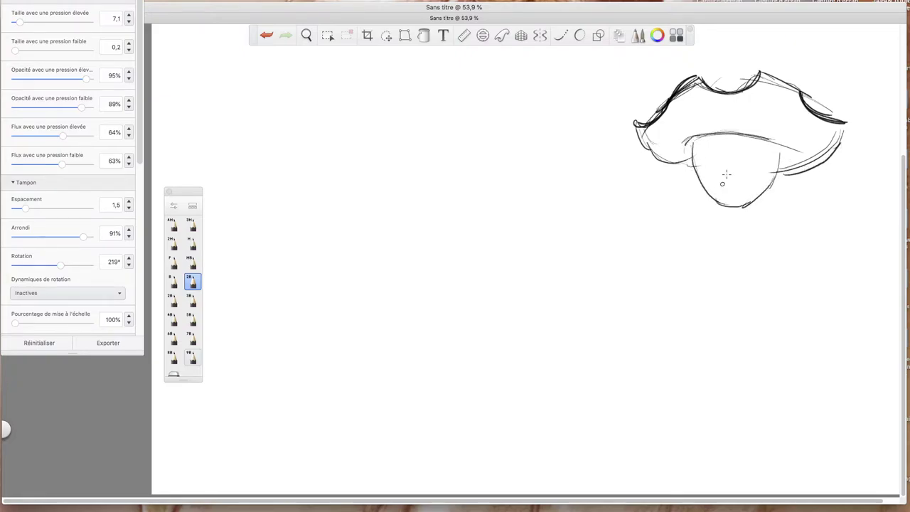
mouse_move(729, 86)
left_mouse_down()
mouse_move(714, 71)
mouse_move(754, 77)
mouse_move(754, 86)
left_mouse_up()
mouse_move(704, 84)
left_mouse_down()
mouse_move(747, 76)
mouse_move(781, 107)
mouse_move(789, 100)
left_mouse_up()
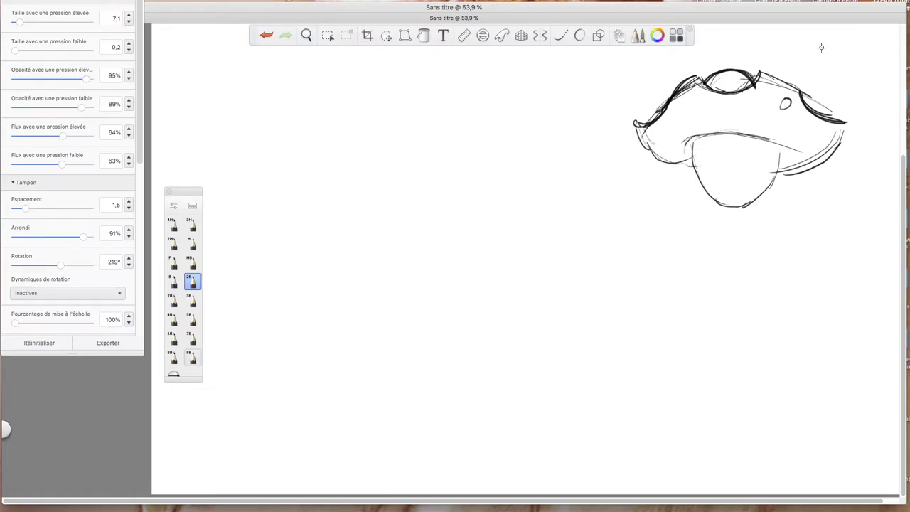
left_click_drag(847, 132, 810, 163)
Sketch a knotted bandana with folded fabric and two long flowing tails below the hat.
mouse_move(681, 290)
left_mouse_down()
mouse_move(723, 256)
mouse_move(827, 227)
mouse_move(853, 185)
mouse_move(869, 188)
mouse_move(848, 243)
mouse_move(859, 227)
mouse_move(795, 264)
mouse_move(719, 263)
mouse_move(680, 292)
left_mouse_up()
mouse_move(680, 292)
left_mouse_down()
mouse_move(747, 257)
mouse_move(824, 246)
mouse_move(697, 275)
left_mouse_up()
left_click_drag(752, 285, 857, 298)
mouse_move(879, 269)
left_mouse_down()
mouse_move(845, 316)
mouse_move(686, 293)
mouse_move(851, 302)
left_mouse_up()
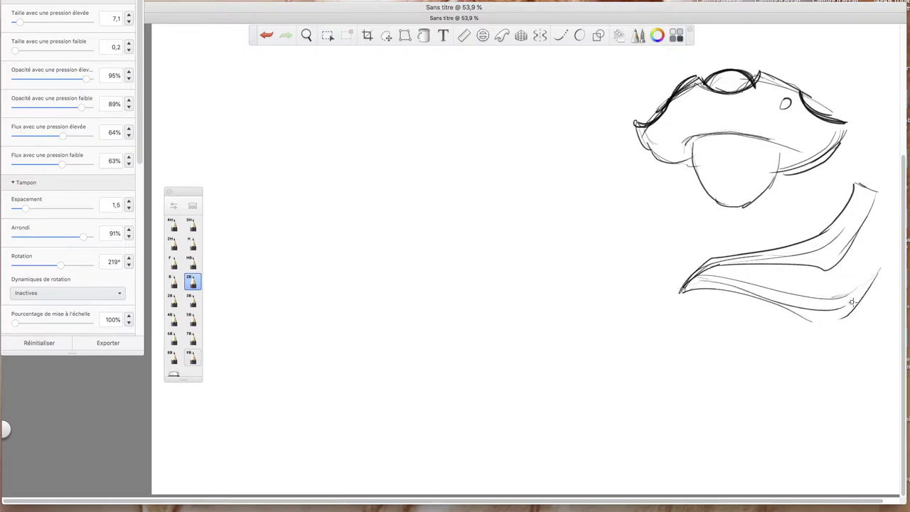
left_click_drag(675, 289, 622, 313)
left_click_drag(677, 276, 602, 312)
mouse_move(617, 274)
left_mouse_down()
mouse_move(658, 289)
mouse_move(619, 313)
left_mouse_up()
mouse_move(688, 279)
left_mouse_down()
mouse_move(608, 293)
mouse_move(594, 320)
left_mouse_up()
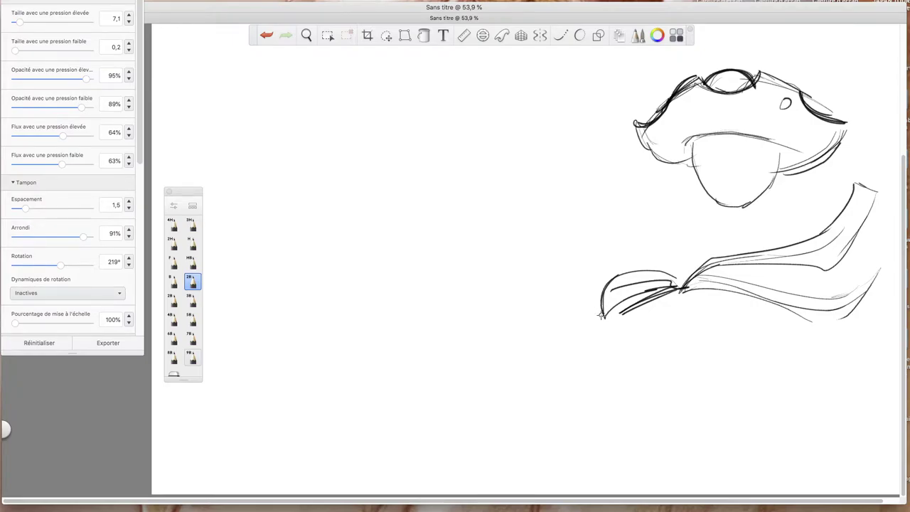
Sketch a slanted belt strap as two parallel lines beside the bandana.
mouse_move(625, 182)
left_mouse_down()
mouse_move(494, 252)
mouse_move(626, 197)
mouse_move(503, 278)
left_mouse_up()
mouse_move(591, 222)
left_mouse_down()
mouse_move(506, 277)
mouse_move(498, 250)
left_mouse_up()
mouse_move(499, 248)
left_mouse_down()
mouse_move(624, 179)
mouse_move(626, 204)
left_mouse_up()
Draw a double-outlined rectangular buckle on the belt and darken both ends of the strap.
left_click_drag(531, 228, 547, 248)
left_click_drag(563, 208, 578, 232)
left_click_drag(578, 232, 539, 252)
mouse_move(525, 227)
left_mouse_down()
mouse_move(560, 202)
mouse_move(544, 243)
left_mouse_up()
mouse_move(545, 243)
left_mouse_down()
mouse_move(572, 231)
mouse_move(560, 208)
left_mouse_up()
mouse_move(560, 209)
left_mouse_down()
mouse_move(532, 225)
mouse_move(572, 233)
left_mouse_up()
mouse_move(574, 231)
left_mouse_down()
mouse_move(540, 247)
mouse_move(559, 233)
left_mouse_up()
mouse_move(566, 212)
left_mouse_down()
mouse_move(573, 218)
mouse_move(564, 226)
left_mouse_up()
left_click_drag(573, 213, 568, 225)
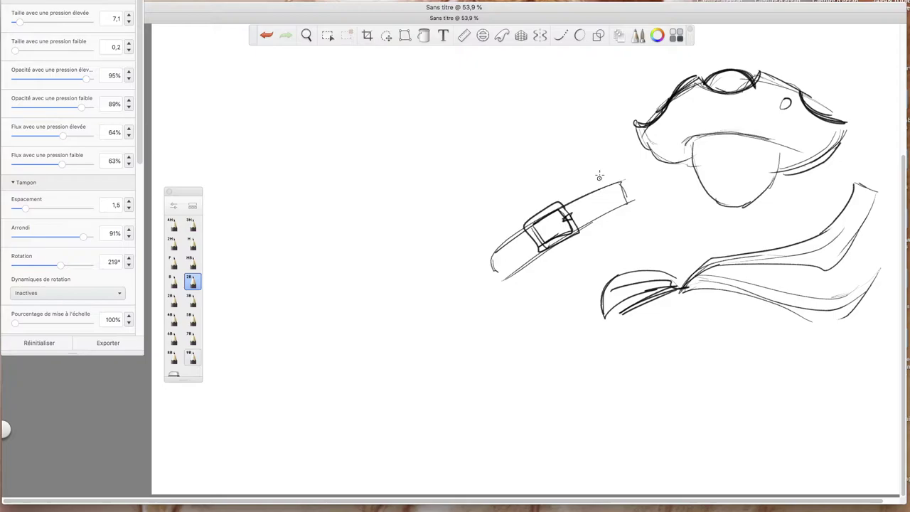
left_click_drag(497, 256, 502, 276)
left_click_drag(623, 185, 627, 206)
Sketch a sword hanging from the belt's lower end, with a narrow handle, a rounded guard and a long blade.
mouse_move(490, 248)
left_mouse_down()
mouse_move(482, 267)
mouse_move(503, 283)
mouse_move(480, 279)
mouse_move(497, 283)
mouse_move(518, 333)
left_mouse_up()
mouse_move(506, 286)
left_mouse_down()
mouse_move(520, 361)
mouse_move(533, 365)
mouse_move(532, 397)
left_mouse_up()
left_click_drag(485, 260, 489, 281)
mouse_move(476, 231)
left_mouse_down()
mouse_move(475, 212)
mouse_move(499, 277)
left_mouse_up()
left_click_drag(472, 211, 497, 282)
left_click_drag(474, 226, 495, 290)
left_click_drag(521, 356, 544, 418)
left_click_drag(530, 416, 546, 420)
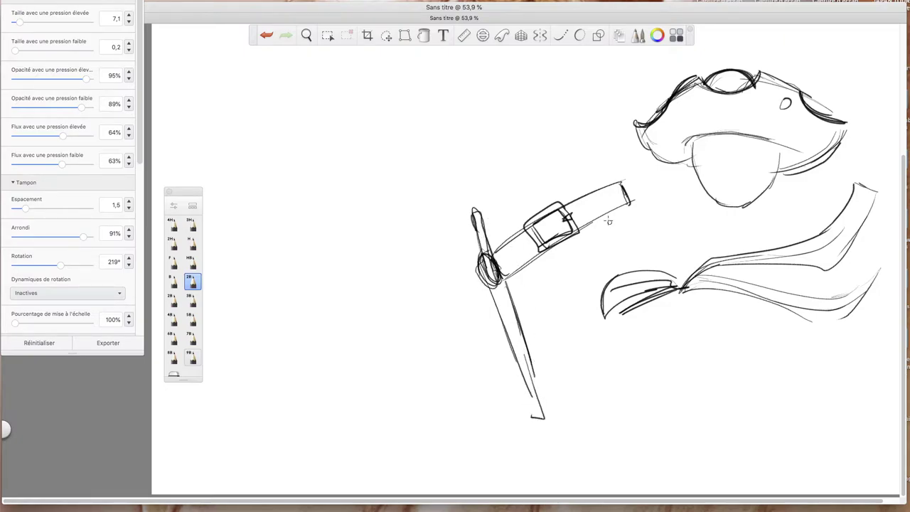
Sketch a flintlock pistol above the belt, with a long barrel, muzzle band, hammer, curved grip and trigger guard.
mouse_move(548, 89)
left_mouse_down()
mouse_move(427, 89)
mouse_move(446, 102)
mouse_move(498, 108)
mouse_move(555, 105)
left_mouse_up()
mouse_move(442, 85)
left_mouse_down()
mouse_move(561, 89)
mouse_move(596, 142)
left_mouse_up()
mouse_move(554, 105)
left_mouse_down()
mouse_move(562, 124)
mouse_move(603, 131)
mouse_move(527, 104)
mouse_move(421, 94)
mouse_move(440, 84)
left_mouse_up()
mouse_move(528, 84)
left_mouse_down()
mouse_move(480, 84)
mouse_move(562, 88)
mouse_move(567, 78)
mouse_move(551, 88)
left_mouse_up()
mouse_move(439, 88)
left_mouse_down()
mouse_move(441, 104)
mouse_move(429, 87)
mouse_move(439, 106)
left_mouse_up()
left_click_drag(441, 87, 442, 104)
mouse_move(443, 88)
left_mouse_down()
mouse_move(508, 92)
mouse_move(454, 94)
left_mouse_up()
mouse_move(553, 103)
left_mouse_down()
mouse_move(583, 109)
mouse_move(589, 139)
mouse_move(568, 149)
mouse_move(597, 152)
mouse_move(563, 159)
left_mouse_up()
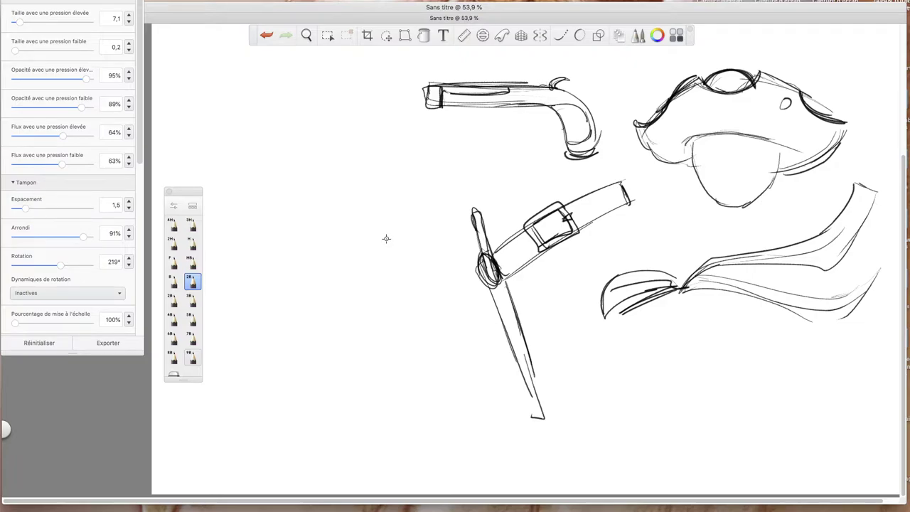
mouse_move(504, 103)
left_mouse_down()
mouse_move(516, 112)
mouse_move(548, 107)
mouse_move(534, 116)
mouse_move(547, 109)
mouse_move(556, 118)
mouse_move(525, 121)
mouse_move(543, 115)
left_mouse_up()
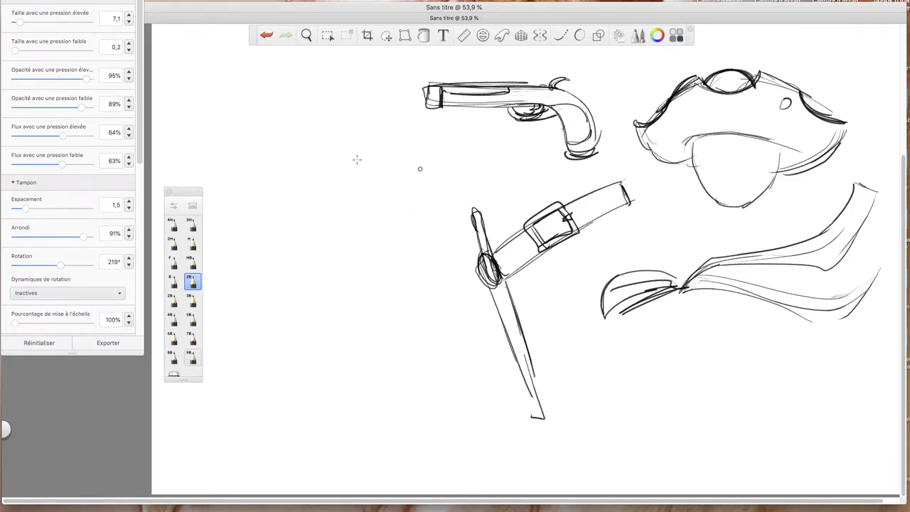
Sketch a pointed shoe with a low heel and a flared boot shaft beside the sword.
mouse_move(349, 155)
left_mouse_down()
mouse_move(430, 152)
mouse_move(424, 245)
mouse_move(358, 236)
left_mouse_up()
left_click_drag(351, 170, 365, 259)
mouse_move(364, 257)
left_mouse_down()
mouse_move(378, 237)
mouse_move(403, 267)
mouse_move(426, 248)
left_mouse_up()
mouse_move(407, 269)
left_mouse_down()
mouse_move(371, 248)
mouse_move(366, 258)
mouse_move(382, 283)
left_mouse_up()
mouse_move(367, 259)
left_mouse_down()
mouse_move(354, 281)
mouse_move(292, 311)
mouse_move(385, 319)
mouse_move(419, 305)
left_mouse_up()
left_click_drag(428, 273, 429, 322)
mouse_move(288, 322)
left_mouse_down()
mouse_move(339, 333)
mouse_move(418, 315)
left_mouse_up()
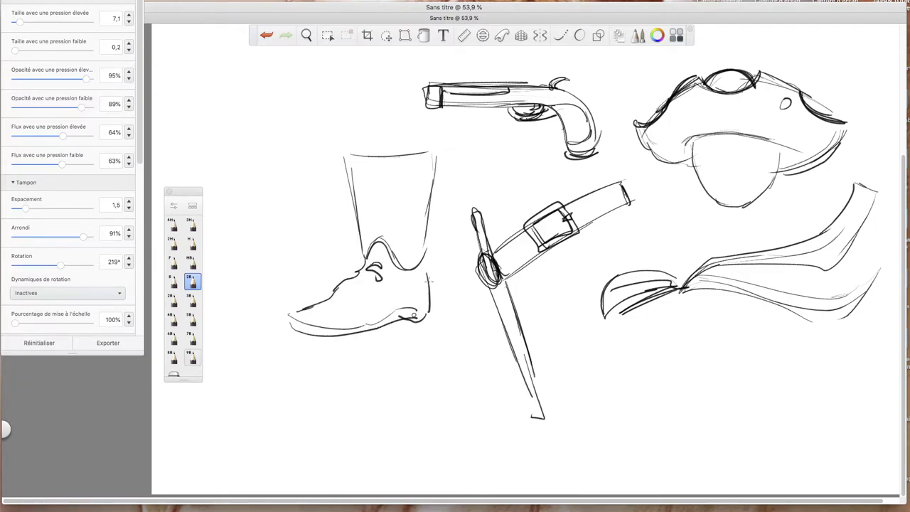
Add a wide folded cuff around the boot shaft, with a curved opening and a thick lower edge.
mouse_move(354, 155)
left_mouse_down()
mouse_move(445, 206)
mouse_move(450, 245)
mouse_move(339, 236)
mouse_move(455, 240)
mouse_move(339, 237)
mouse_move(348, 151)
mouse_move(360, 146)
left_mouse_up()
mouse_move(413, 156)
left_mouse_down()
mouse_move(425, 144)
mouse_move(435, 152)
left_mouse_up()
left_click_drag(447, 203, 449, 246)
left_click_drag(447, 248, 351, 242)
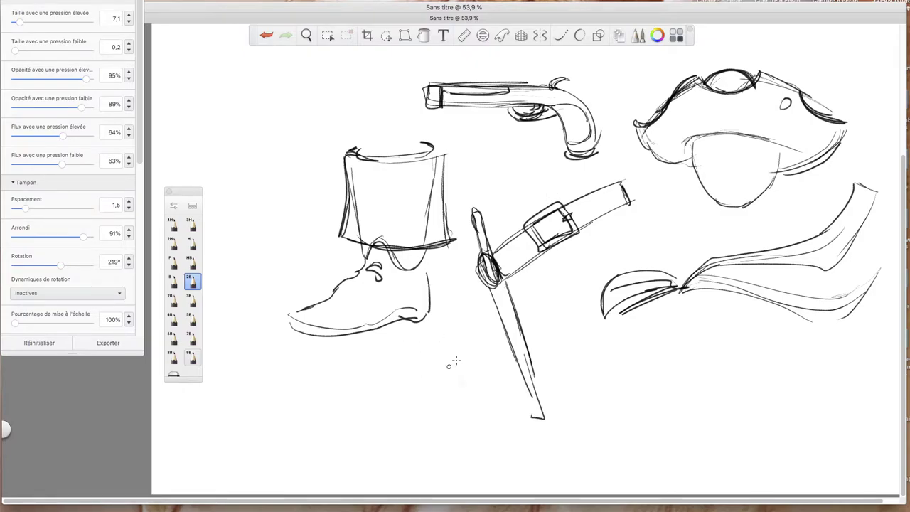
Sketch an open gloved hand with a wide flared cuff below the boot.
left_click_drag(445, 341, 355, 398)
mouse_move(446, 340)
left_mouse_down()
mouse_move(463, 368)
mouse_move(474, 445)
left_mouse_up()
mouse_move(389, 431)
left_mouse_down()
mouse_move(377, 444)
mouse_move(432, 453)
left_mouse_up()
mouse_move(355, 398)
left_mouse_down()
mouse_move(350, 416)
mouse_move(319, 391)
mouse_move(276, 398)
mouse_move(306, 406)
mouse_move(246, 425)
mouse_move(257, 442)
mouse_move(297, 435)
mouse_move(257, 451)
mouse_move(300, 434)
mouse_move(310, 475)
mouse_move(329, 470)
left_mouse_up()
left_click_drag(262, 455, 309, 446)
mouse_move(272, 471)
left_mouse_down()
mouse_move(319, 458)
mouse_move(338, 466)
mouse_move(370, 447)
left_mouse_up()
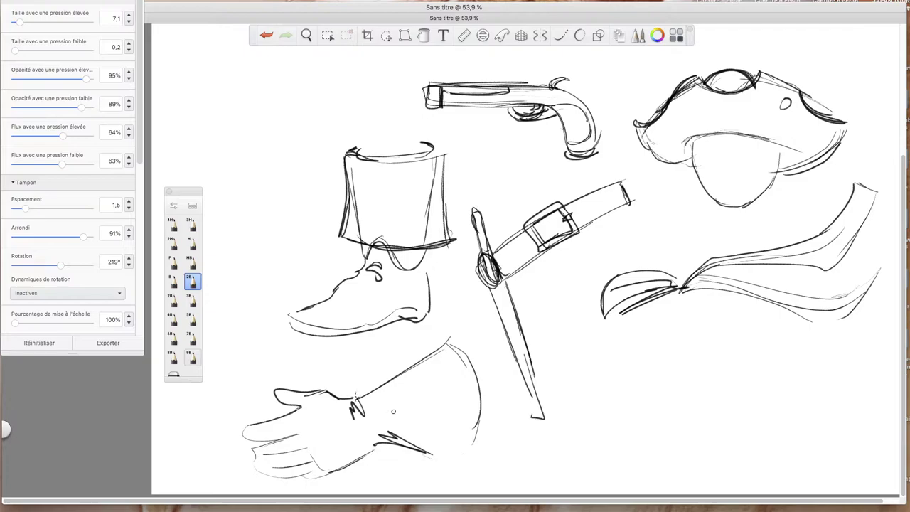
Finish the glove cuff with three round buttons and a notch, and add small marks on the boot cuff.
left_click_drag(442, 363, 451, 437)
mouse_move(481, 408)
left_mouse_down()
mouse_move(475, 434)
mouse_move(400, 458)
left_mouse_up()
left_click_drag(403, 440, 386, 449)
mouse_move(371, 395)
left_mouse_down()
mouse_move(359, 408)
mouse_move(446, 341)
mouse_move(476, 427)
mouse_move(467, 454)
left_mouse_up()
left_click_drag(413, 263, 417, 266)
left_click_drag(422, 213, 423, 219)
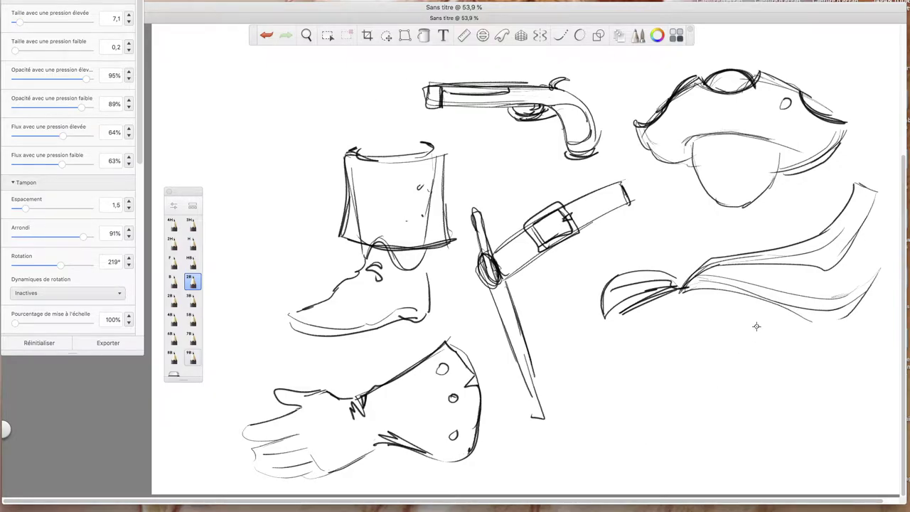
Add fold lines to the bandana and sketch a hatched eye patch with two strings below it.
mouse_move(681, 287)
left_mouse_down()
mouse_move(616, 273)
mouse_move(682, 263)
left_mouse_up()
left_click_drag(611, 277, 648, 267)
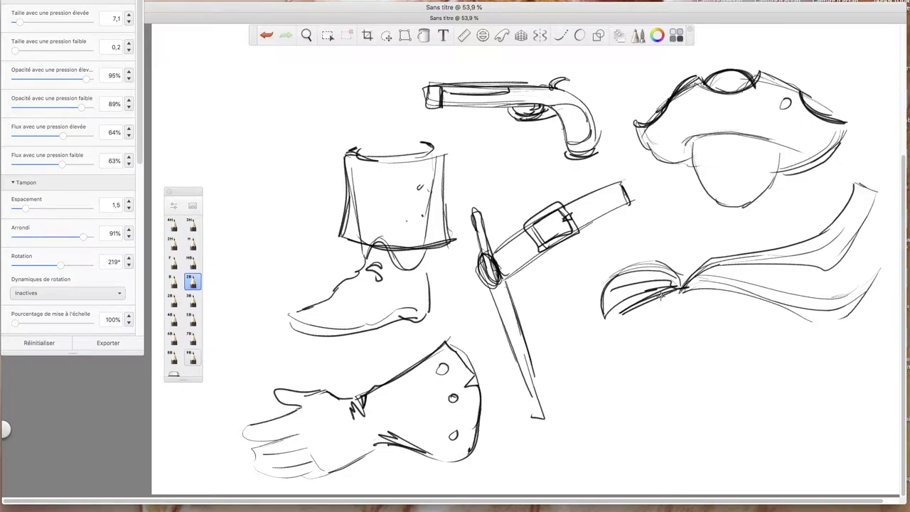
mouse_move(658, 351)
left_mouse_down()
mouse_move(711, 346)
mouse_move(707, 376)
mouse_move(675, 346)
mouse_move(689, 347)
left_mouse_up()
mouse_move(667, 377)
left_mouse_down()
mouse_move(693, 361)
mouse_move(678, 377)
mouse_move(682, 385)
left_mouse_up()
mouse_move(686, 345)
left_mouse_down()
mouse_move(664, 367)
mouse_move(697, 361)
mouse_move(691, 344)
left_mouse_up()
mouse_move(661, 384)
left_mouse_down()
mouse_move(675, 347)
mouse_move(639, 329)
left_mouse_up()
left_click_drag(702, 384, 725, 396)
mouse_move(706, 352)
left_mouse_down()
mouse_move(703, 376)
mouse_move(665, 380)
left_mouse_up()
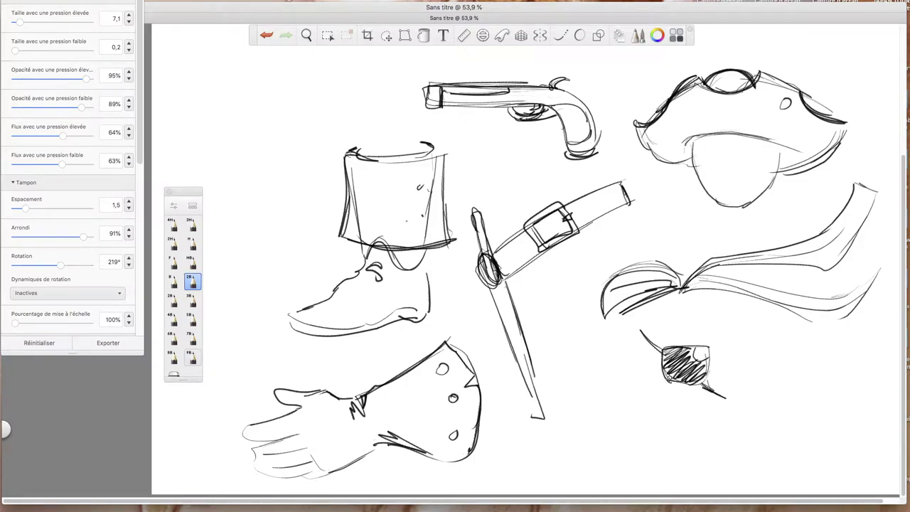
Sketch a small skull with darkened eye sockets, a nose and teeth next to the eye patch.
mouse_move(768, 377)
left_mouse_down()
mouse_move(773, 359)
mouse_move(814, 344)
mouse_move(828, 384)
mouse_move(820, 391)
left_mouse_up()
mouse_move(832, 355)
left_mouse_down()
mouse_move(767, 355)
mouse_move(781, 398)
mouse_move(821, 392)
mouse_move(791, 410)
mouse_move(823, 412)
left_mouse_up()
mouse_move(823, 412)
left_mouse_down()
mouse_move(821, 398)
mouse_move(790, 406)
mouse_move(823, 406)
mouse_move(824, 386)
mouse_move(796, 342)
mouse_move(774, 395)
mouse_move(791, 412)
left_mouse_up()
mouse_move(790, 372)
left_mouse_down()
mouse_move(782, 384)
mouse_move(810, 371)
mouse_move(817, 387)
mouse_move(797, 384)
mouse_move(804, 398)
mouse_move(796, 402)
mouse_move(816, 352)
mouse_move(801, 380)
mouse_move(794, 370)
left_mouse_up()
left_click_drag(808, 368, 816, 368)
mouse_move(802, 357)
left_mouse_down()
mouse_move(817, 387)
mouse_move(798, 388)
mouse_move(821, 369)
left_mouse_up()
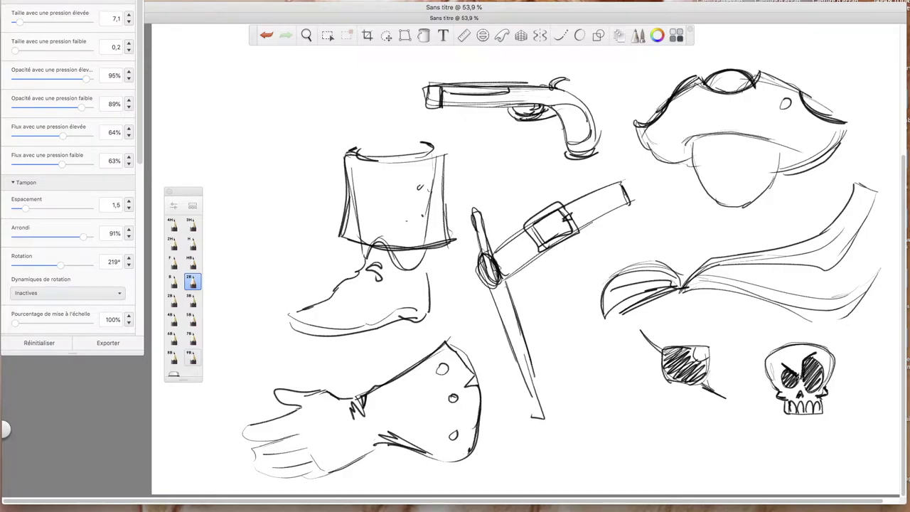
Hand-letter "Attiraille" in the page's upper corner, undoing the misdrawn strokes.
mouse_move(205, 88)
left_mouse_down()
mouse_move(209, 118)
mouse_move(225, 98)
left_mouse_up()
mouse_move(226, 121)
left_mouse_down()
mouse_move(235, 94)
mouse_move(231, 110)
mouse_move(223, 90)
mouse_move(254, 86)
left_mouse_up()
key("super+z")
key("super+z")
key("super+z")
mouse_move(245, 101)
left_mouse_down()
mouse_move(259, 76)
mouse_move(260, 104)
left_mouse_up()
mouse_move(270, 71)
left_mouse_down()
mouse_move(269, 104)
mouse_move(277, 101)
left_mouse_up()
mouse_move(284, 69)
left_mouse_down()
mouse_move(283, 101)
mouse_move(294, 80)
left_mouse_up()
Hand-letter "du Pirate" as the second line of the title.
mouse_move(223, 138)
left_mouse_down()
mouse_move(223, 154)
mouse_move(247, 132)
mouse_move(263, 139)
left_mouse_up()
mouse_move(257, 123)
left_mouse_down()
mouse_move(273, 126)
mouse_move(263, 130)
left_mouse_up()
left_click_drag(279, 135, 292, 109)
mouse_move(292, 110)
left_mouse_down()
mouse_move(297, 120)
mouse_move(326, 92)
left_mouse_up()
left_click_drag(320, 96, 321, 109)
mouse_move(329, 98)
left_mouse_down()
mouse_move(334, 111)
mouse_move(341, 90)
left_mouse_up()
left_click_drag(329, 102, 340, 99)
left_click_drag(334, 109, 346, 105)
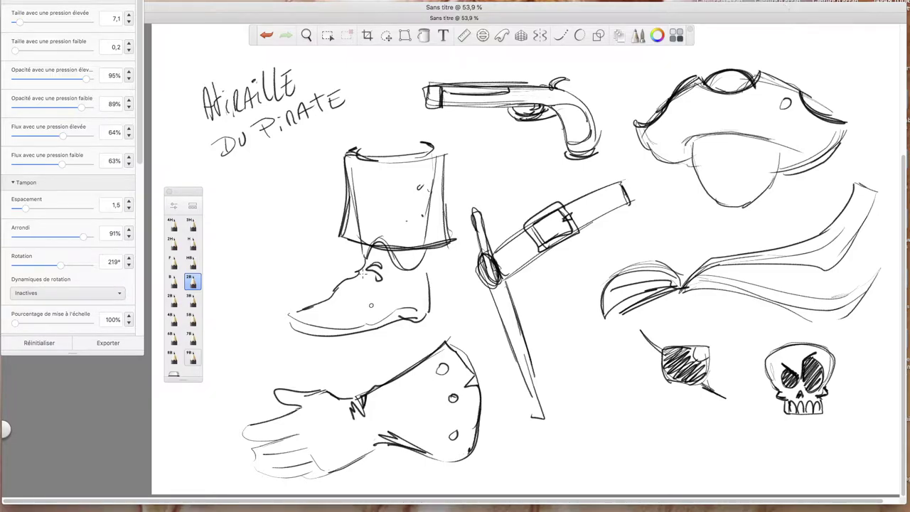
Draw a square buckle on the pirate shoe and make short strokes around the skull.
mouse_move(380, 302)
left_mouse_down()
mouse_move(334, 300)
mouse_move(351, 273)
mouse_move(390, 286)
mouse_move(369, 314)
mouse_move(347, 291)
mouse_move(366, 280)
mouse_move(375, 290)
mouse_move(334, 299)
mouse_move(348, 274)
mouse_move(383, 288)
mouse_move(377, 277)
left_mouse_up()
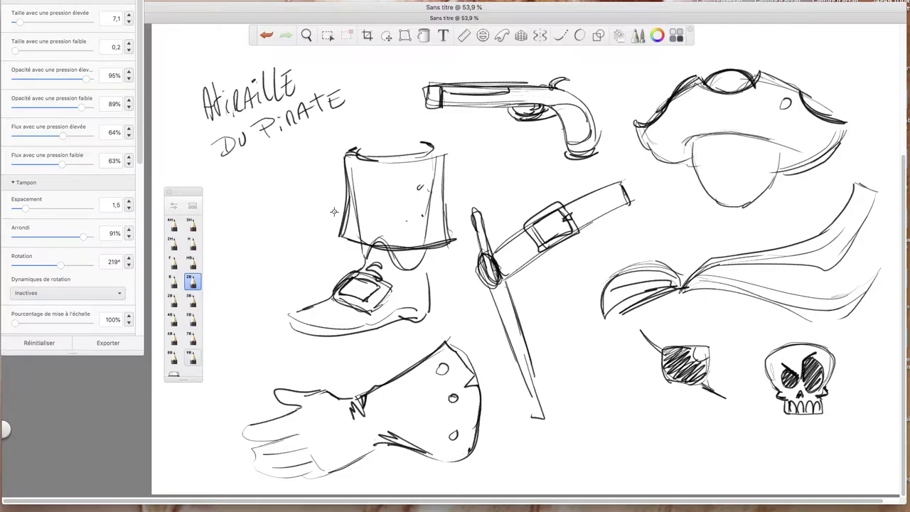
mouse_move(771, 385)
left_mouse_down()
mouse_move(751, 404)
mouse_move(743, 395)
mouse_move(748, 416)
mouse_move(766, 410)
left_mouse_up()
mouse_move(824, 351)
left_mouse_down()
mouse_move(849, 326)
mouse_move(845, 338)
mouse_move(857, 332)
mouse_move(844, 347)
left_mouse_up()
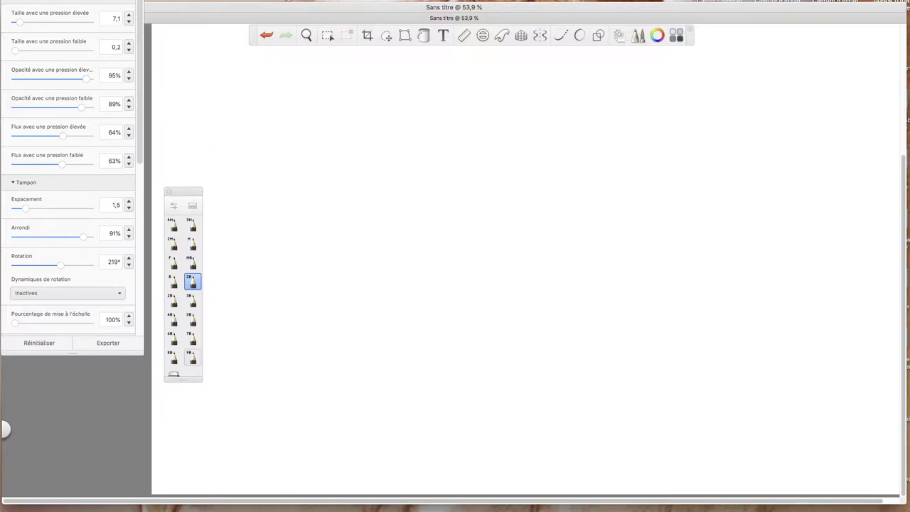
Reposition the window of the blank canvas and sketch a tilted head shape with a vertical centre line.
left_click_drag(815, 13, 829, 2)
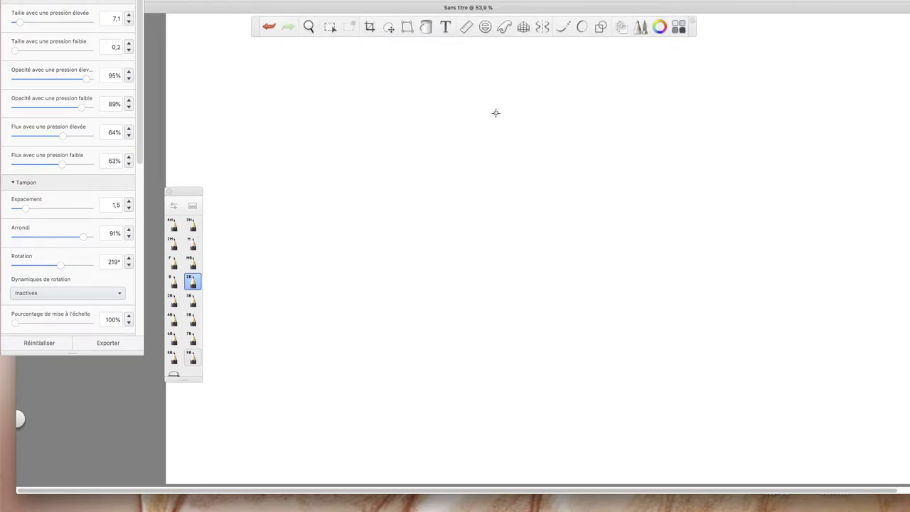
left_click_drag(474, 106, 489, 169)
mouse_move(474, 104)
left_mouse_down()
mouse_move(534, 89)
mouse_move(544, 148)
left_mouse_up()
mouse_move(478, 112)
left_mouse_down()
mouse_move(486, 152)
mouse_move(514, 171)
mouse_move(492, 172)
mouse_move(521, 179)
mouse_move(503, 177)
mouse_move(546, 161)
mouse_move(526, 183)
mouse_move(543, 158)
mouse_move(521, 181)
left_mouse_up()
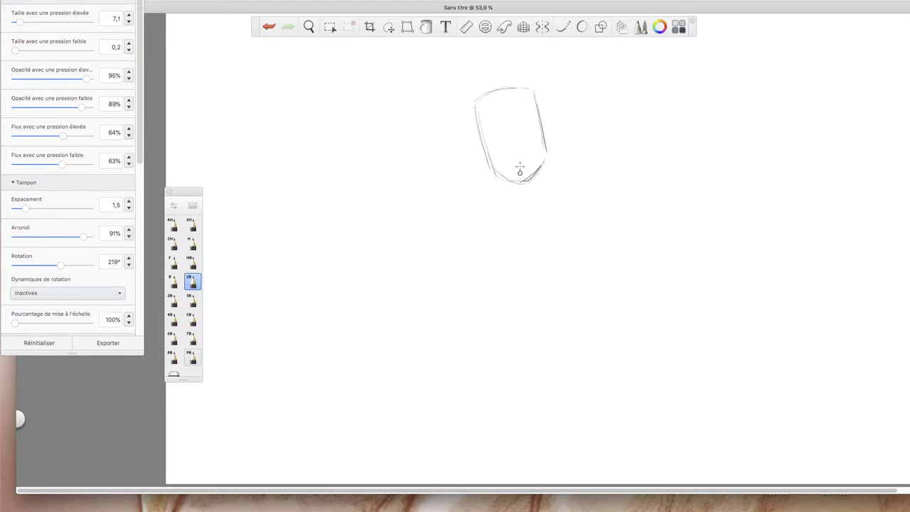
left_click_drag(501, 96, 521, 179)
left_click_drag(503, 117, 521, 186)
Enlarge the head sketch and move it to the upper middle of the page.
left_click(389, 27)
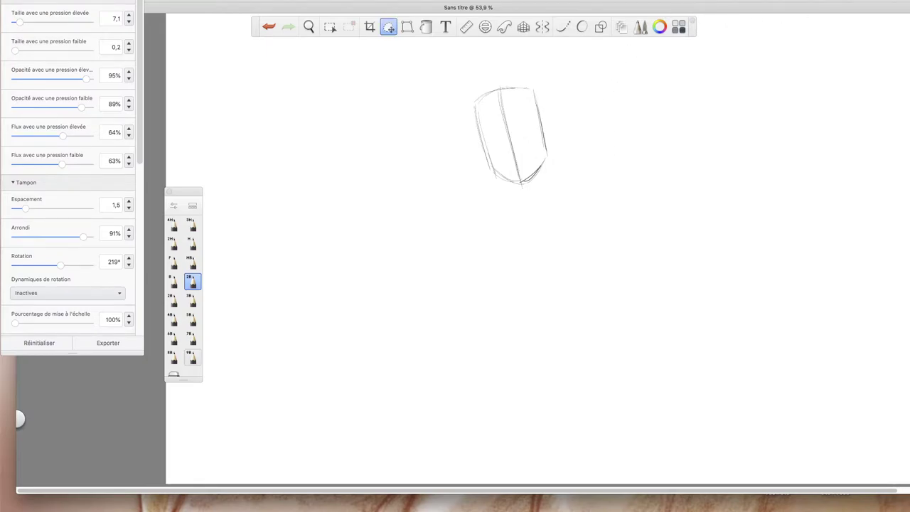
left_click(308, 26)
left_click(500, 225)
left_click_drag(500, 237, 480, 286)
left_click_drag(602, 257, 556, 288)
left_click(581, 225)
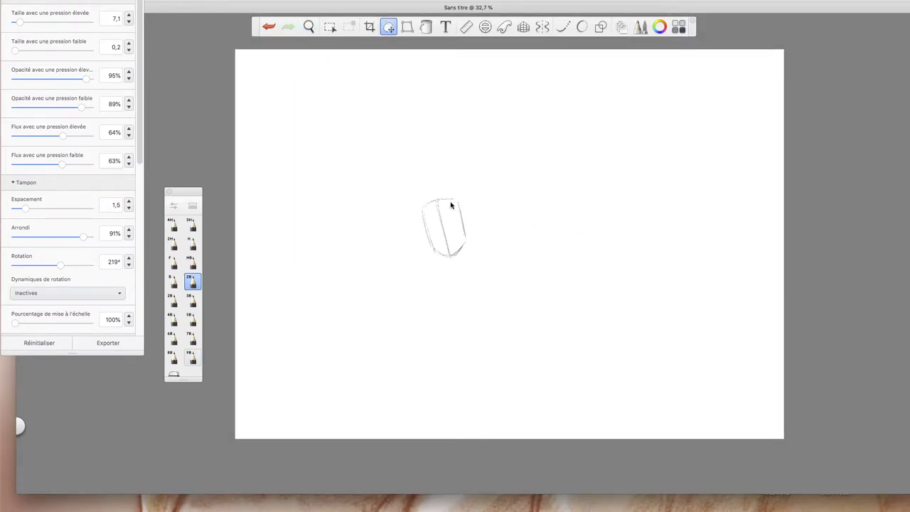
left_click(388, 29)
left_click(388, 29)
left_click(858, 74)
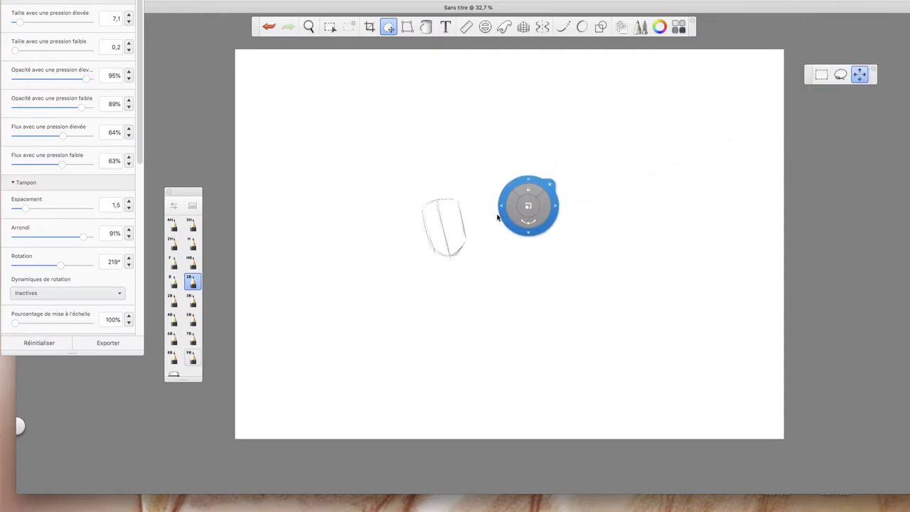
mouse_move(528, 183)
left_mouse_down()
mouse_move(591, 95)
mouse_move(572, 88)
mouse_move(570, 109)
mouse_move(612, 91)
mouse_move(592, 107)
mouse_move(644, 120)
mouse_move(636, 112)
left_mouse_up()
left_click(636, 88)
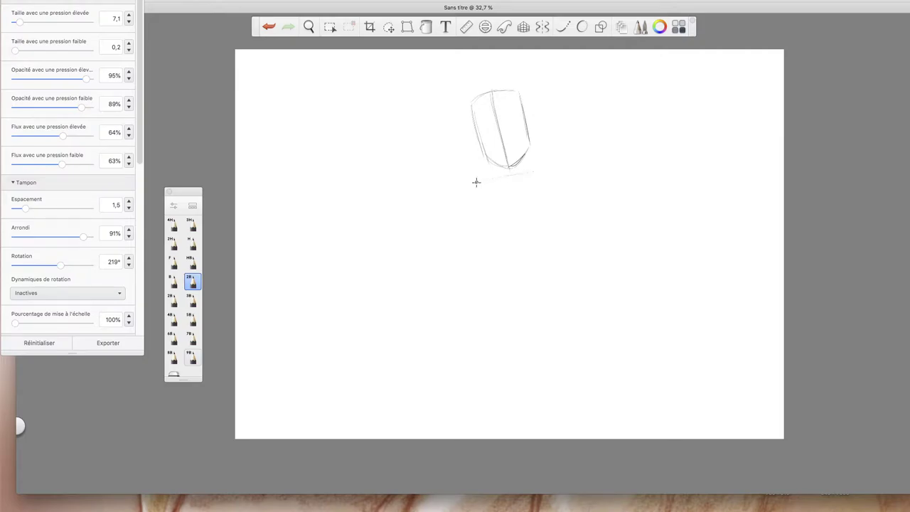
Sketch the shoulder line, torso sides and body axis lines under the head, with a small mark at torso level.
left_click_drag(488, 180, 466, 186)
mouse_move(482, 183)
left_mouse_down()
mouse_move(541, 180)
mouse_move(526, 247)
left_mouse_up()
left_click_drag(515, 179, 567, 371)
left_click_drag(506, 185, 472, 295)
left_click_drag(540, 175, 519, 267)
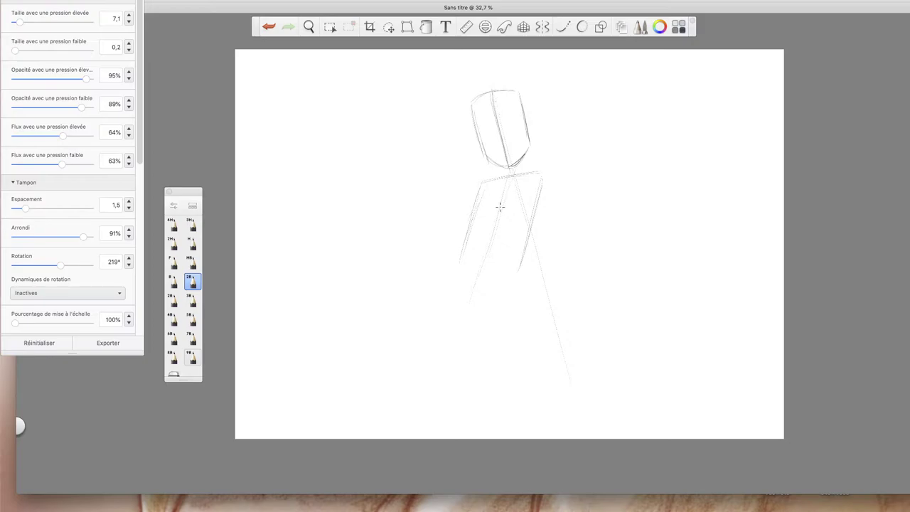
left_click_drag(496, 245, 487, 246)
Draw a hand beside the head measuring its height between index finger and thumb, including a wrist cuff.
mouse_move(537, 91)
left_mouse_down()
mouse_move(579, 98)
mouse_move(557, 88)
mouse_move(602, 96)
mouse_move(574, 98)
mouse_move(587, 99)
mouse_move(578, 134)
mouse_move(548, 152)
mouse_move(549, 162)
mouse_move(584, 155)
mouse_move(527, 166)
left_mouse_up()
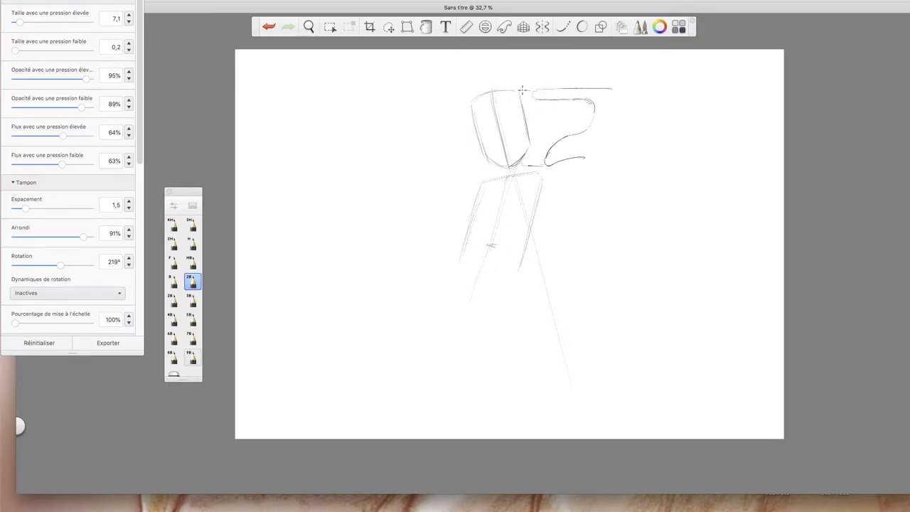
mouse_move(561, 90)
left_mouse_down()
mouse_move(604, 93)
mouse_move(566, 102)
mouse_move(586, 134)
left_mouse_up()
mouse_move(586, 134)
left_mouse_down()
mouse_move(572, 102)
mouse_move(612, 87)
mouse_move(623, 118)
left_mouse_up()
mouse_move(590, 107)
left_mouse_down()
mouse_move(584, 123)
mouse_move(596, 122)
left_mouse_up()
left_click_drag(611, 99, 635, 145)
mouse_move(601, 155)
left_mouse_down()
mouse_move(585, 160)
mouse_move(635, 146)
mouse_move(636, 155)
left_mouse_up()
left_click_drag(614, 167, 620, 183)
mouse_move(628, 147)
left_mouse_down()
mouse_move(658, 174)
mouse_move(637, 186)
mouse_move(625, 191)
left_mouse_up()
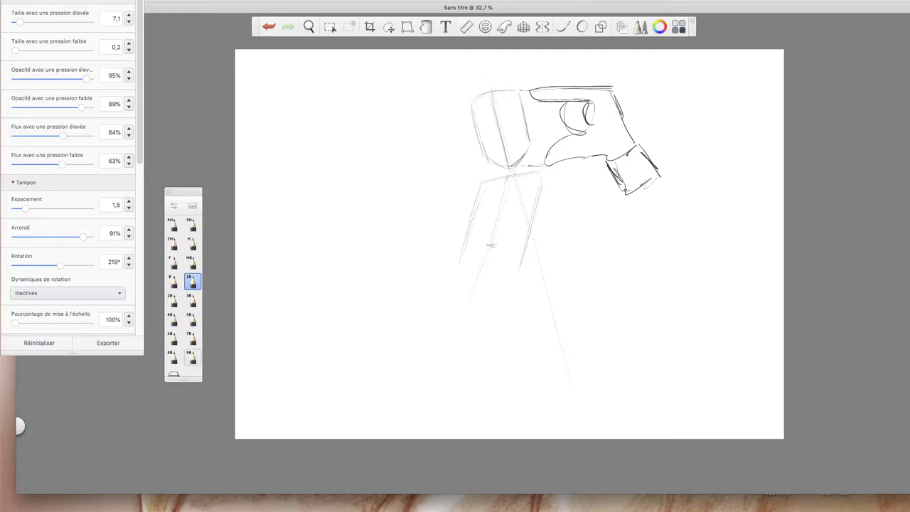
Move the measuring hand down so its index finger aligns with the mark on the torso.
left_click(389, 26)
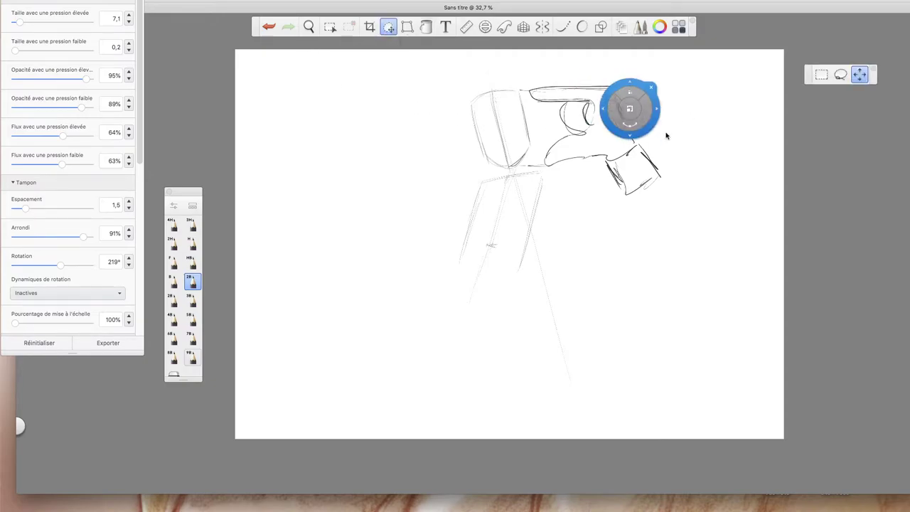
mouse_move(669, 172)
left_mouse_down()
mouse_move(626, 319)
mouse_move(624, 309)
left_mouse_up()
left_click(673, 291)
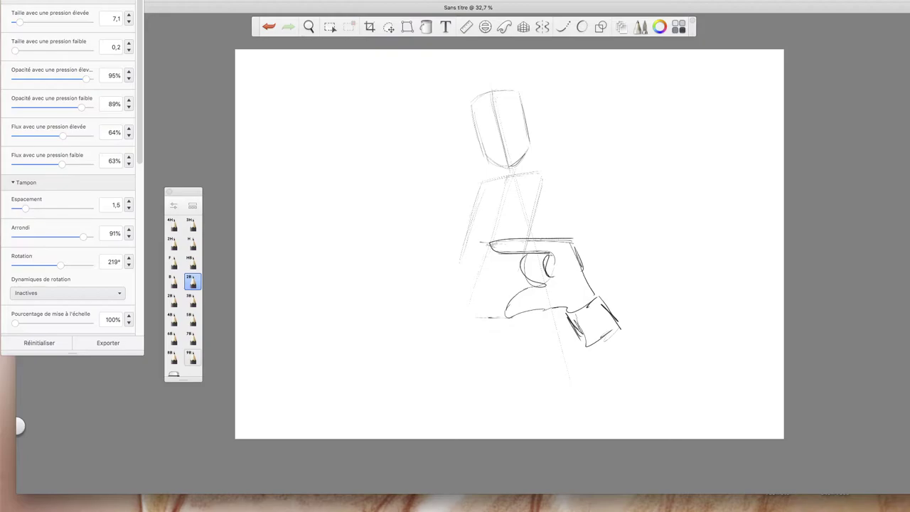
Draw the hip line, reinforce the side of the torso, and delete the measuring hand.
mouse_move(470, 277)
left_mouse_down()
mouse_move(496, 275)
mouse_move(472, 285)
mouse_move(471, 310)
mouse_move(478, 279)
mouse_move(495, 277)
mouse_move(455, 279)
mouse_move(487, 285)
left_mouse_up()
left_click_drag(481, 181, 459, 277)
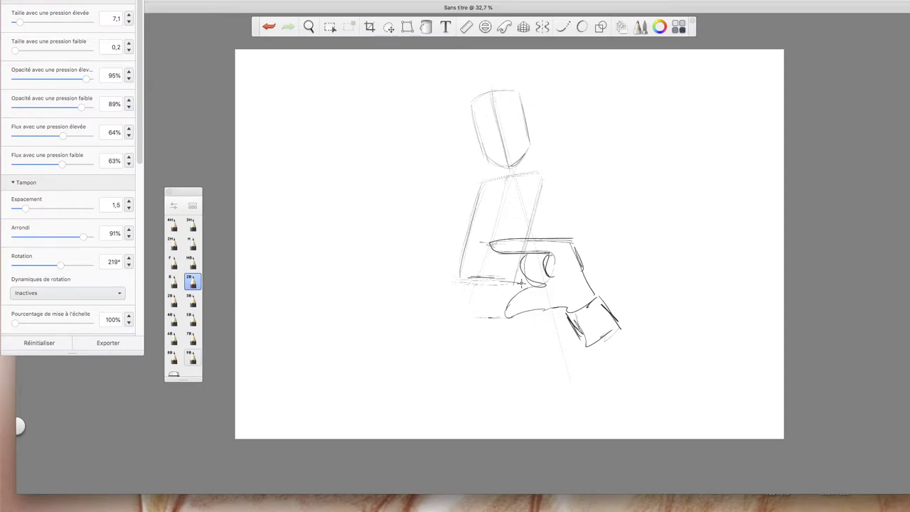
key("Delete")
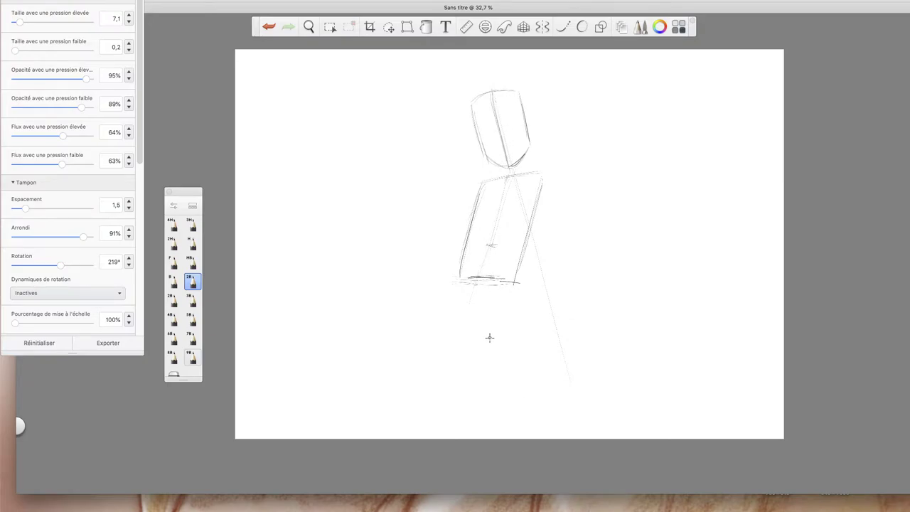
Sketch a slanted leg down from the hips to the page's lower edge, ending in a rounded foot.
left_click_drag(513, 367, 493, 290)
left_click_drag(497, 326, 522, 401)
mouse_move(520, 314)
left_mouse_down()
mouse_move(554, 397)
mouse_move(537, 414)
mouse_move(554, 405)
mouse_move(566, 425)
left_mouse_up()
left_click_drag(527, 431, 565, 430)
mouse_move(546, 396)
left_mouse_down()
mouse_move(528, 432)
mouse_move(543, 415)
mouse_move(532, 408)
mouse_move(563, 418)
mouse_move(533, 413)
left_mouse_up()
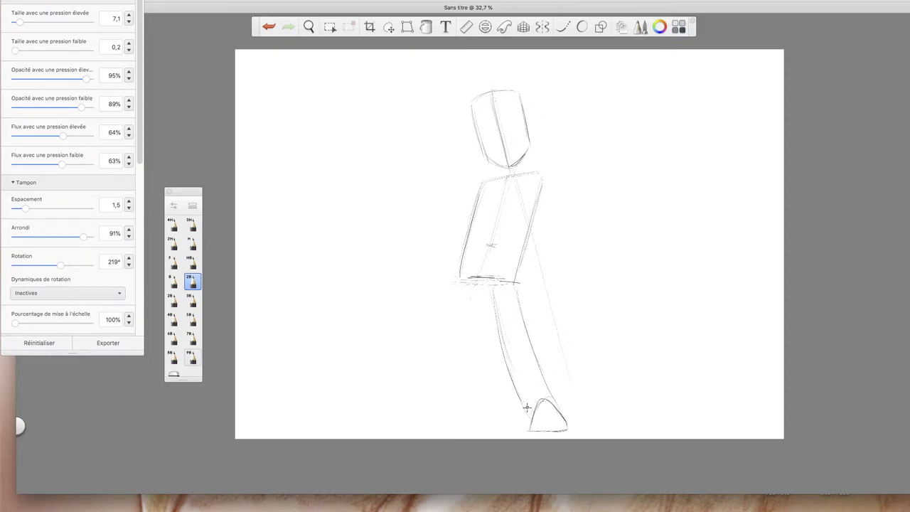
Sketch the second leg with a pointed foot, and mark the knee level across both legs.
left_click_drag(462, 328, 464, 377)
left_click_drag(486, 316, 486, 374)
left_click_drag(484, 279, 475, 389)
left_click_drag(467, 310, 459, 392)
left_click_drag(486, 318, 477, 391)
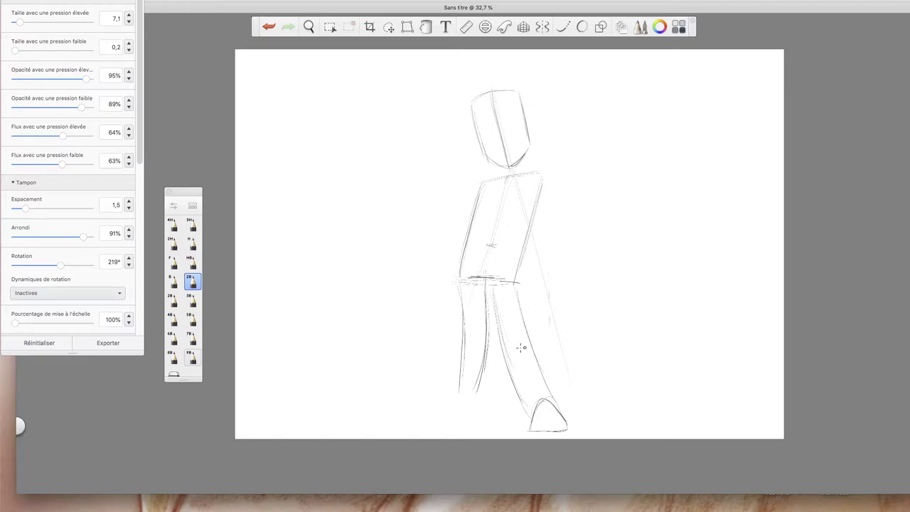
left_click_drag(504, 347, 532, 347)
mouse_move(463, 346)
left_mouse_down()
mouse_move(488, 349)
mouse_move(452, 400)
mouse_move(533, 402)
mouse_move(440, 405)
mouse_move(473, 403)
mouse_move(415, 414)
mouse_move(442, 407)
mouse_move(451, 422)
mouse_move(414, 418)
mouse_move(476, 419)
mouse_move(418, 412)
mouse_move(462, 422)
mouse_move(475, 412)
left_mouse_up()
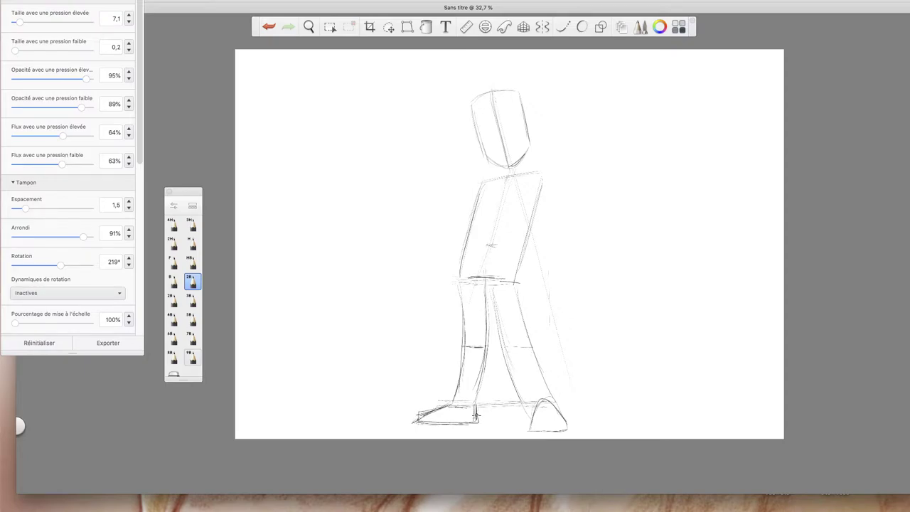
Firm up the inner and outer contours of the slanted rear leg from the hip to the rounded foot.
mouse_move(491, 297)
left_mouse_down()
mouse_move(536, 417)
mouse_move(546, 388)
left_mouse_up()
left_click_drag(542, 355, 538, 405)
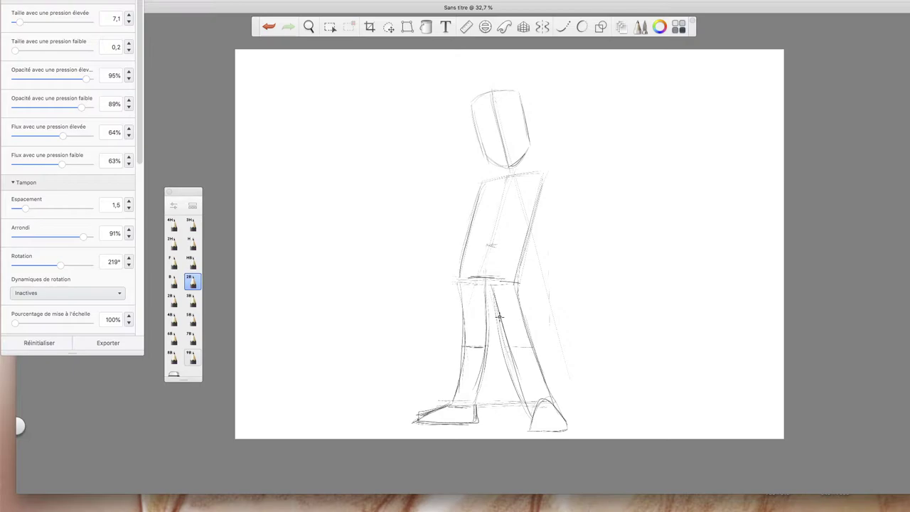
Reposition the whole figure on the page and scale it down slightly so that space remains above the head and below the feet.
left_click(388, 26)
left_click_drag(591, 190, 593, 180)
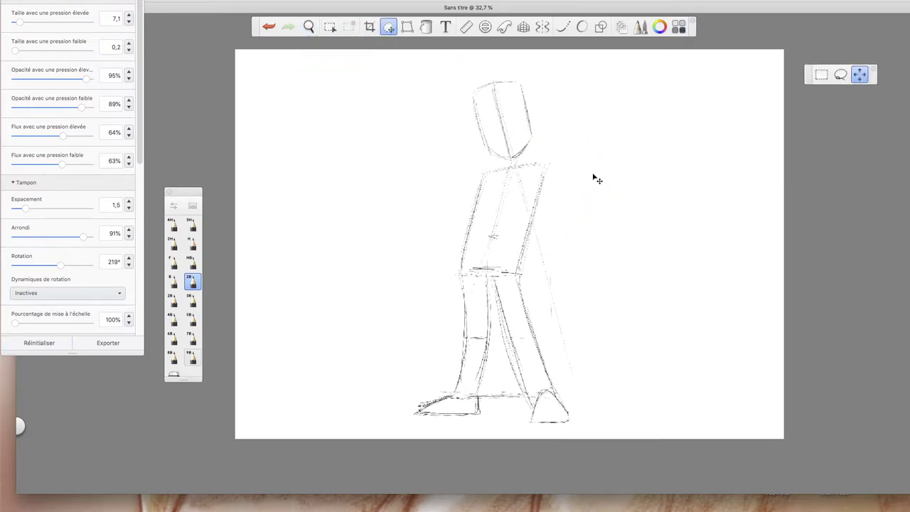
left_click(619, 177)
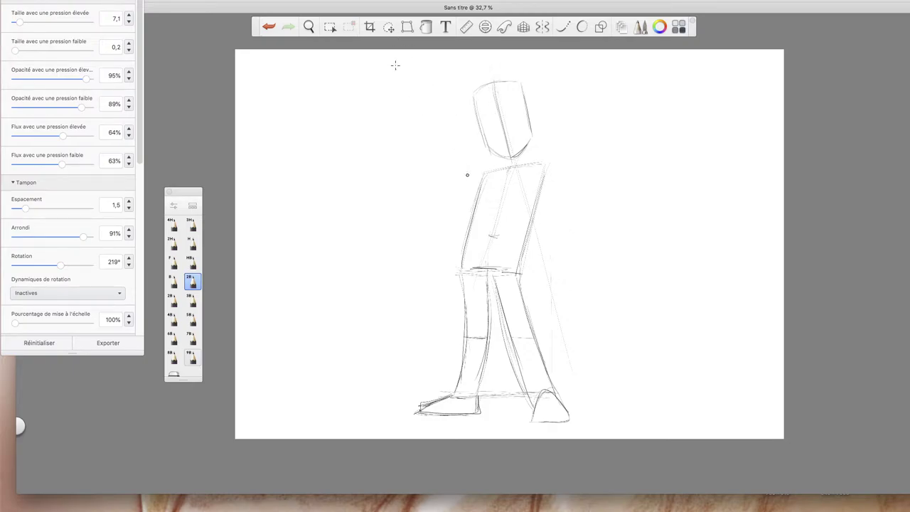
left_click(388, 27)
left_click_drag(548, 223, 557, 229)
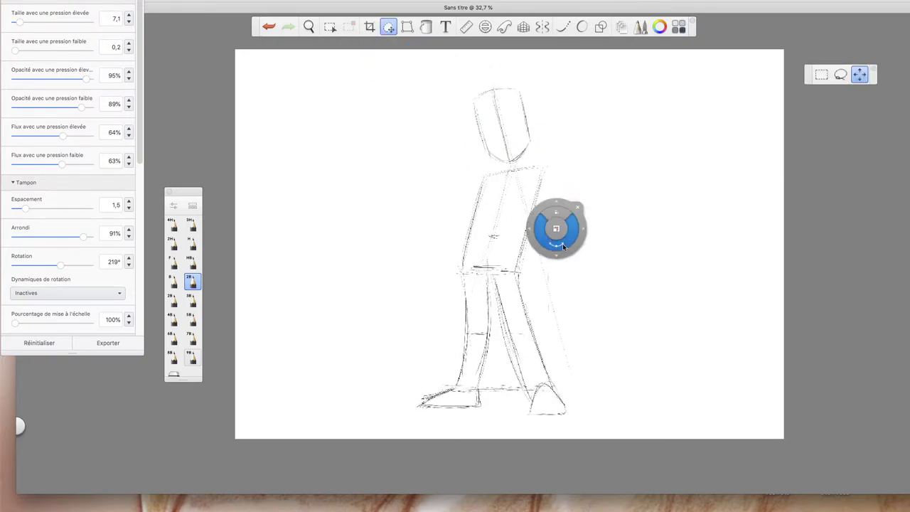
left_click_drag(558, 284, 558, 292)
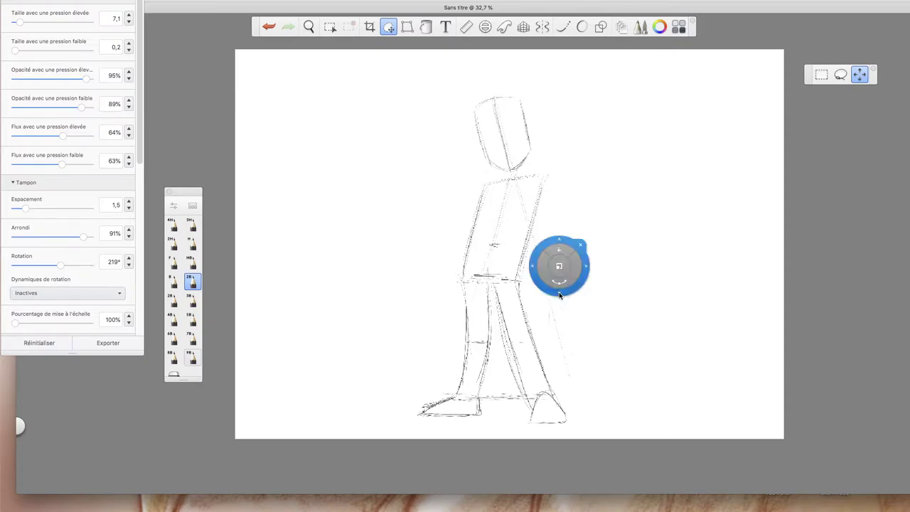
left_click(580, 245)
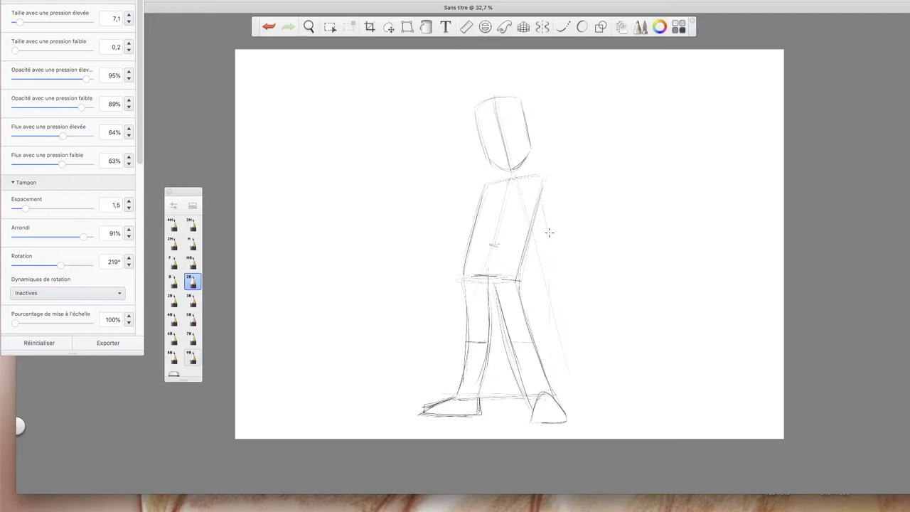
Draw the upper arm from the rear shoulder down to elbow level, with a horizontal elbow guide across the torso.
mouse_move(567, 242)
left_mouse_down()
mouse_move(547, 178)
mouse_move(537, 182)
left_mouse_up()
left_click_drag(537, 183, 557, 247)
mouse_move(555, 201)
left_mouse_down()
mouse_move(571, 254)
mouse_move(555, 248)
left_mouse_up()
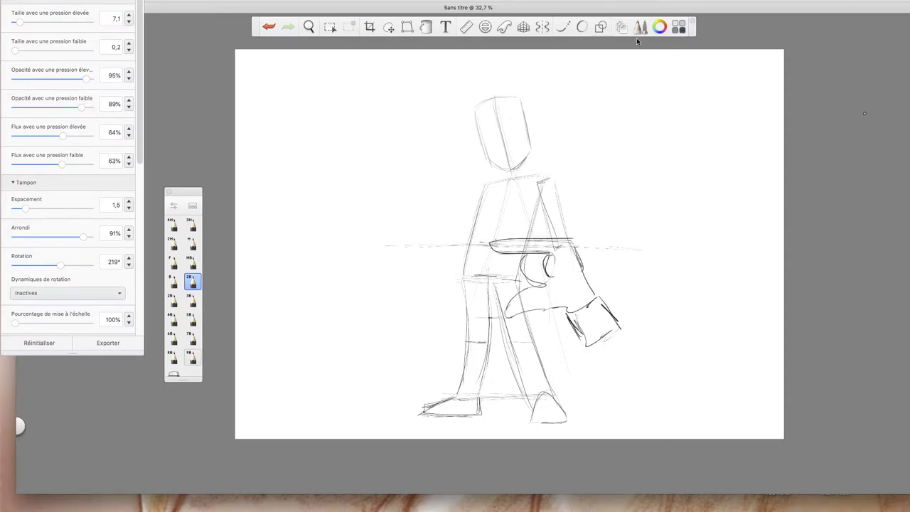
Move the measuring hand up from the elbow guide until its index finger aligns with the shoulder.
left_click(388, 27)
mouse_move(607, 226)
left_mouse_down()
mouse_move(627, 201)
mouse_move(604, 225)
left_mouse_up()
left_click(271, 27)
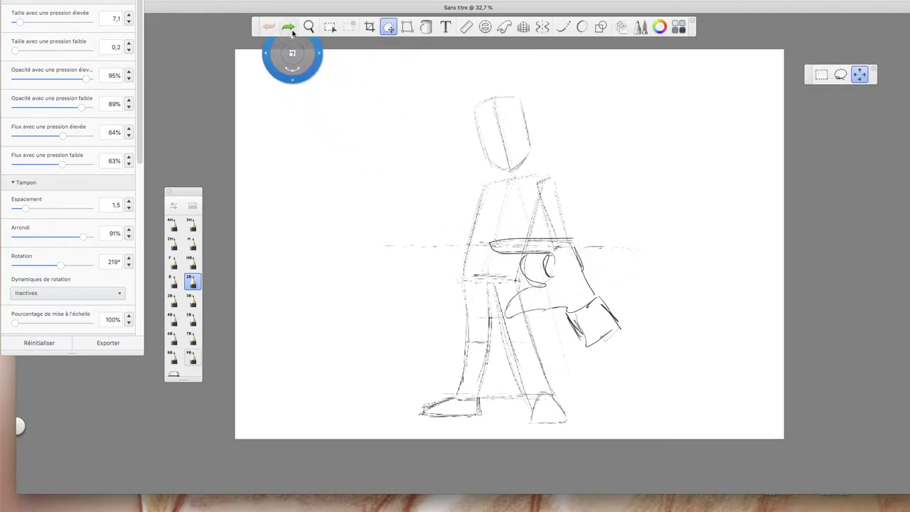
left_click(286, 27)
mouse_move(573, 177)
left_mouse_down()
mouse_move(570, 120)
mouse_move(610, 76)
mouse_move(609, 15)
mouse_move(618, 49)
mouse_move(587, 120)
mouse_move(605, 91)
mouse_move(602, 49)
left_mouse_up()
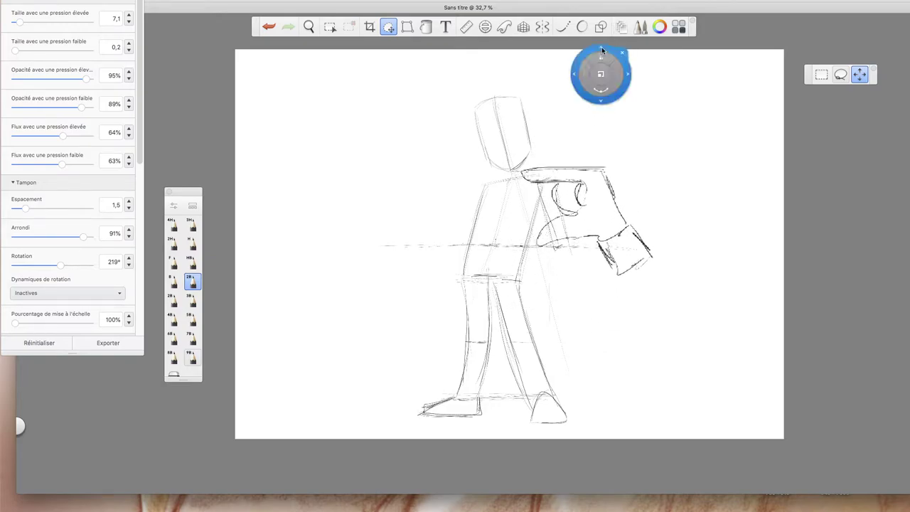
left_click(511, 236)
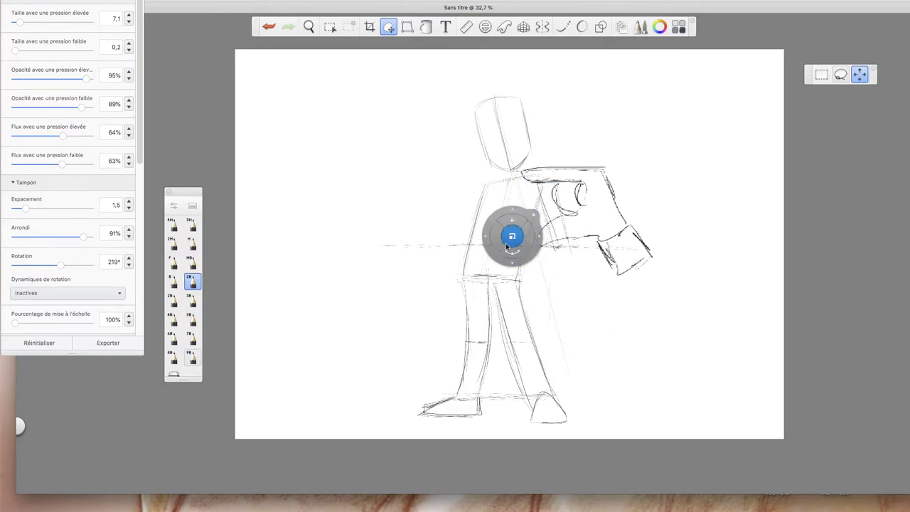
left_click(533, 215)
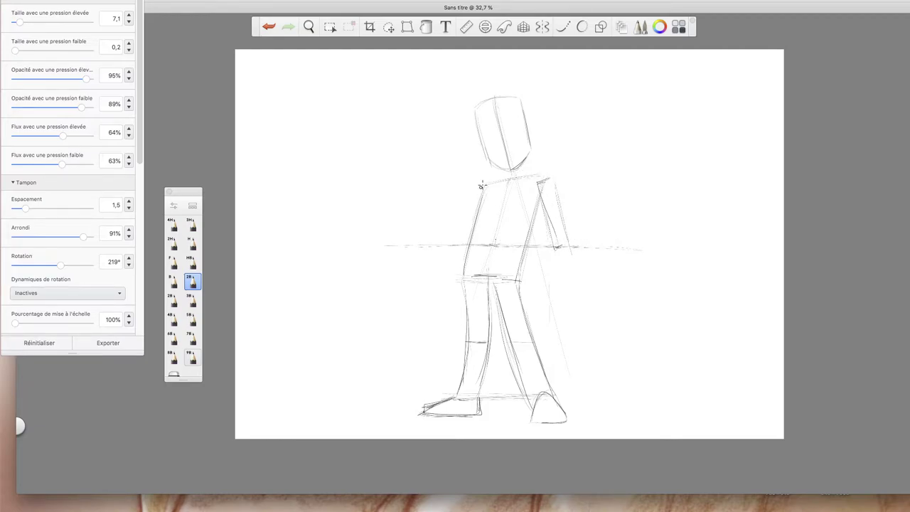
Draw the front arm bent, with the upper arm reaching the elbow guide and the forearm raised to a shoulder-height guide.
mouse_move(483, 185)
left_mouse_down()
mouse_move(452, 229)
mouse_move(481, 187)
mouse_move(437, 241)
mouse_move(445, 235)
mouse_move(456, 246)
mouse_move(472, 231)
mouse_move(445, 236)
left_mouse_up()
left_click_drag(483, 185, 441, 238)
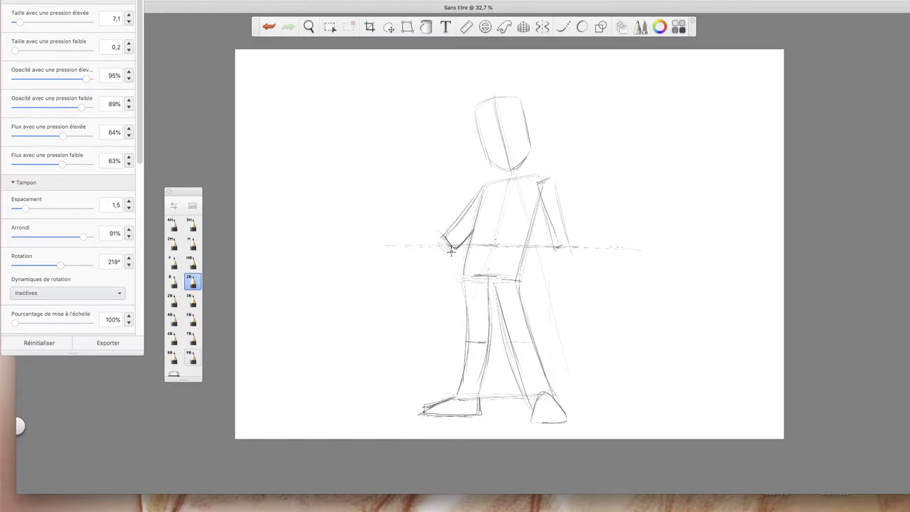
mouse_move(476, 197)
left_mouse_down()
mouse_move(448, 233)
mouse_move(486, 186)
mouse_move(467, 229)
mouse_move(467, 208)
left_mouse_up()
left_click_drag(481, 198, 484, 184)
mouse_move(442, 195)
left_mouse_down()
mouse_move(461, 230)
mouse_move(440, 232)
left_mouse_up()
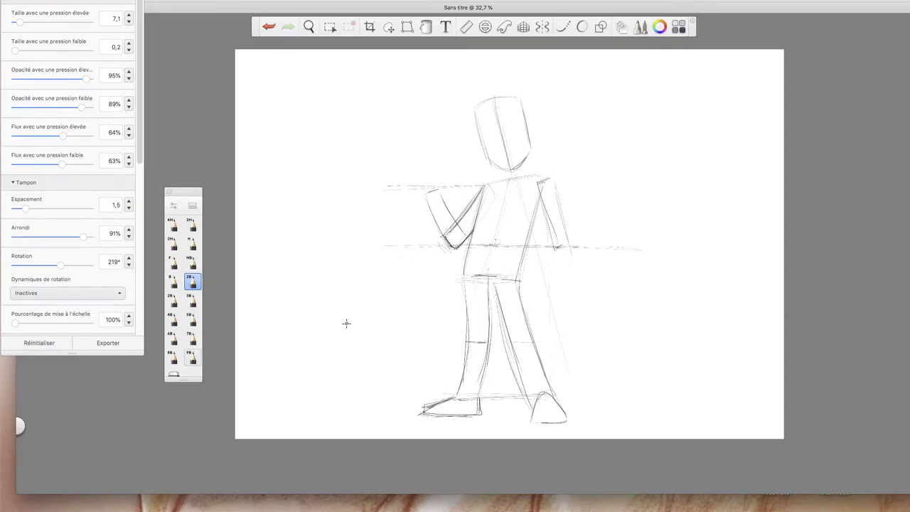
Reinforce the inner edge of the raised forearm and the tip of its elbow.
left_click(308, 27)
left_click_drag(482, 200, 540, 153)
left_click_drag(548, 313, 576, 357)
left_click(594, 282)
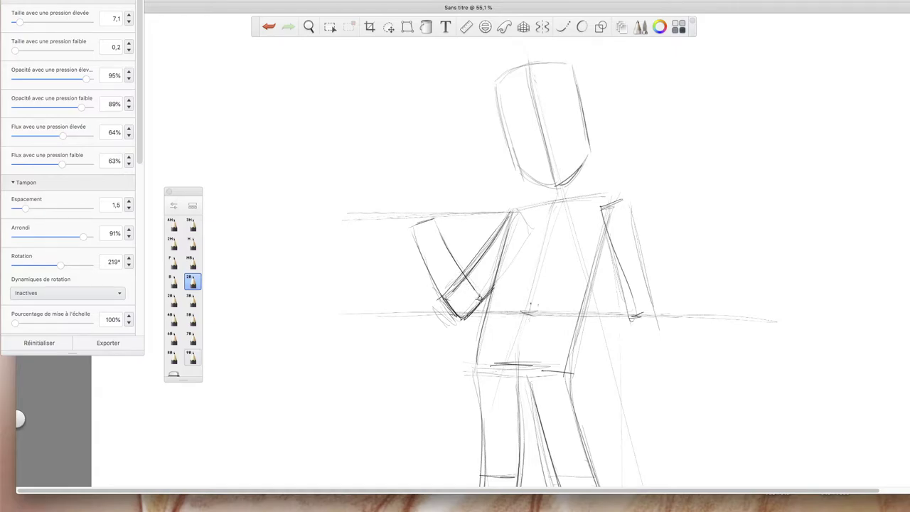
left_click_drag(476, 297, 447, 247)
mouse_move(471, 312)
left_mouse_down()
mouse_move(463, 318)
mouse_move(483, 297)
left_mouse_up()
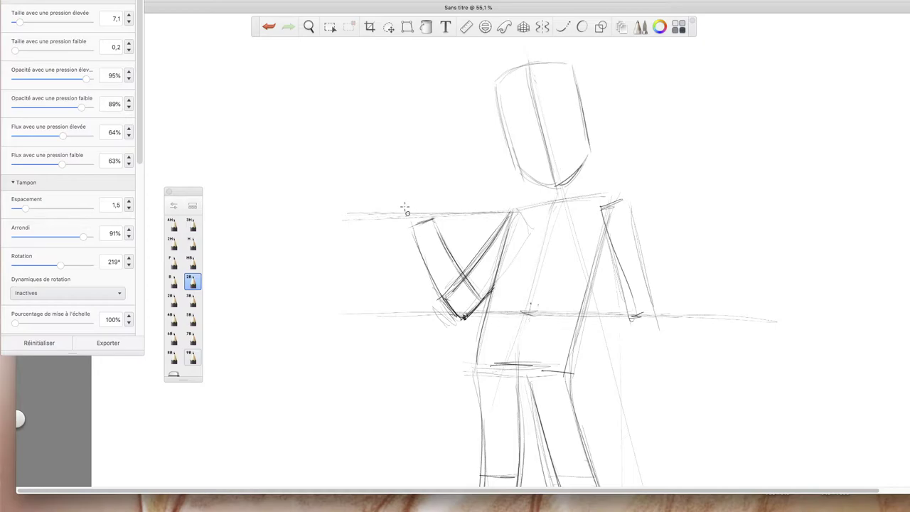
Build the raised hand from a block palm above the wrist, with simple shapes for the thumb, index finger and folded fingers.
mouse_move(415, 219)
left_mouse_down()
mouse_move(427, 183)
mouse_move(402, 186)
mouse_move(405, 217)
mouse_move(425, 217)
mouse_move(426, 184)
mouse_move(397, 189)
mouse_move(399, 215)
mouse_move(436, 216)
left_mouse_up()
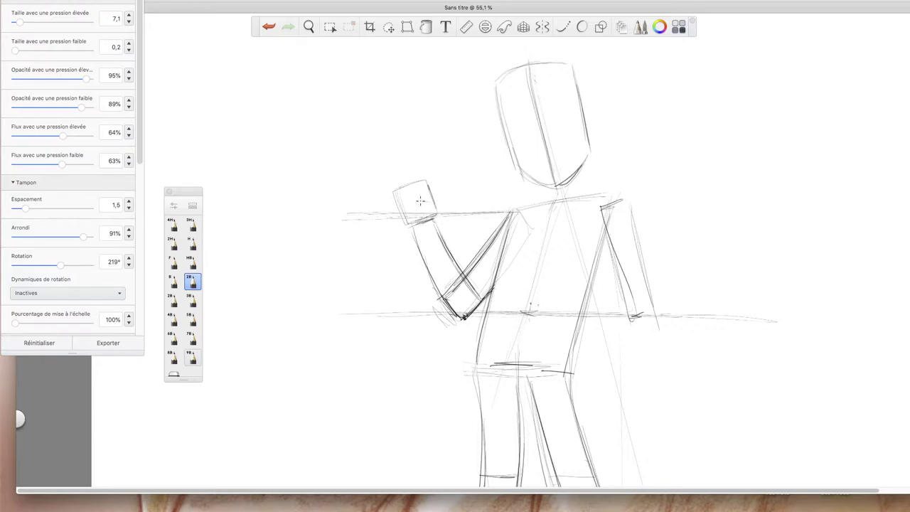
mouse_move(417, 203)
left_mouse_down()
mouse_move(425, 210)
mouse_move(436, 202)
mouse_move(419, 208)
mouse_move(429, 200)
mouse_move(419, 208)
mouse_move(435, 213)
left_mouse_up()
mouse_move(418, 183)
left_mouse_down()
mouse_move(428, 192)
mouse_move(412, 170)
mouse_move(420, 192)
mouse_move(415, 187)
left_mouse_up()
left_click_drag(421, 199, 419, 207)
key("super+z")
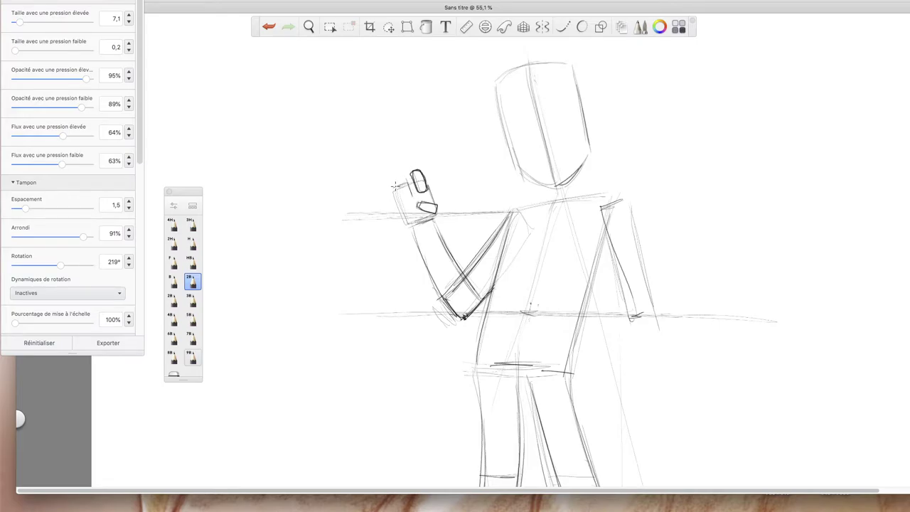
mouse_move(388, 191)
left_mouse_down()
mouse_move(395, 204)
mouse_move(411, 189)
mouse_move(391, 188)
mouse_move(411, 199)
mouse_move(390, 189)
mouse_move(412, 196)
mouse_move(404, 182)
left_mouse_up()
Draw two overlapping circles at the end of the hanging arm to place its forearm and fist.
left_click(309, 26)
left_click_drag(644, 361, 566, 365)
left_click(612, 263)
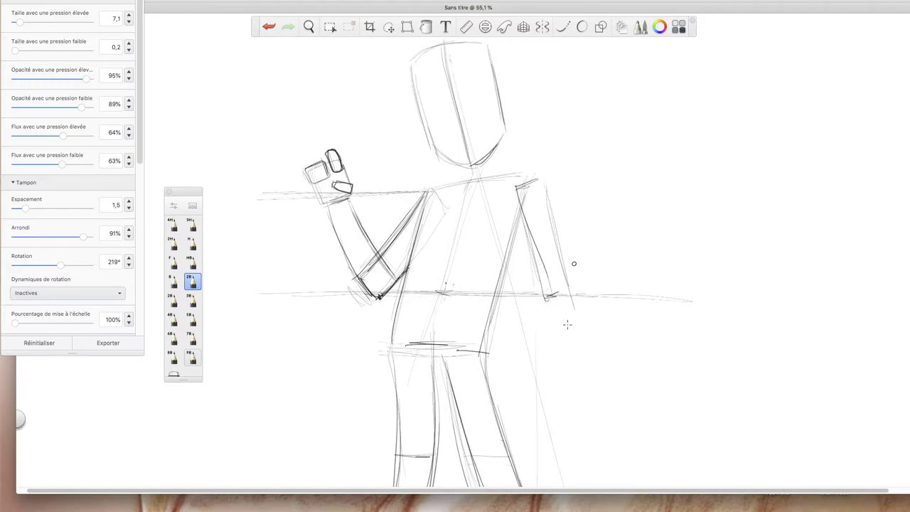
mouse_move(563, 320)
left_mouse_down()
mouse_move(584, 298)
mouse_move(562, 278)
mouse_move(544, 305)
mouse_move(572, 321)
mouse_move(586, 290)
mouse_move(553, 284)
mouse_move(545, 317)
mouse_move(579, 315)
mouse_move(566, 275)
mouse_move(537, 308)
mouse_move(576, 326)
mouse_move(579, 277)
mouse_move(576, 326)
mouse_move(550, 274)
left_mouse_up()
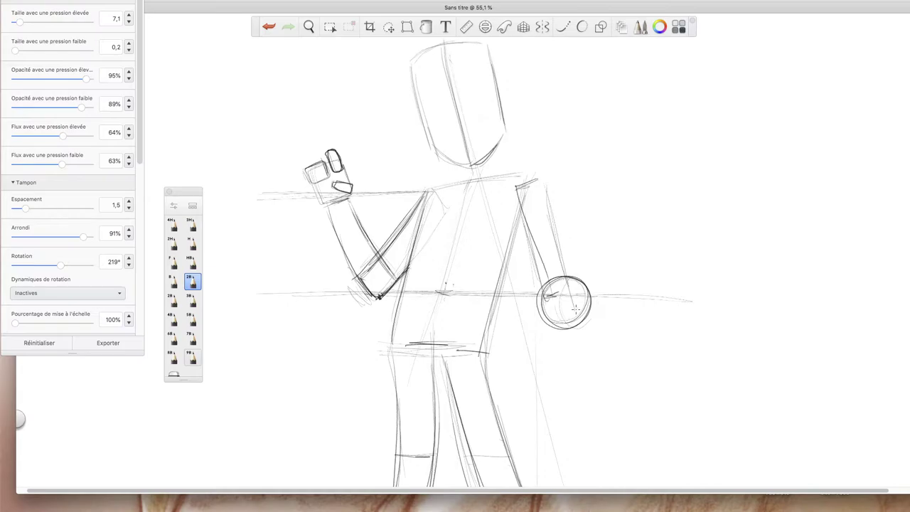
mouse_move(561, 299)
left_mouse_down()
mouse_move(563, 331)
mouse_move(565, 280)
mouse_move(594, 270)
mouse_move(577, 328)
mouse_move(565, 310)
mouse_move(590, 270)
mouse_move(597, 323)
mouse_move(569, 277)
mouse_move(579, 323)
mouse_move(580, 271)
mouse_move(603, 274)
left_mouse_up()
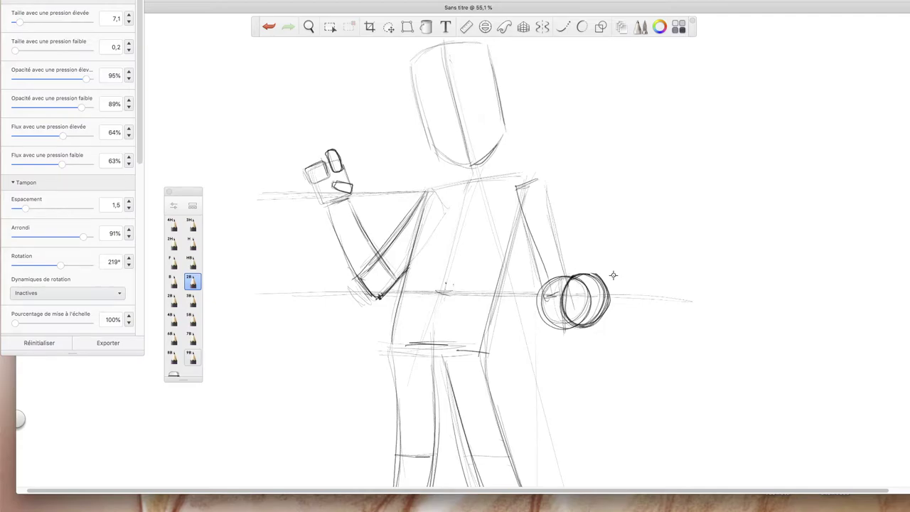
Erase the shoulder and elbow guides, the crossing lines in the bent arm and the construction lines inside the torso.
left_click(308, 26)
left_click_drag(578, 134, 640, 147)
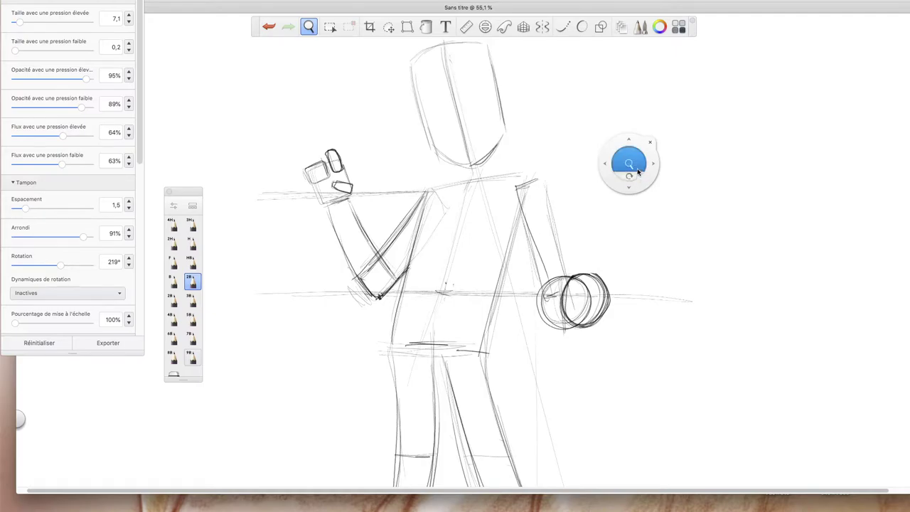
left_click_drag(603, 142, 631, 203)
left_click(637, 202)
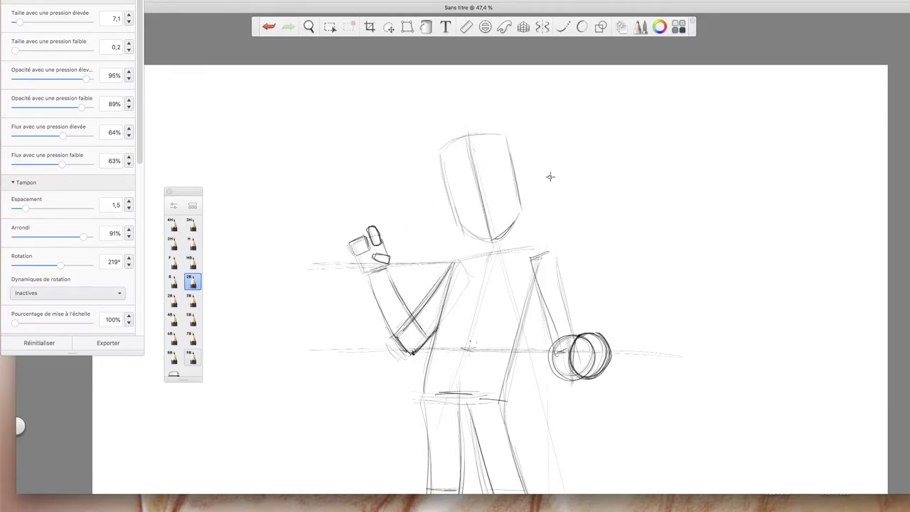
left_click_drag(447, 259, 379, 263)
key("e")
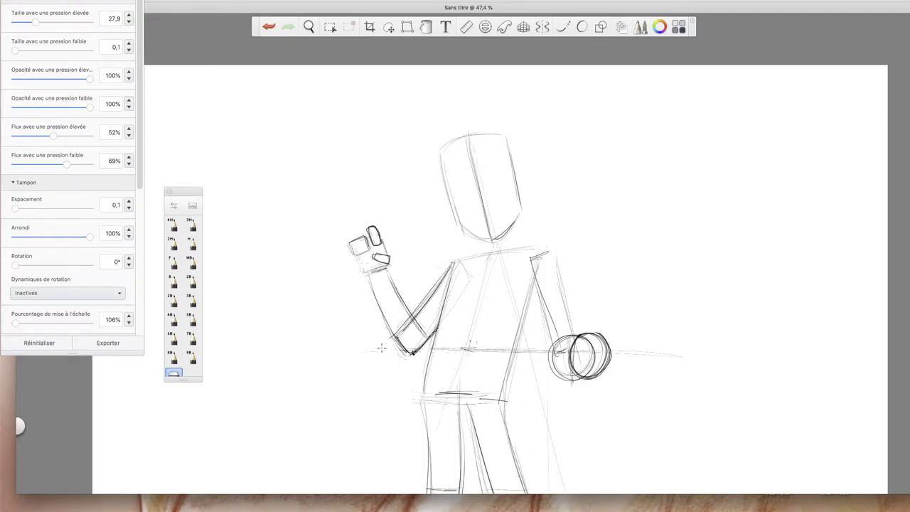
mouse_move(408, 334)
left_mouse_down()
mouse_move(409, 320)
mouse_move(407, 338)
left_mouse_up()
mouse_move(466, 313)
left_mouse_down()
mouse_move(435, 369)
mouse_move(455, 350)
mouse_move(479, 362)
mouse_move(510, 318)
left_mouse_up()
left_click_drag(482, 281, 490, 274)
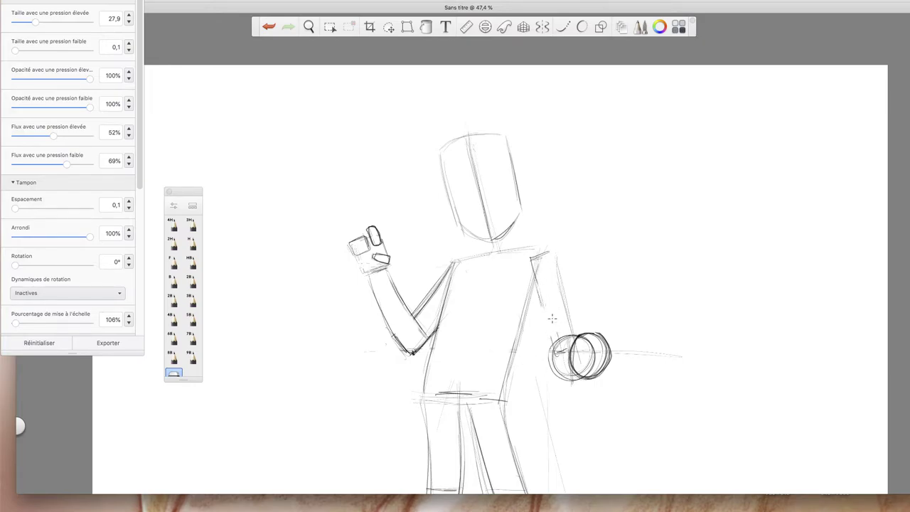
Redraw the hanging arm's inner edge down to the circles and erase the overlapping lines inside the front circle.
left_click(192, 281)
left_click_drag(531, 264, 553, 348)
left_click(175, 373)
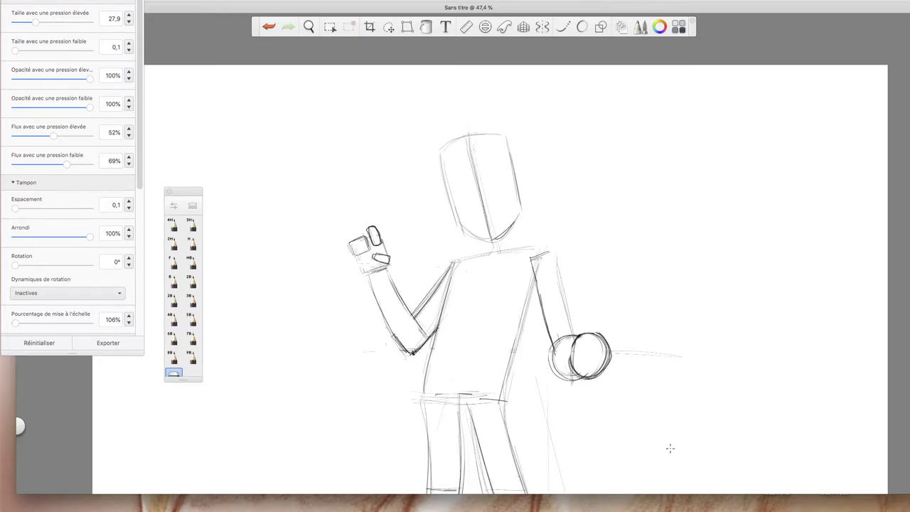
Erase the guide lines beside the rear leg, next to the fist circle and between the ankles.
key("space")
left_click_drag(674, 416, 674, 270)
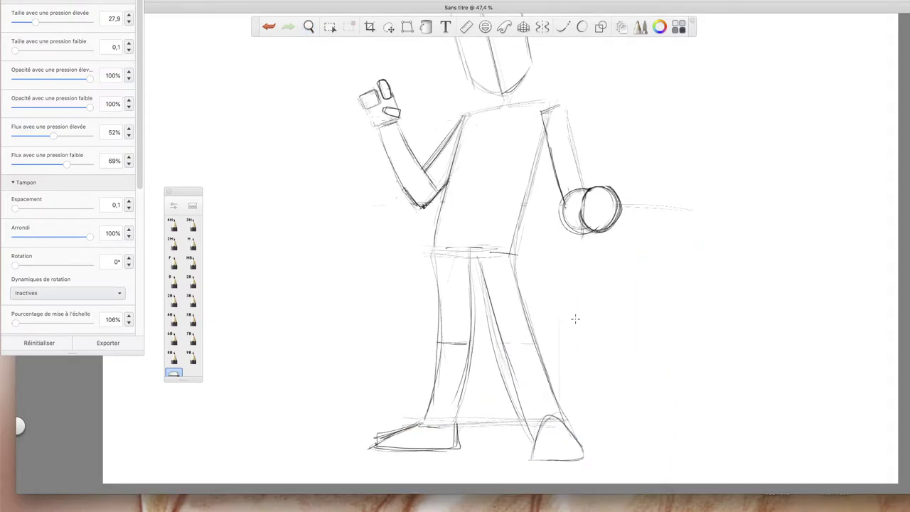
left_click_drag(560, 323, 571, 382)
left_click_drag(632, 205, 693, 207)
left_click_drag(508, 427, 465, 424)
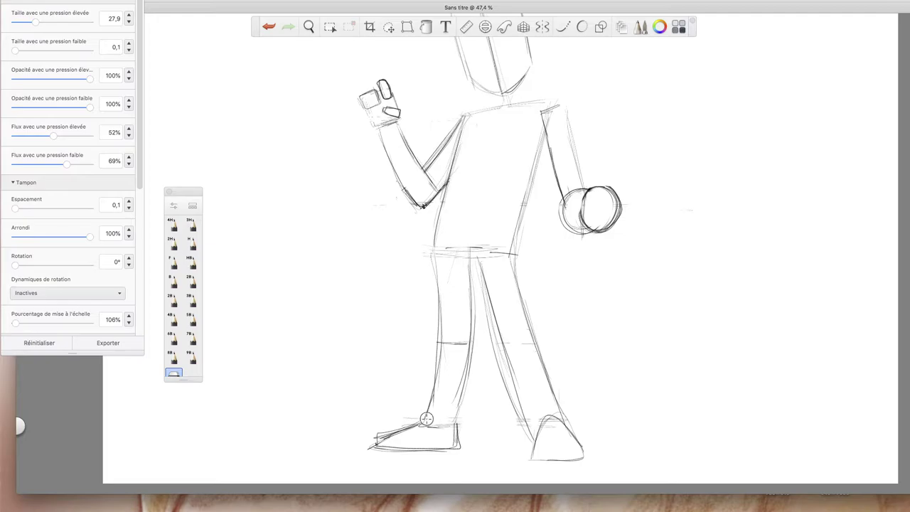
Draw the eye line across the middle of the head with the pencil, extending guides beside the face.
key("z")
left_click_drag(580, 298, 604, 291)
left_click_drag(636, 291, 631, 356)
left_click(636, 333)
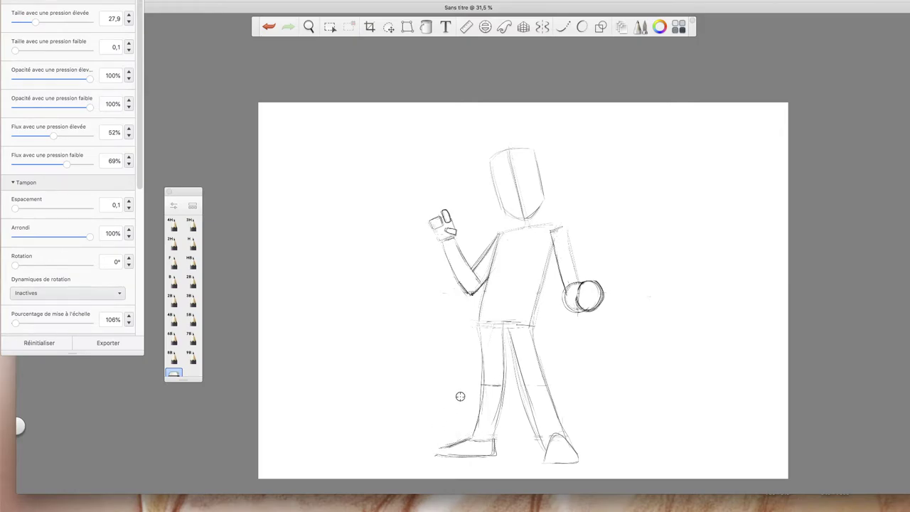
left_click(192, 284)
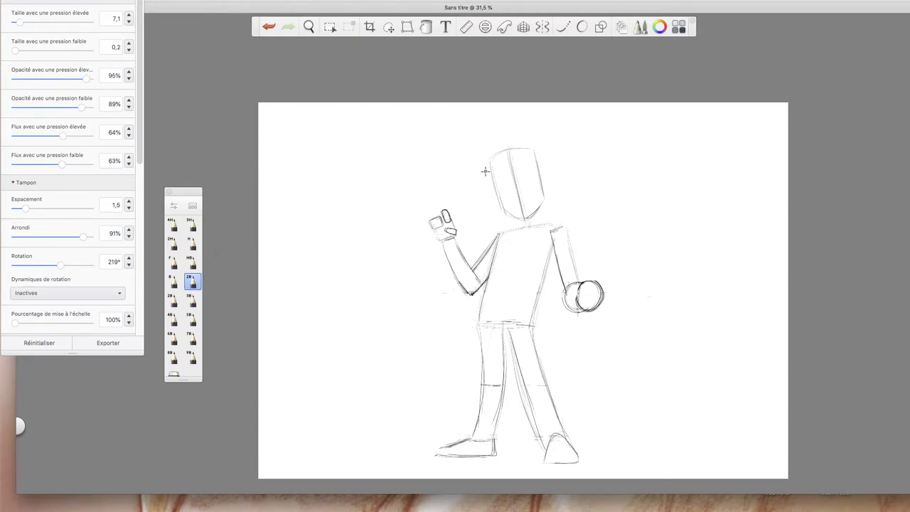
left_click_drag(502, 188, 504, 190)
Sketch an example head beside the figure with a tilted outline, a centre line and slanted eye lines.
mouse_move(639, 193)
left_mouse_down()
mouse_move(635, 146)
mouse_move(673, 137)
mouse_move(683, 189)
mouse_move(671, 208)
mouse_move(660, 175)
mouse_move(661, 219)
left_mouse_up()
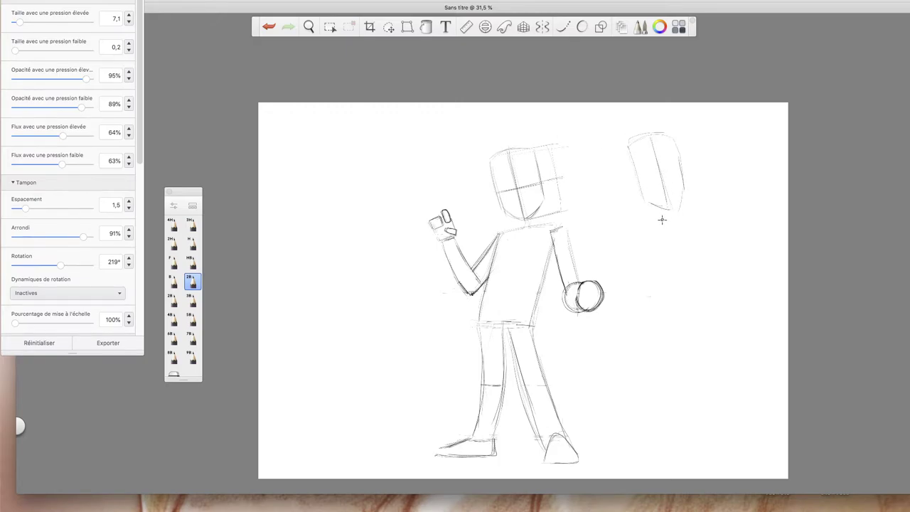
left_click_drag(629, 190, 728, 169)
left_click_drag(631, 141, 648, 134)
left_click_drag(675, 171, 631, 180)
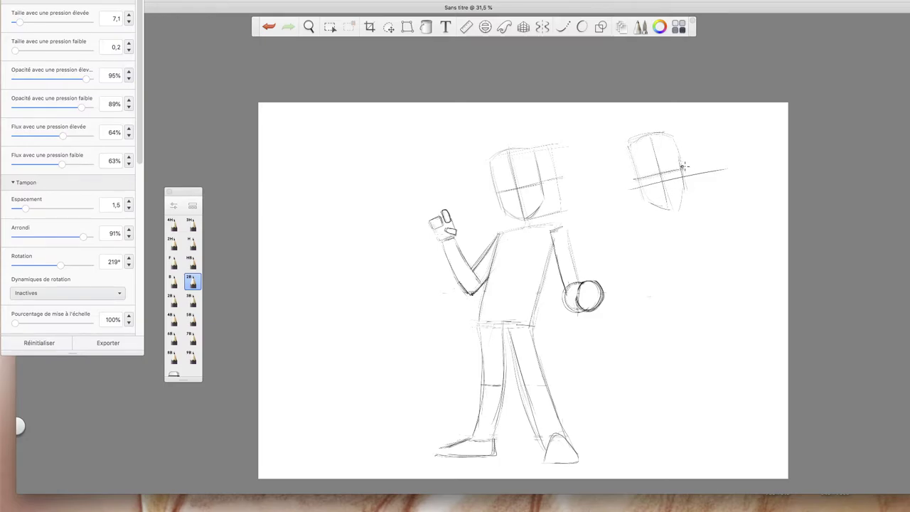
left_click_drag(678, 153, 683, 177)
left_click_drag(644, 200, 629, 161)
mouse_move(660, 134)
left_mouse_down()
mouse_move(680, 148)
mouse_move(675, 135)
mouse_move(682, 198)
mouse_move(657, 204)
mouse_move(677, 146)
mouse_move(654, 205)
left_mouse_up()
left_click_drag(659, 134, 672, 136)
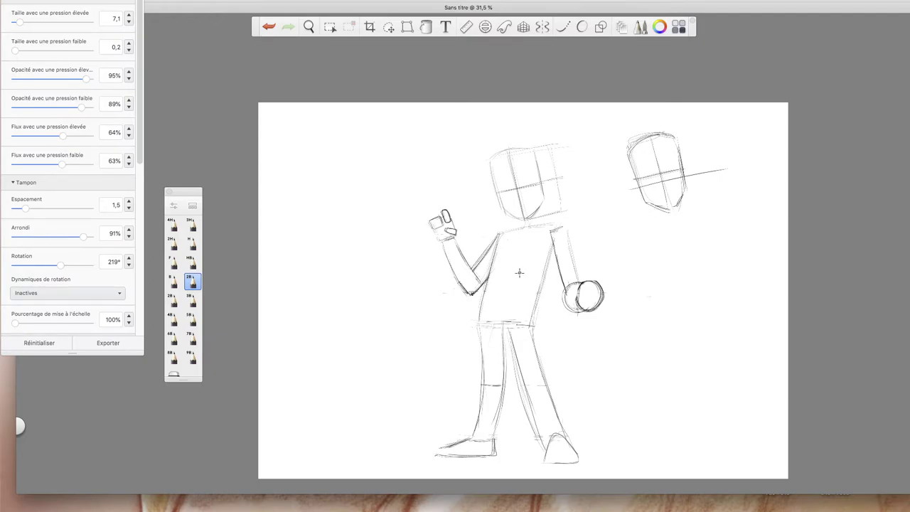
Erase the example head and the extension guides beside the figure's head.
left_click(173, 374)
mouse_move(670, 199)
left_mouse_down()
mouse_move(680, 155)
mouse_move(676, 218)
mouse_move(643, 197)
mouse_move(628, 134)
left_mouse_up()
mouse_move(670, 190)
left_mouse_down()
mouse_move(640, 197)
mouse_move(667, 191)
left_mouse_up()
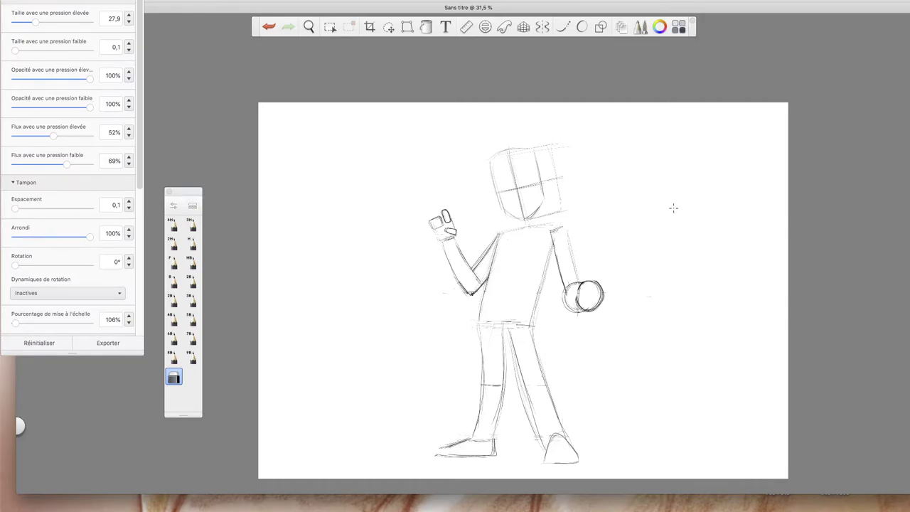
left_click_drag(554, 166, 549, 139)
left_click_drag(559, 205, 550, 211)
Draw the hat's curved brim line across the forehead with the 2B pencil, extending it past both sides of the head.
left_click(191, 302)
left_click(193, 282)
left_click(308, 30)
left_click_drag(566, 197, 616, 190)
left_click_drag(655, 300, 689, 255)
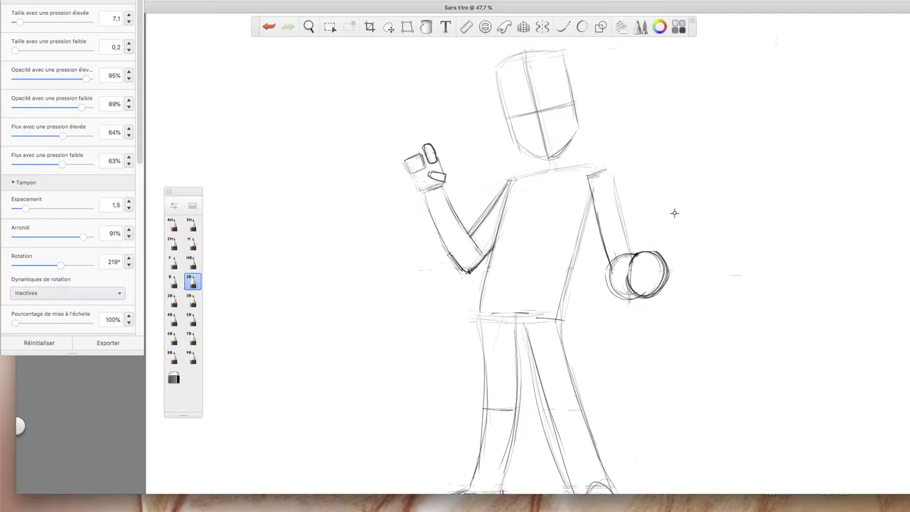
left_click(310, 27)
left_click_drag(625, 325, 618, 370)
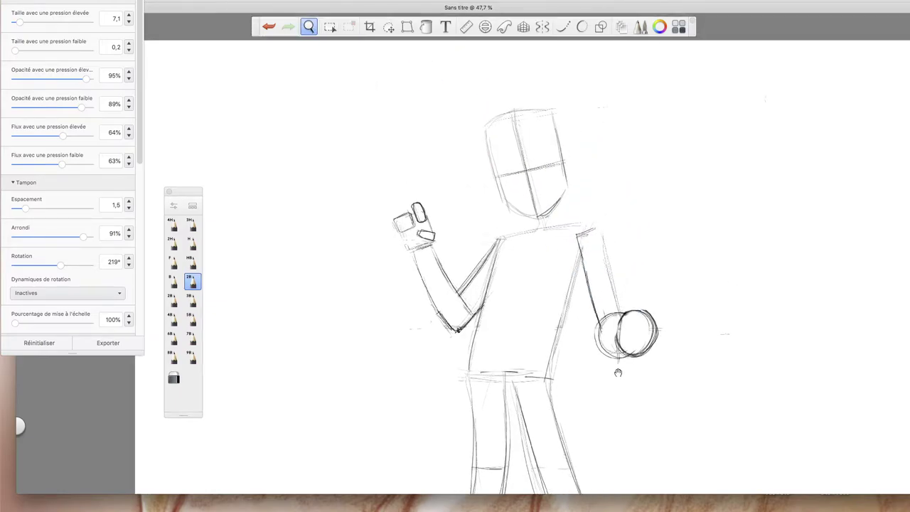
left_click(639, 296)
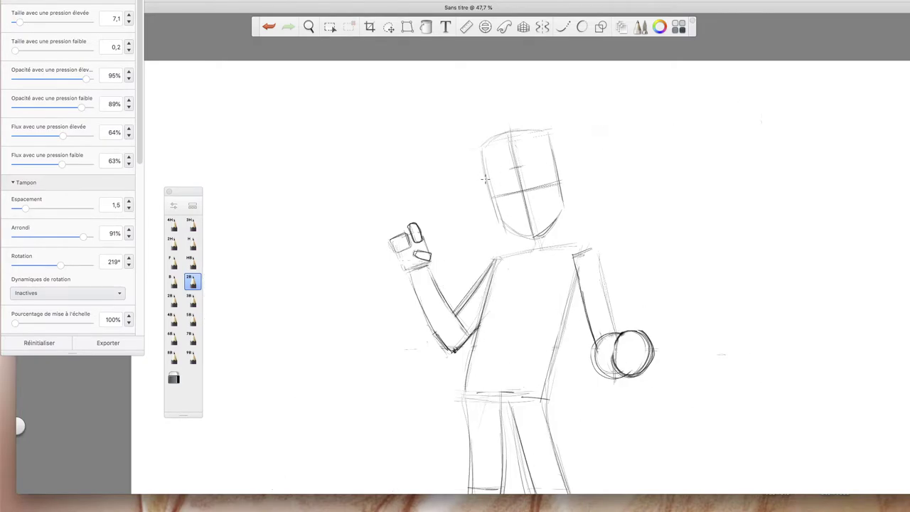
left_click_drag(489, 178, 553, 162)
mouse_move(490, 176)
left_mouse_down()
mouse_move(553, 164)
mouse_move(591, 177)
mouse_move(480, 182)
mouse_move(563, 168)
mouse_move(592, 177)
left_mouse_up()
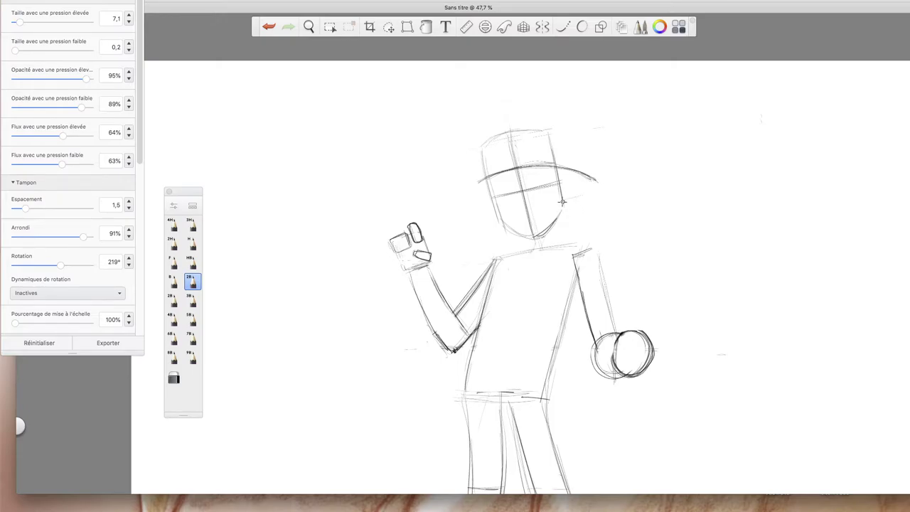
Sketch the hat's side flap from the jaw up to its outer tip, with the top edge curving to the peak above the head.
left_click_drag(563, 202, 614, 165)
mouse_move(572, 191)
left_mouse_down()
mouse_move(608, 169)
mouse_move(563, 206)
mouse_move(571, 211)
mouse_move(624, 164)
mouse_move(565, 218)
mouse_move(623, 162)
mouse_move(575, 212)
mouse_move(609, 185)
mouse_move(549, 206)
mouse_move(591, 187)
left_mouse_up()
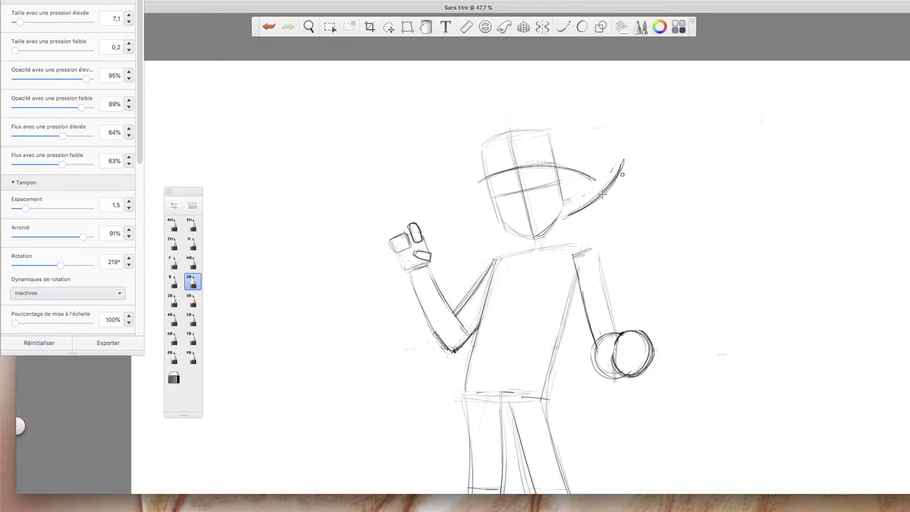
mouse_move(566, 213)
left_mouse_down()
mouse_move(621, 161)
mouse_move(622, 148)
left_mouse_up()
mouse_move(503, 103)
left_mouse_down()
mouse_move(529, 105)
mouse_move(511, 104)
mouse_move(516, 98)
mouse_move(508, 110)
mouse_move(538, 106)
mouse_move(500, 104)
mouse_move(581, 117)
mouse_move(586, 127)
mouse_move(506, 94)
mouse_move(623, 160)
left_mouse_up()
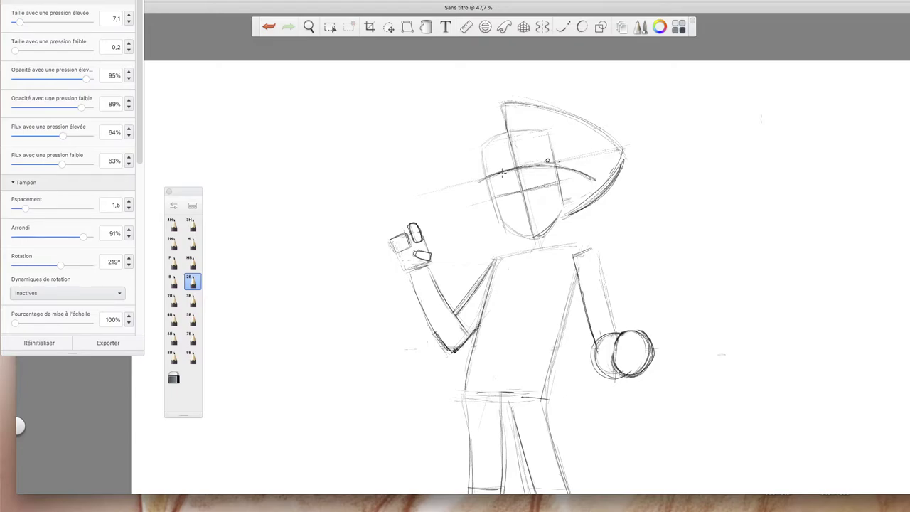
Number the hat's three sections 1, 2 and 3, and outline its opposite side from the peak to the tip and lower edge.
left_click(422, 194)
left_click_drag(524, 154, 532, 158)
left_click_drag(438, 175, 439, 183)
mouse_move(422, 194)
left_mouse_down()
mouse_move(455, 134)
mouse_move(497, 103)
mouse_move(435, 178)
mouse_move(453, 133)
left_mouse_up()
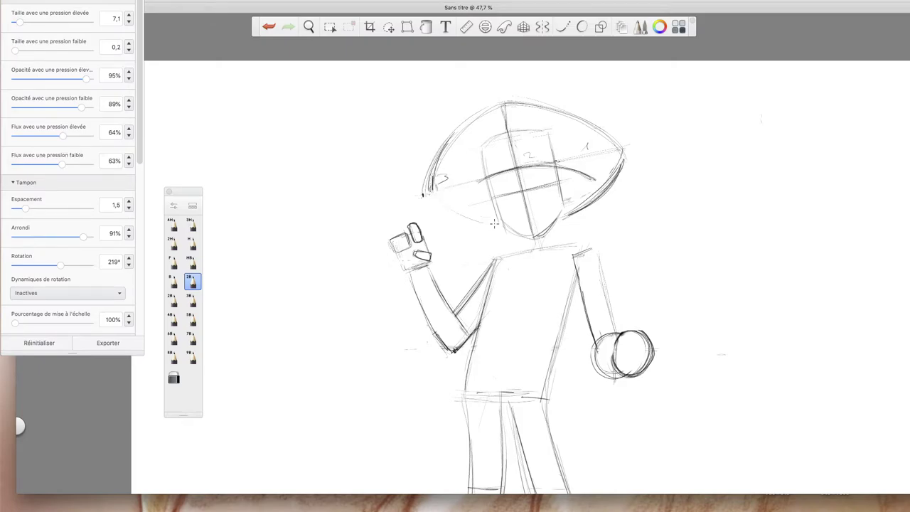
left_click_drag(430, 196, 495, 225)
left_click_drag(423, 190, 442, 145)
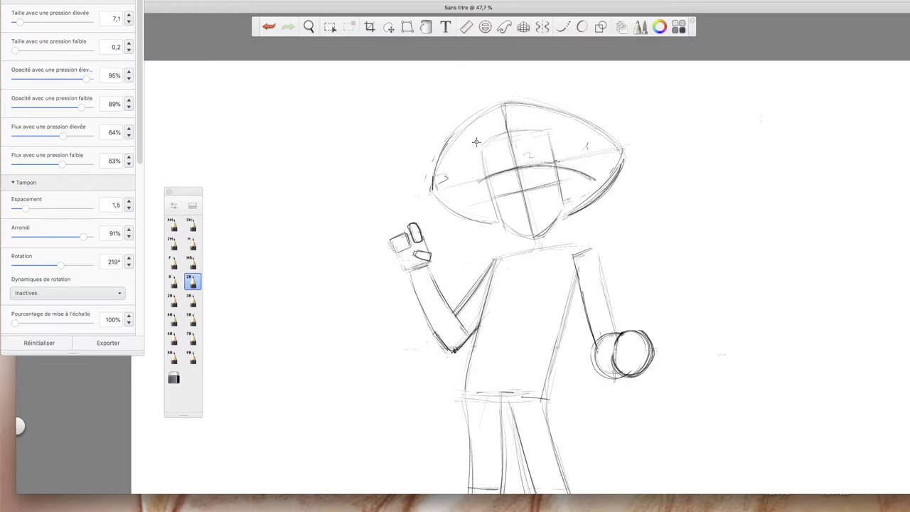
left_click_drag(478, 179, 536, 165)
mouse_move(431, 188)
left_mouse_down()
mouse_move(453, 135)
mouse_move(471, 119)
left_mouse_up()
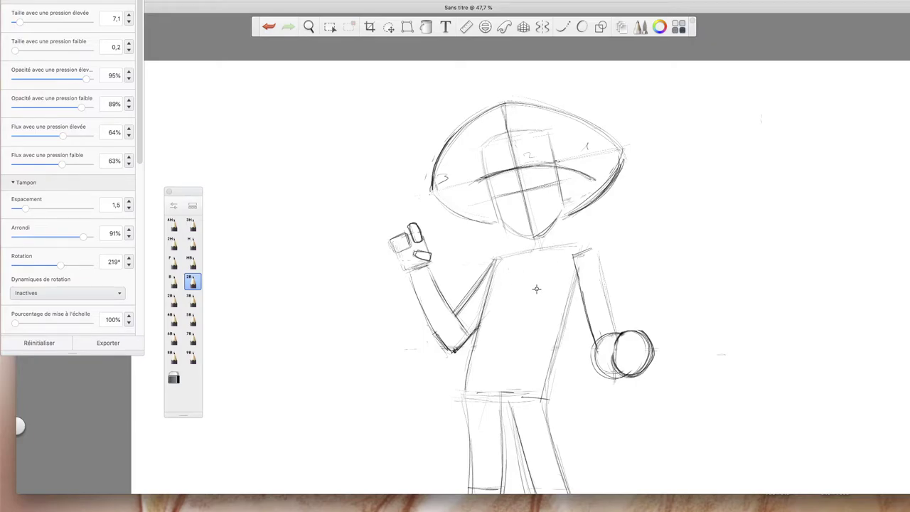
Sketch the rounded butt of a pistol extending past the raised hand's fingers.
key("space")
left_click_drag(645, 256, 659, 361)
left_click_drag(674, 391, 653, 363)
mouse_move(663, 320)
left_mouse_down()
mouse_move(648, 322)
mouse_move(656, 306)
left_mouse_up()
left_click_drag(679, 361, 668, 356)
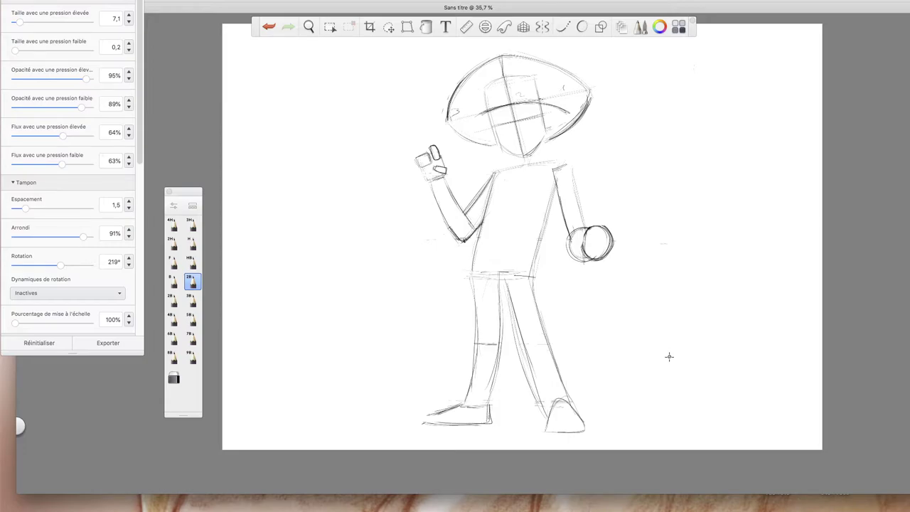
left_click_drag(309, 26, 450, 286)
mouse_move(450, 287)
left_mouse_down()
mouse_move(469, 325)
mouse_move(516, 325)
mouse_move(535, 313)
left_mouse_up()
left_click_drag(499, 400, 604, 406)
left_click_drag(516, 349, 506, 370)
left_click_drag(517, 326, 494, 363)
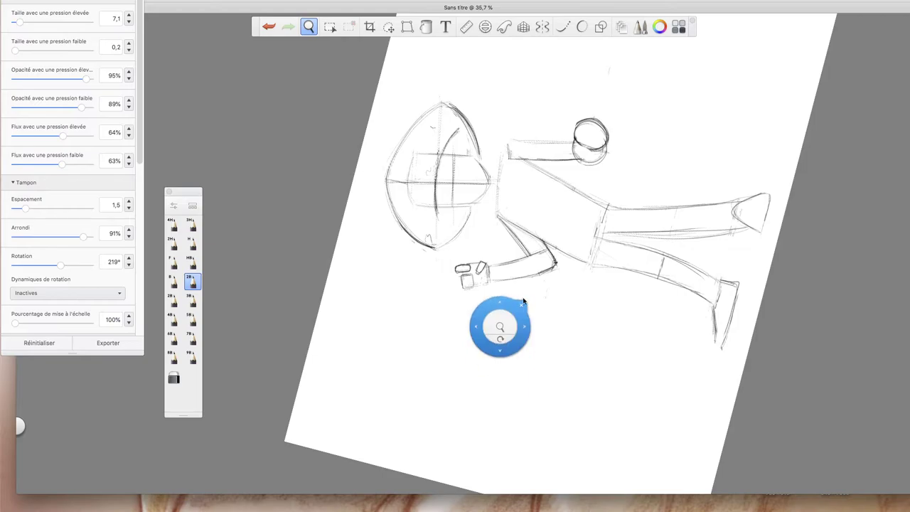
left_click(537, 278)
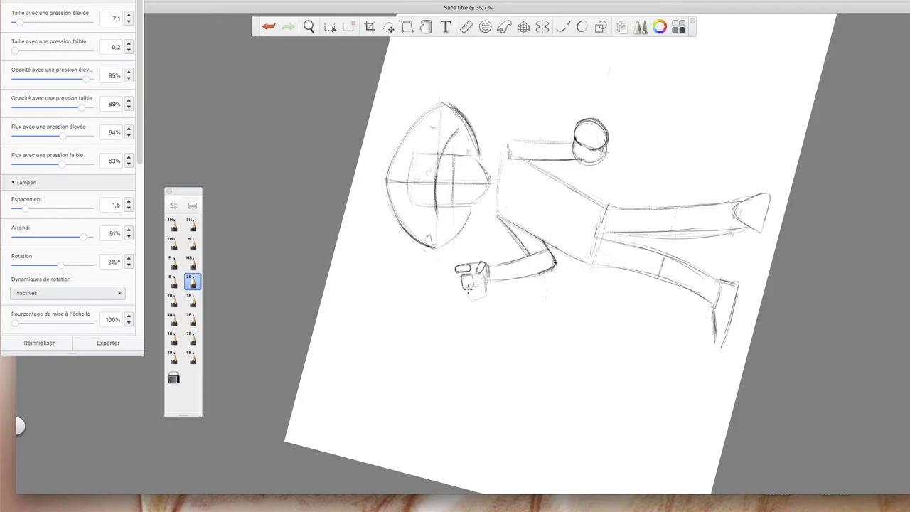
Strengthen the pistol grip's edge beside the thumb and add short connecting marks between the fingers.
key("space")
left_click_drag(498, 265, 579, 142)
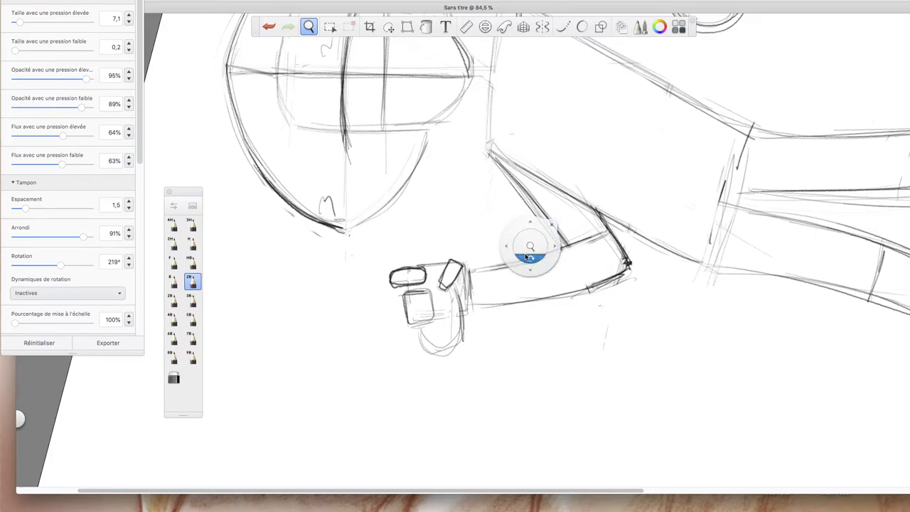
left_click(551, 225)
left_click_drag(457, 283, 462, 313)
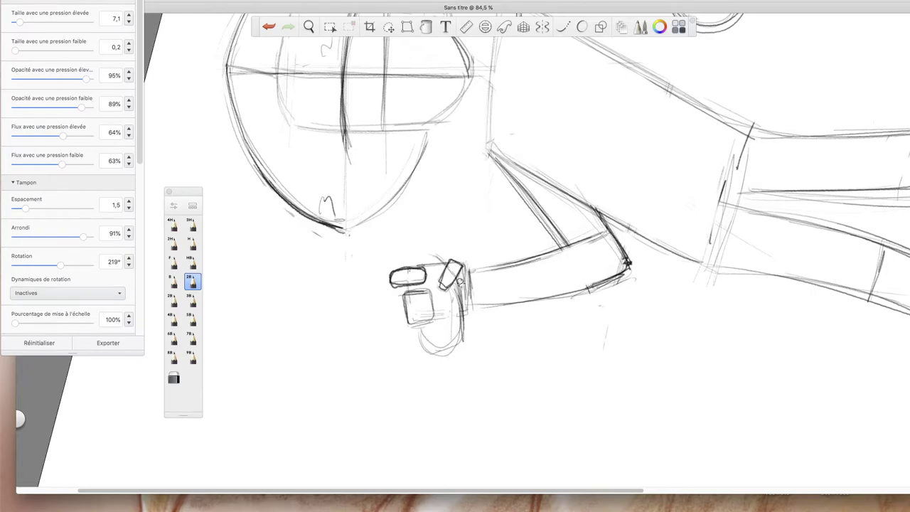
mouse_move(435, 257)
left_mouse_down()
mouse_move(446, 269)
mouse_move(431, 250)
left_mouse_up()
left_click_drag(402, 287, 410, 291)
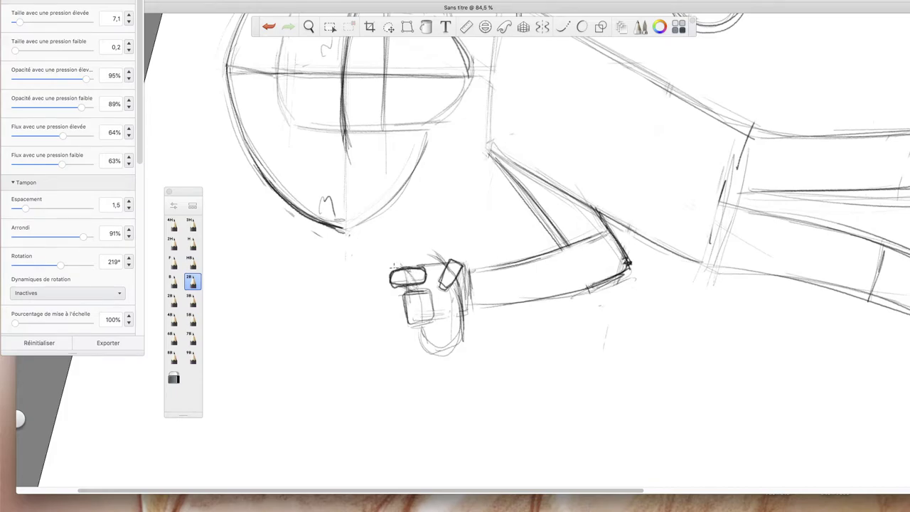
Sketch the pistol's long barrel curving out of the grip above the index finger, with both edges running to the muzzle end.
mouse_move(386, 265)
left_mouse_down()
mouse_move(377, 265)
mouse_move(407, 283)
mouse_move(391, 264)
mouse_move(371, 263)
left_mouse_up()
mouse_move(444, 258)
left_mouse_down()
mouse_move(388, 234)
mouse_move(413, 238)
mouse_move(376, 235)
mouse_move(446, 258)
mouse_move(367, 234)
mouse_move(413, 239)
mouse_move(357, 236)
left_mouse_up()
mouse_move(451, 272)
left_mouse_down()
mouse_move(413, 239)
mouse_move(313, 237)
left_mouse_up()
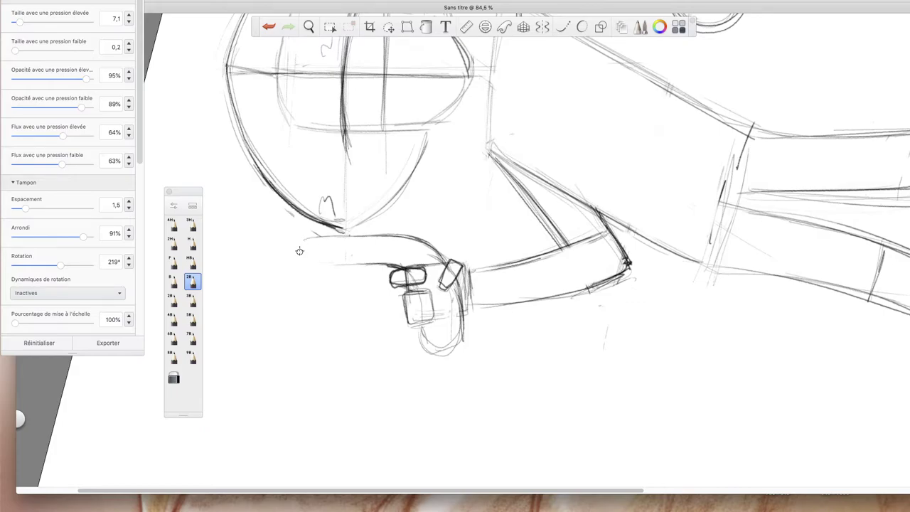
left_click_drag(436, 246, 279, 238)
left_click_drag(377, 236, 316, 235)
mouse_move(308, 26)
left_mouse_down()
mouse_move(321, 51)
mouse_move(521, 254)
left_mouse_up()
mouse_move(437, 260)
left_mouse_down()
mouse_move(277, 260)
mouse_move(384, 263)
mouse_move(283, 264)
mouse_move(360, 266)
left_mouse_up()
left_click_drag(327, 267, 280, 264)
Darken the barrel's outlines and draw a flared muzzle with a curved band at its end.
mouse_move(308, 26)
left_mouse_down()
mouse_move(473, 101)
mouse_move(558, 213)
mouse_move(455, 298)
mouse_move(379, 299)
mouse_move(505, 320)
mouse_move(574, 294)
mouse_move(526, 329)
mouse_move(459, 329)
mouse_move(510, 321)
mouse_move(493, 324)
left_mouse_up()
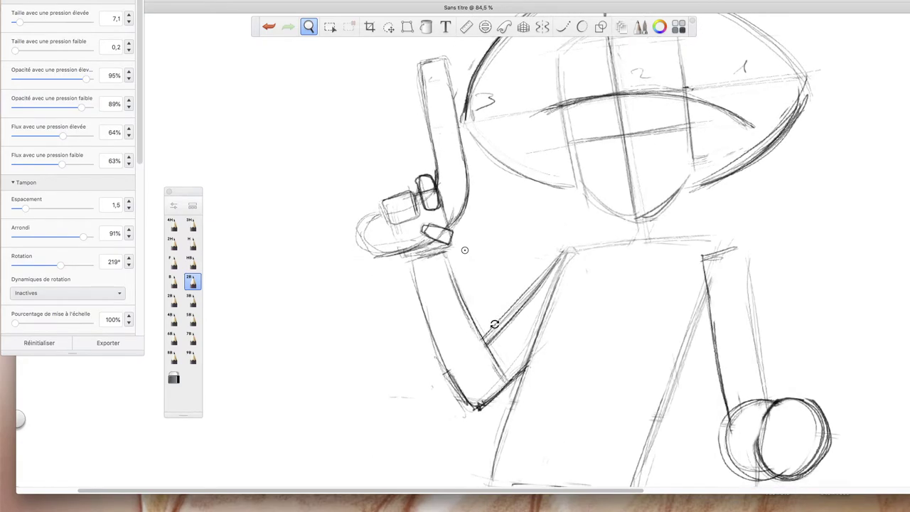
left_click_drag(632, 272, 627, 353)
key("space")
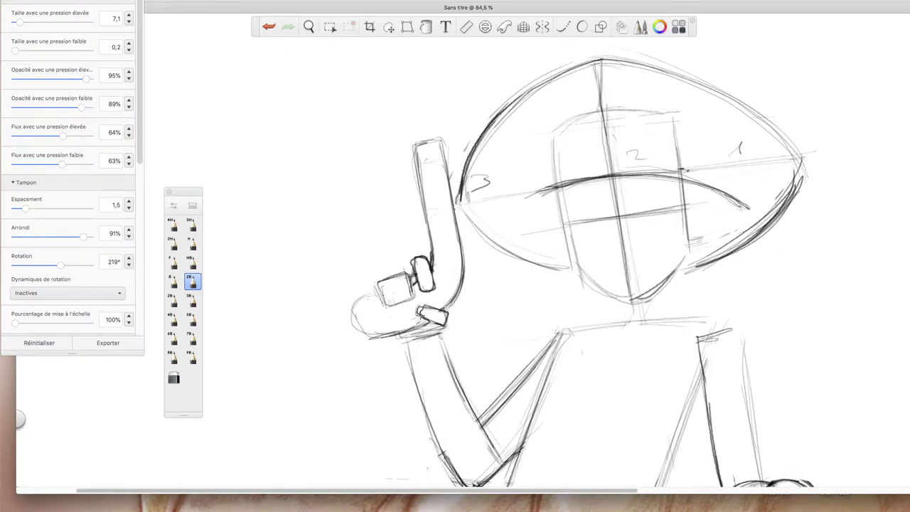
left_click_drag(427, 251, 415, 151)
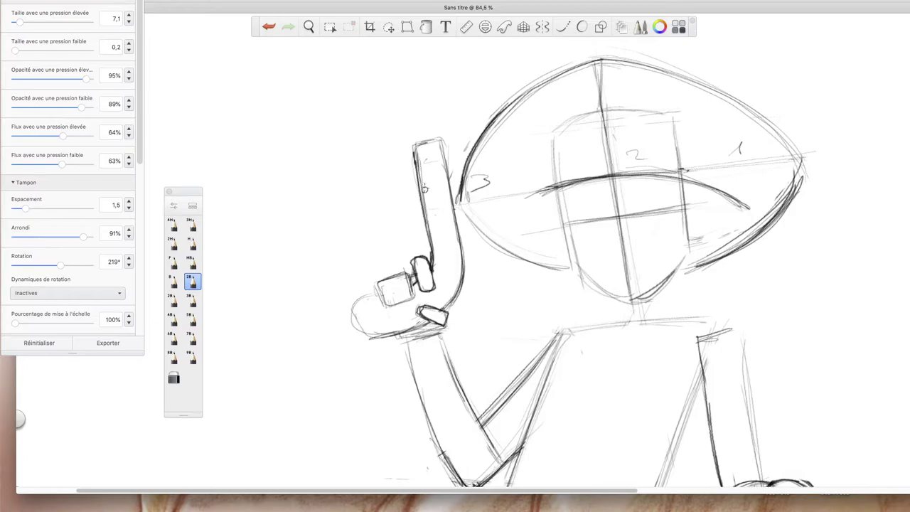
mouse_move(426, 234)
left_mouse_down()
mouse_move(413, 156)
mouse_move(415, 171)
mouse_move(410, 148)
mouse_move(420, 192)
mouse_move(409, 151)
mouse_move(417, 182)
mouse_move(394, 140)
mouse_move(451, 172)
mouse_move(449, 132)
mouse_move(448, 182)
mouse_move(451, 125)
left_mouse_up()
left_click_drag(447, 162, 452, 126)
left_click_drag(412, 160, 393, 140)
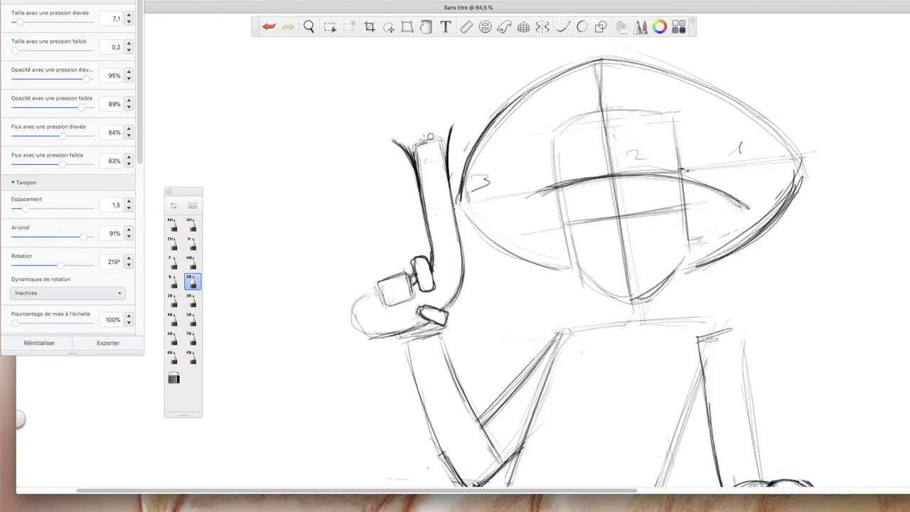
mouse_move(390, 135)
left_mouse_down()
mouse_move(453, 124)
mouse_move(434, 118)
mouse_move(392, 135)
mouse_move(442, 120)
mouse_move(453, 125)
mouse_move(432, 120)
mouse_move(391, 138)
mouse_move(426, 121)
mouse_move(451, 122)
left_mouse_up()
mouse_move(405, 151)
left_mouse_down()
mouse_move(452, 139)
mouse_move(403, 149)
left_mouse_up()
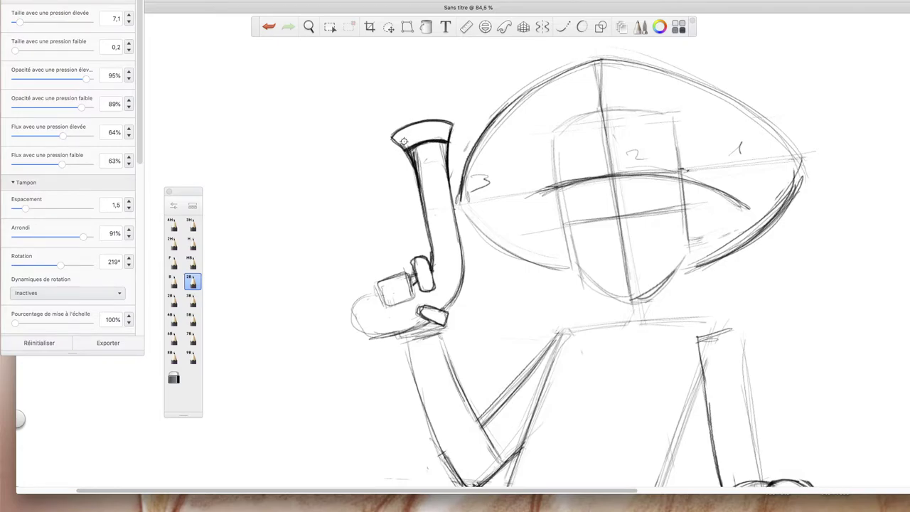
Detail the pistol with rivets on the muzzle band, a narrow strip along the barrel and a trigger guard around the index finger.
left_click(422, 131)
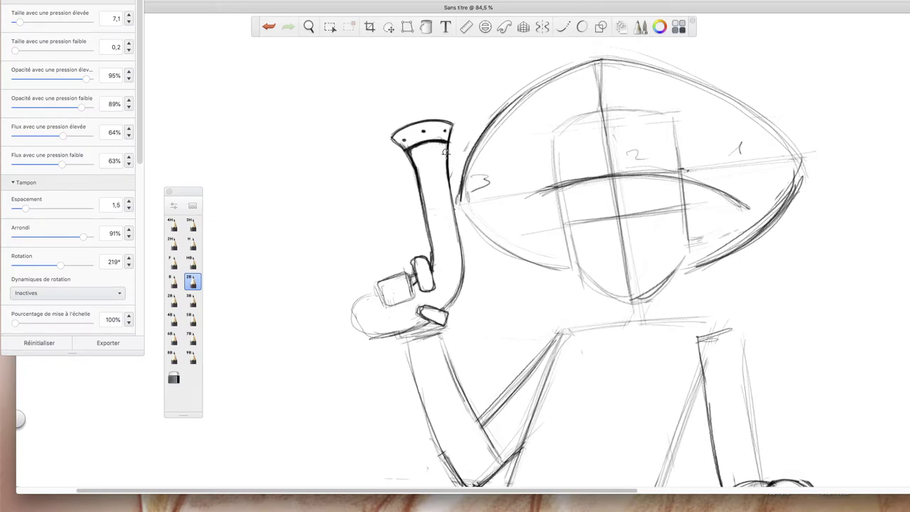
left_click_drag(437, 143, 449, 236)
mouse_move(432, 225)
left_mouse_down()
mouse_move(439, 263)
mouse_move(435, 230)
left_mouse_up()
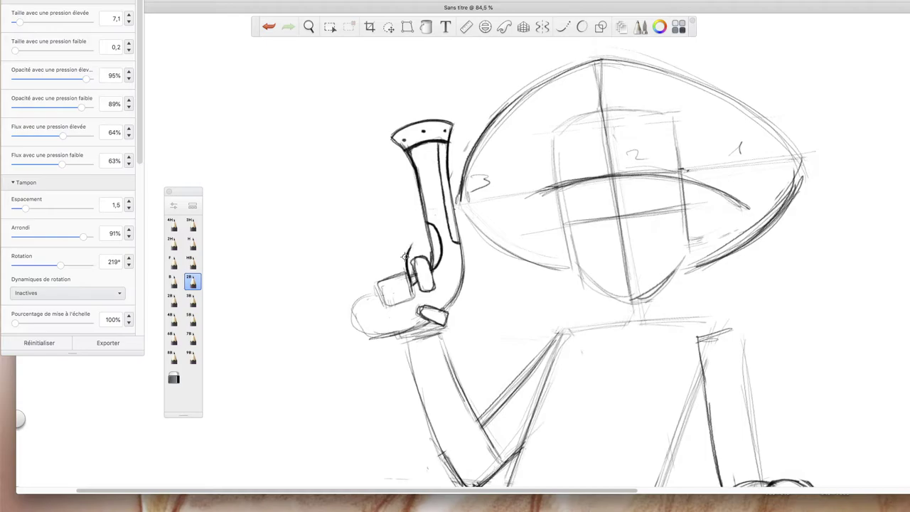
mouse_move(431, 229)
left_mouse_down()
mouse_move(405, 248)
mouse_move(416, 274)
mouse_move(429, 242)
left_mouse_up()
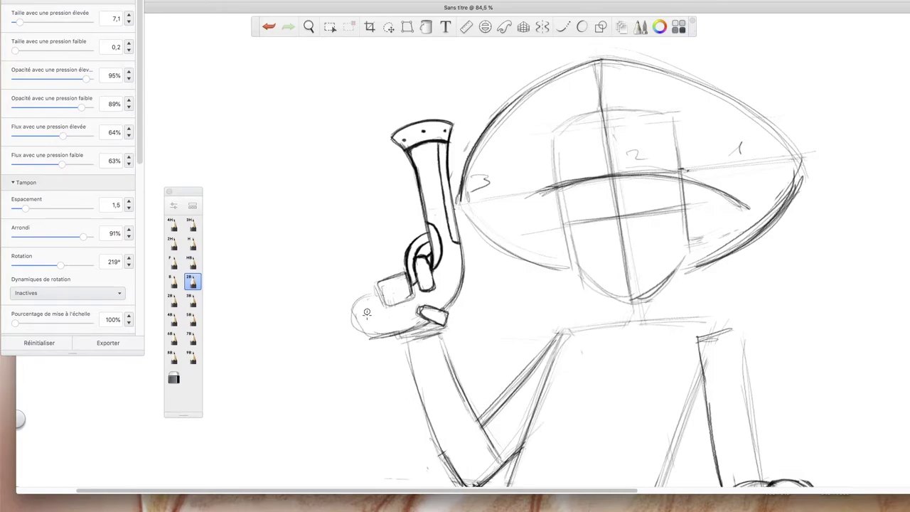
Outline the pistol's grip with a capped butt, and add wood grain lines and rivets along the weapon.
left_click_drag(366, 297, 374, 334)
mouse_move(366, 293)
left_mouse_down()
mouse_move(352, 311)
mouse_move(359, 332)
mouse_move(384, 341)
mouse_move(428, 321)
mouse_move(460, 274)
left_mouse_up()
mouse_move(393, 335)
left_mouse_down()
mouse_move(373, 329)
mouse_move(366, 297)
left_mouse_up()
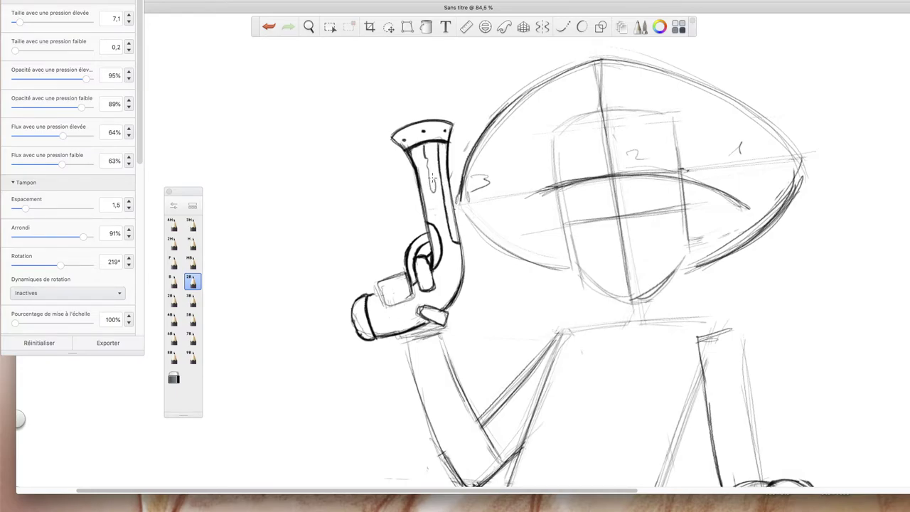
left_click_drag(431, 162, 429, 198)
left_click_drag(454, 245, 451, 269)
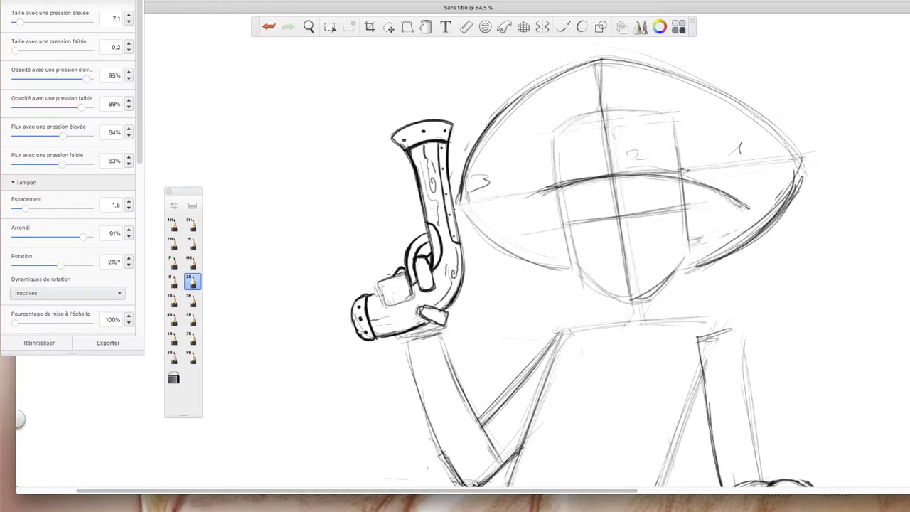
Draw the hand gripping the pistol, with separate curled fingers, an index finger on the trigger and a rounded thumb.
left_click_drag(385, 277, 376, 283)
mouse_move(402, 277)
left_mouse_down()
mouse_move(385, 289)
mouse_move(396, 283)
mouse_move(404, 298)
mouse_move(414, 292)
mouse_move(391, 279)
mouse_move(386, 287)
mouse_move(401, 302)
mouse_move(379, 288)
mouse_move(395, 300)
left_mouse_up()
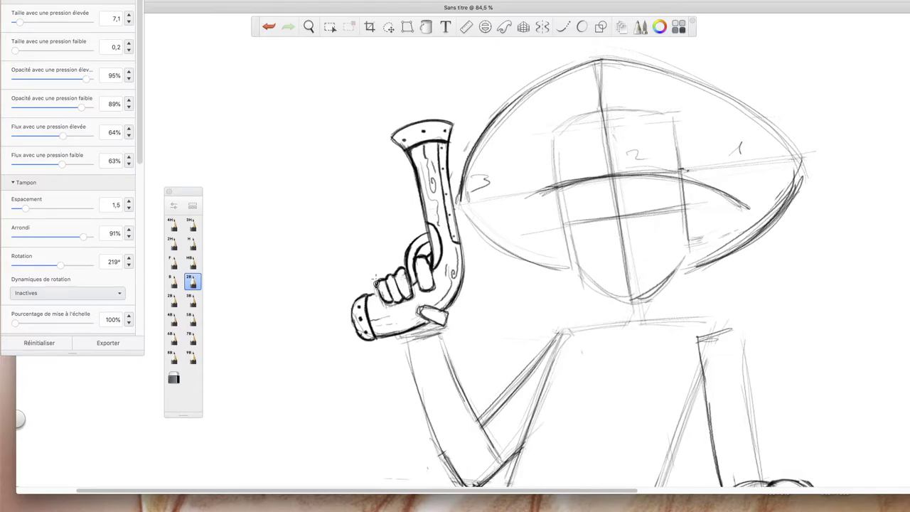
mouse_move(422, 258)
left_mouse_down()
mouse_move(434, 274)
mouse_move(429, 288)
left_mouse_up()
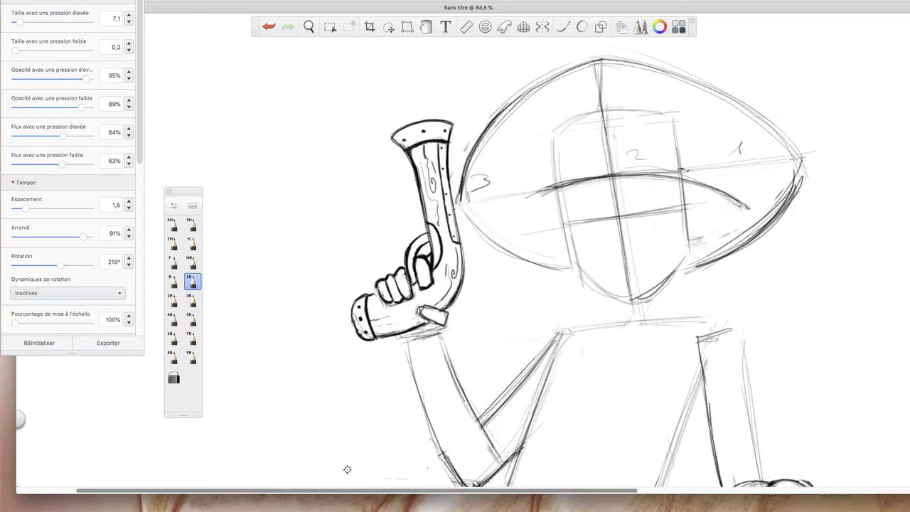
mouse_move(443, 313)
left_mouse_down()
mouse_move(423, 306)
mouse_move(422, 315)
mouse_move(445, 311)
mouse_move(445, 334)
left_mouse_up()
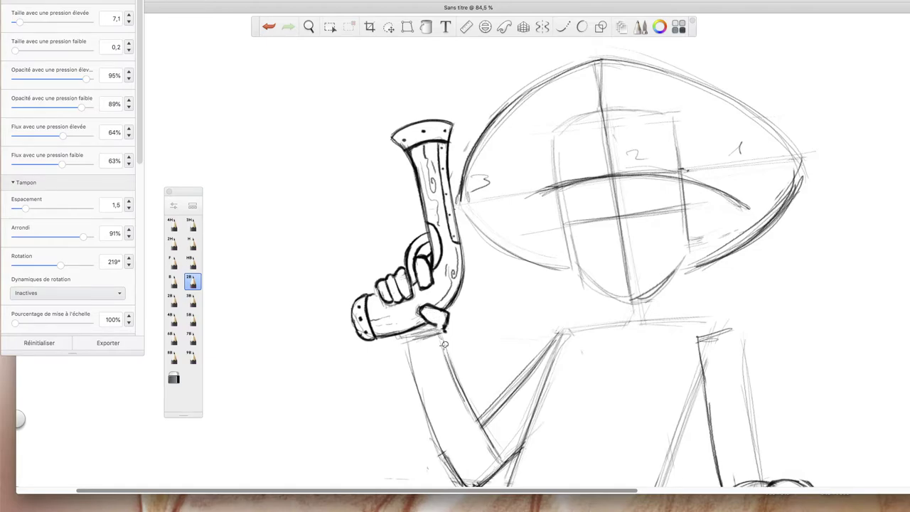
Draw the glove's wrist and a flared cuff over the raised forearm, closed by a curved lower edge.
mouse_move(441, 329)
left_mouse_down()
mouse_move(405, 345)
mouse_move(408, 333)
mouse_move(396, 338)
mouse_move(406, 388)
mouse_move(399, 360)
mouse_move(408, 388)
left_mouse_up()
key("super+z")
left_click_drag(402, 356, 409, 425)
left_click_drag(441, 340, 476, 389)
key("space")
left_click_drag(608, 386, 611, 318)
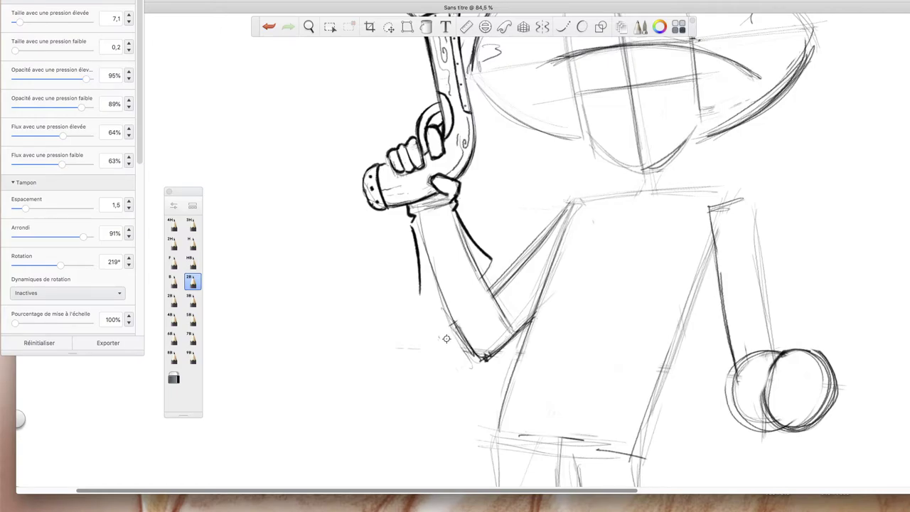
mouse_move(491, 258)
left_mouse_down()
mouse_move(467, 295)
mouse_move(479, 285)
mouse_move(419, 298)
mouse_move(491, 263)
mouse_move(437, 302)
mouse_move(463, 292)
left_mouse_up()
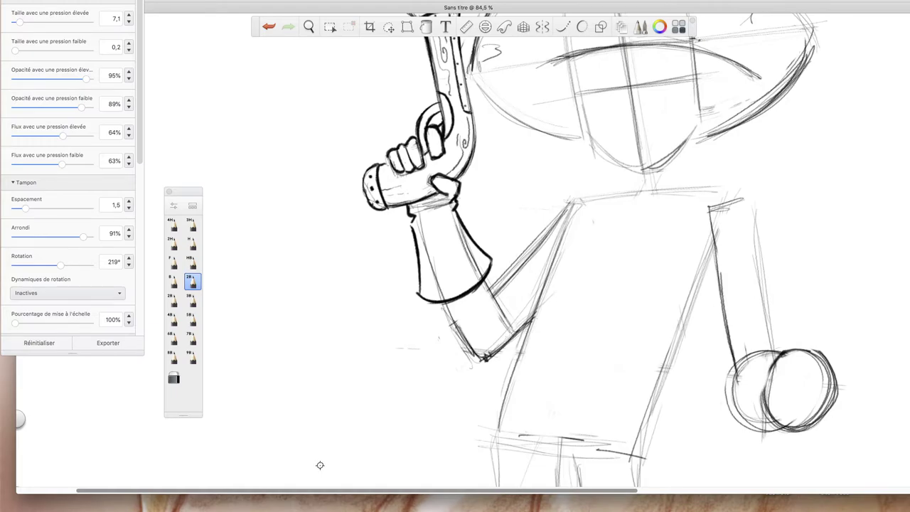
Add fold marks at the glove's wrist and cut a V-shaped notch into the cuff's lower edge.
left_click(308, 26)
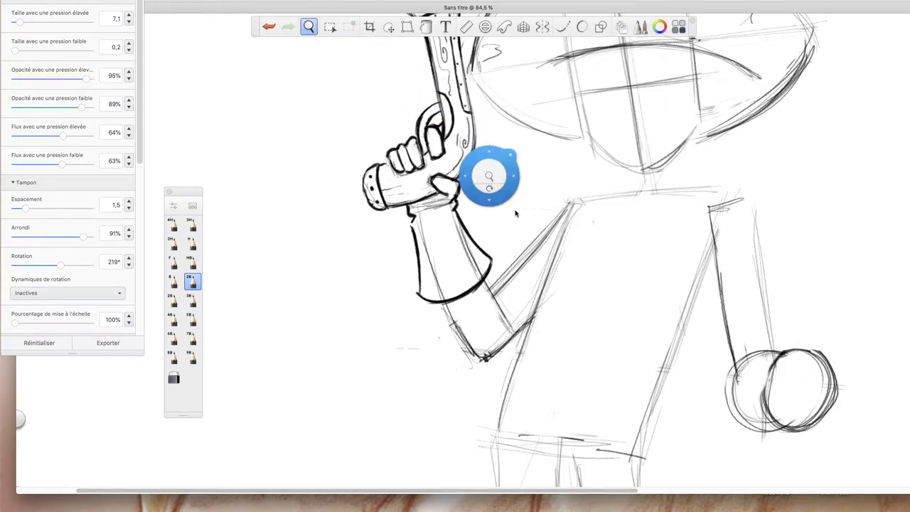
left_click_drag(513, 212, 564, 290)
left_click(610, 229)
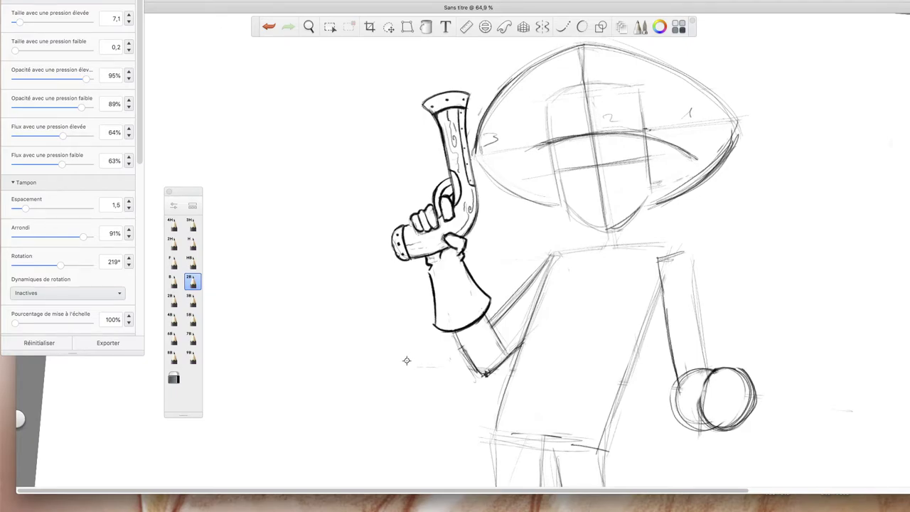
mouse_move(448, 267)
left_mouse_down()
mouse_move(439, 264)
mouse_move(453, 263)
mouse_move(444, 269)
left_mouse_up()
left_click_drag(461, 311, 469, 322)
Outline the lowered hand holding a sword, with a large oval hand guard and a small rounded finger tucked beside it.
key("space")
key("space")
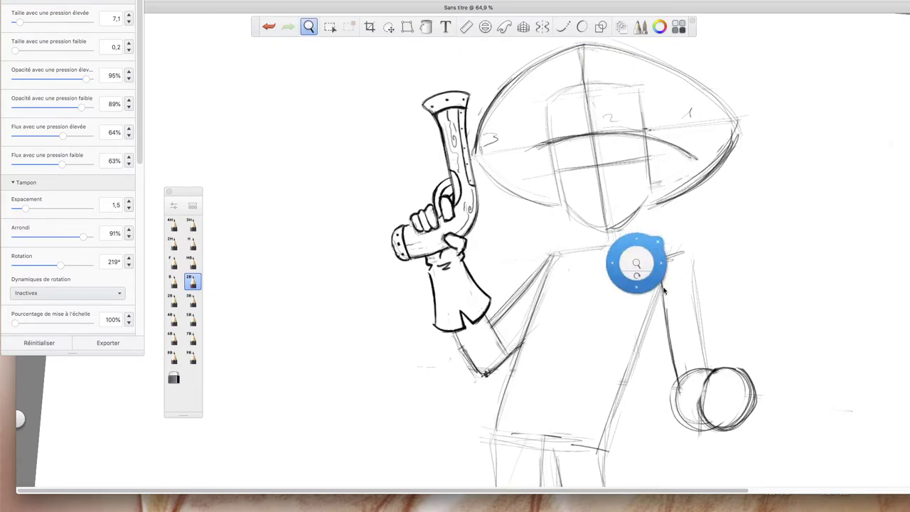
left_click_drag(677, 390, 677, 301)
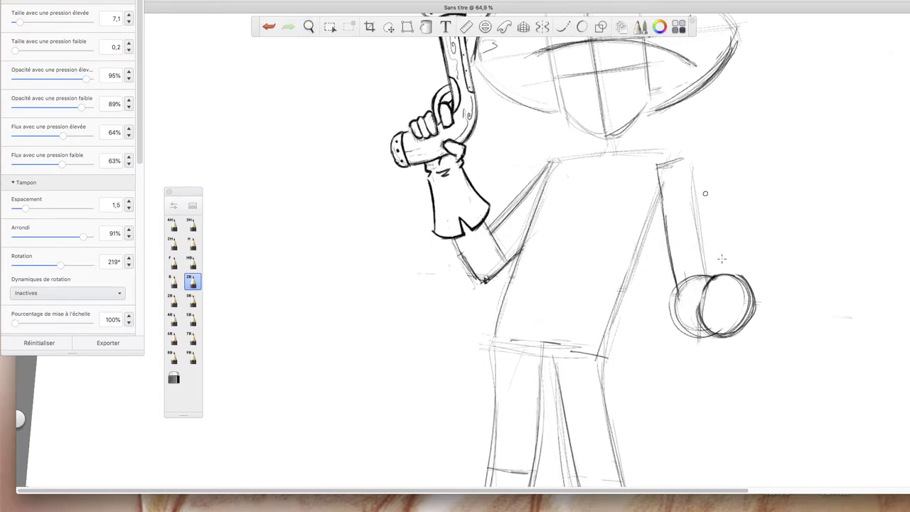
key("space")
left_click_drag(741, 379, 682, 382)
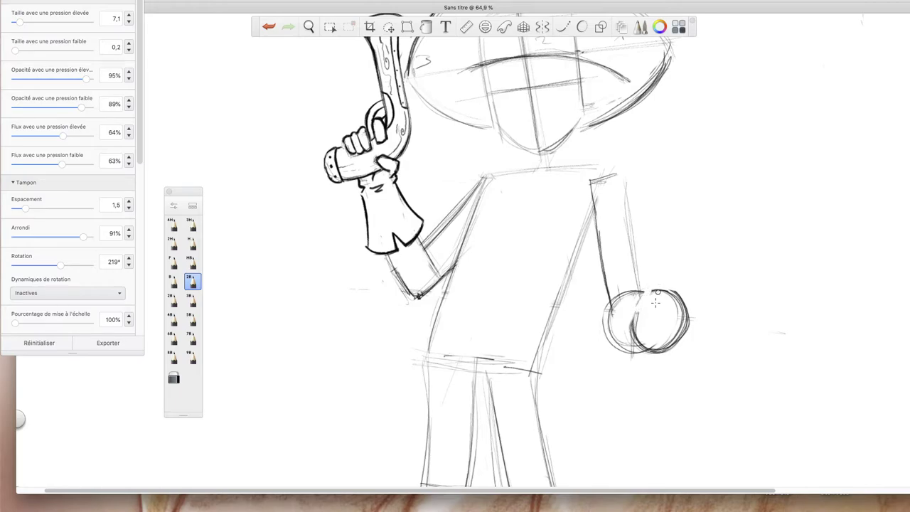
left_click_drag(649, 297, 637, 316)
mouse_move(638, 297)
left_mouse_down()
mouse_move(647, 321)
mouse_move(658, 286)
mouse_move(652, 312)
mouse_move(638, 311)
left_mouse_up()
mouse_move(648, 305)
left_mouse_down()
mouse_move(631, 352)
mouse_move(665, 358)
mouse_move(688, 325)
mouse_move(693, 290)
mouse_move(656, 288)
left_mouse_up()
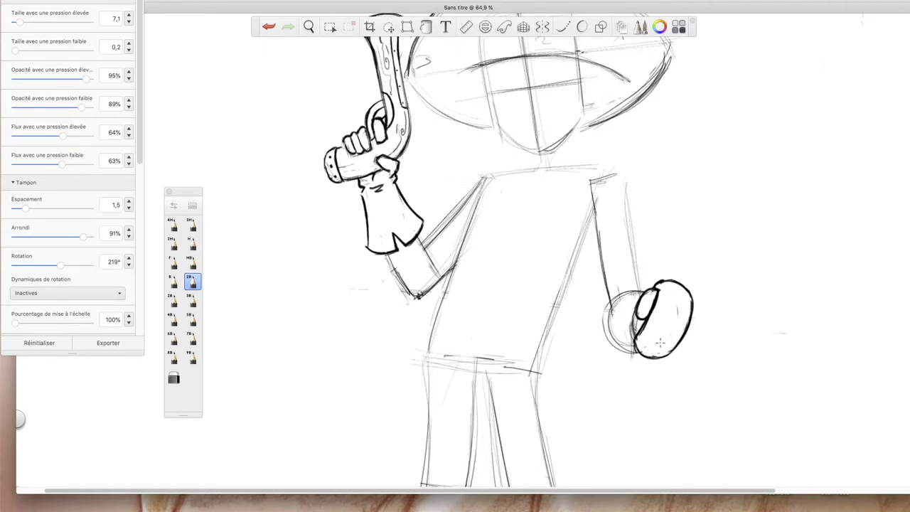
left_click(270, 27)
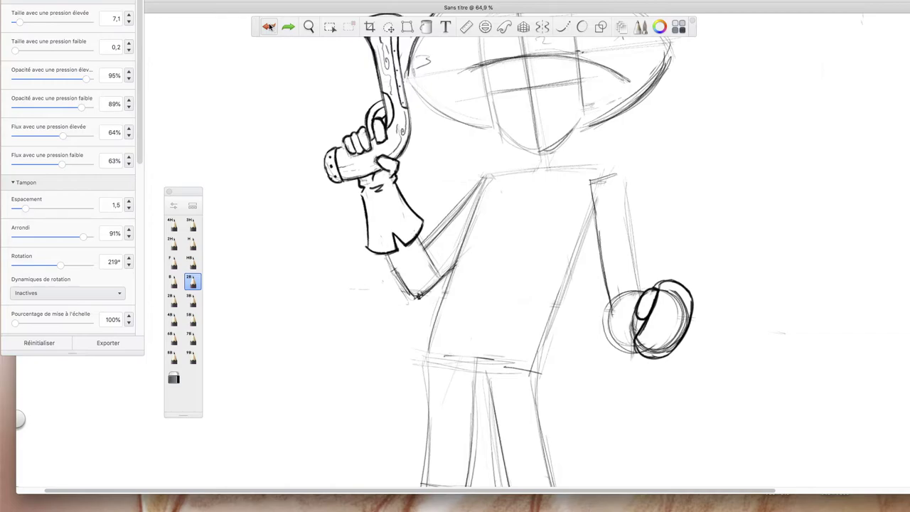
mouse_move(663, 279)
left_mouse_down()
mouse_move(688, 313)
mouse_move(641, 356)
mouse_move(638, 319)
mouse_move(647, 360)
mouse_move(675, 347)
left_mouse_up()
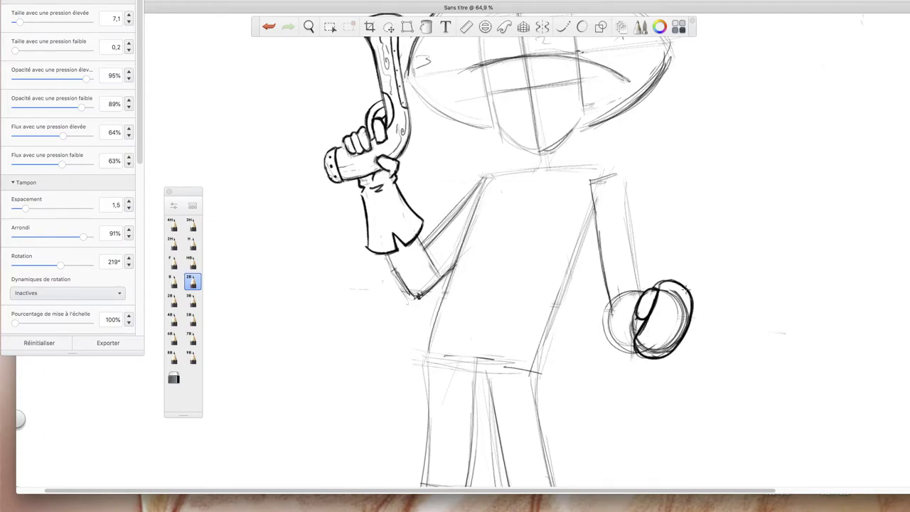
left_click_drag(666, 278, 652, 287)
Erase the rough circle lines inside the oval hand guard and restore its outline with the 2B pencil.
key("space")
mouse_move(668, 266)
left_mouse_down()
mouse_move(684, 253)
mouse_move(713, 257)
mouse_move(704, 232)
left_mouse_up()
mouse_move(648, 270)
left_mouse_down()
mouse_move(665, 257)
mouse_move(614, 359)
mouse_move(629, 391)
mouse_move(706, 332)
left_mouse_up()
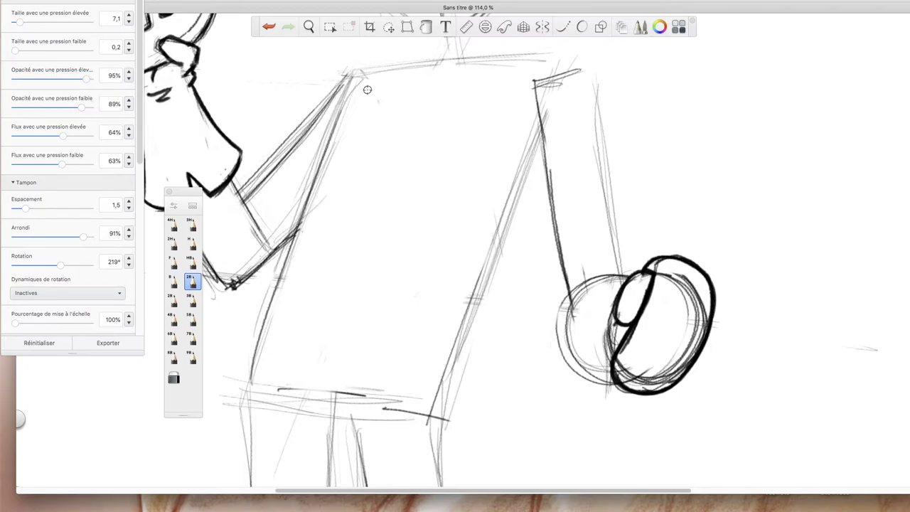
left_click(174, 377)
mouse_move(658, 265)
left_mouse_down()
mouse_move(691, 283)
mouse_move(703, 309)
mouse_move(679, 367)
mouse_move(695, 336)
mouse_move(685, 327)
mouse_move(661, 370)
mouse_move(634, 380)
mouse_move(621, 364)
mouse_move(671, 367)
left_mouse_up()
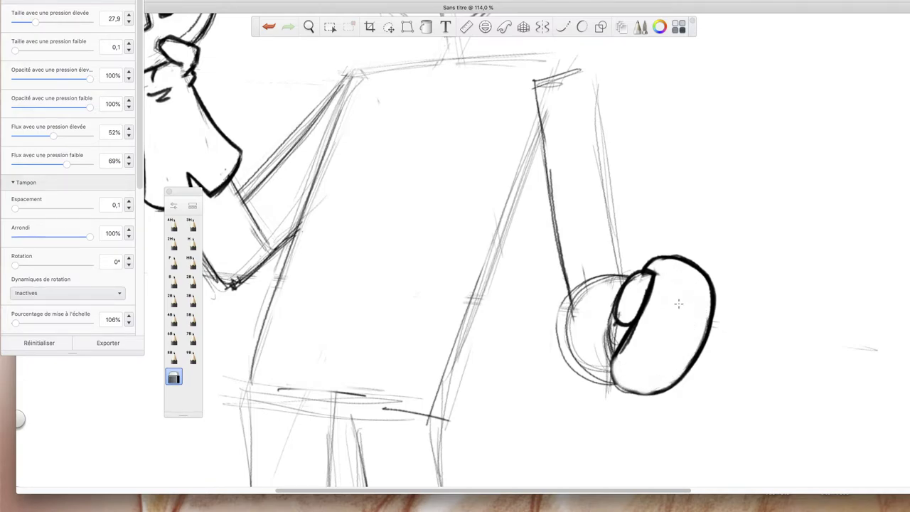
left_click(192, 282)
mouse_move(627, 331)
left_mouse_down()
mouse_move(614, 381)
mouse_move(610, 364)
mouse_move(615, 390)
mouse_move(670, 387)
mouse_move(644, 396)
left_mouse_up()
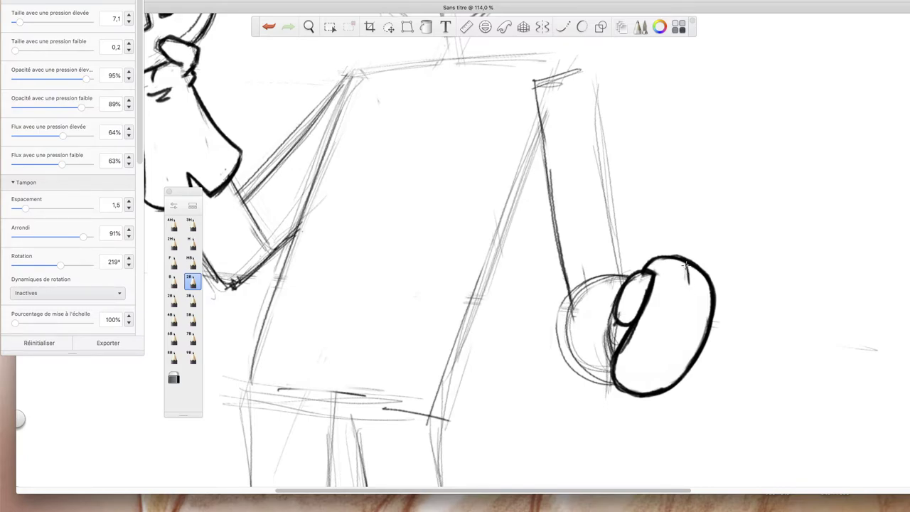
Sketch light guide lines for the sword blade's angle and width across the top of the hand guard.
mouse_move(708, 212)
left_mouse_down()
mouse_move(693, 250)
mouse_move(706, 296)
mouse_move(724, 283)
left_mouse_up()
left_click_drag(655, 243, 649, 263)
left_click_drag(731, 270, 714, 301)
left_click_drag(705, 268, 735, 283)
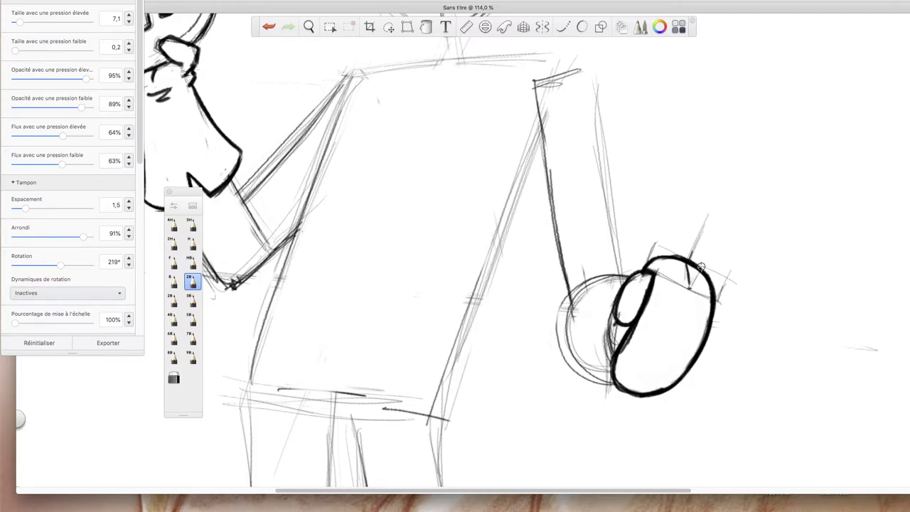
left_click_drag(687, 258, 689, 287)
Straighten the tilted canvas and examine the whole figure and the reference sketches of the pistol, hat and belt.
key("space")
left_click_drag(713, 254, 591, 378)
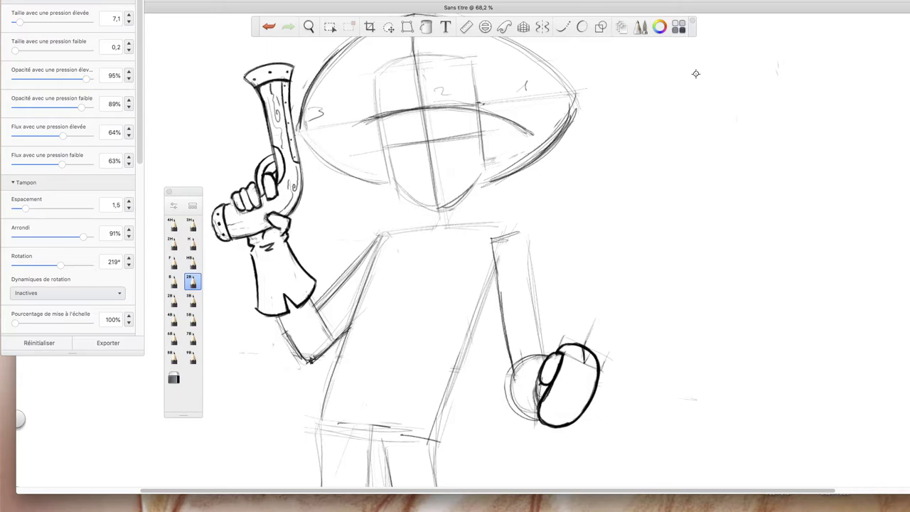
key("space")
left_click_drag(652, 139, 639, 221)
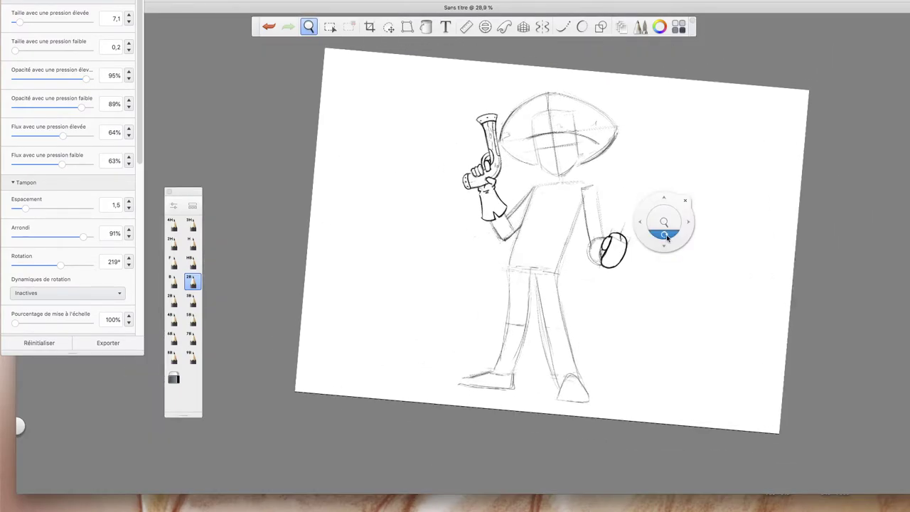
key("space")
left_click_drag(668, 253, 670, 241)
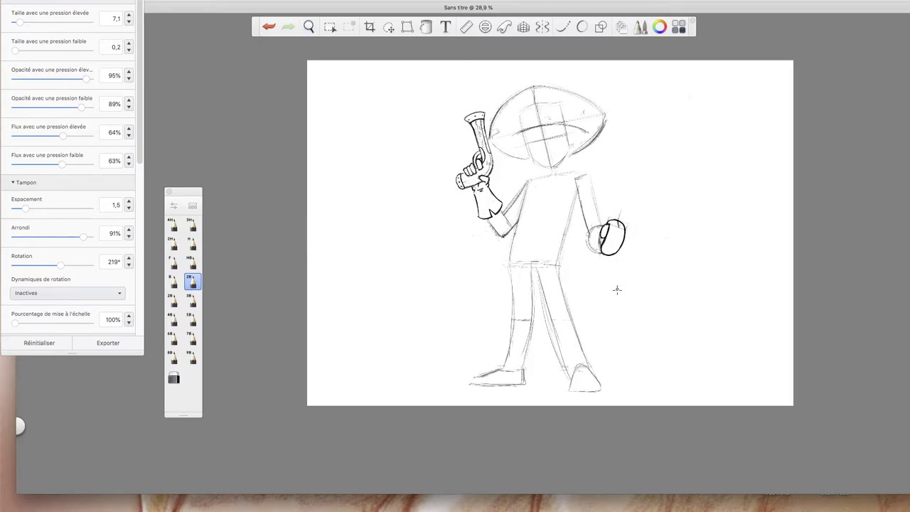
key("space")
left_click_drag(678, 145, 730, 74)
left_click_drag(698, 223, 696, 283)
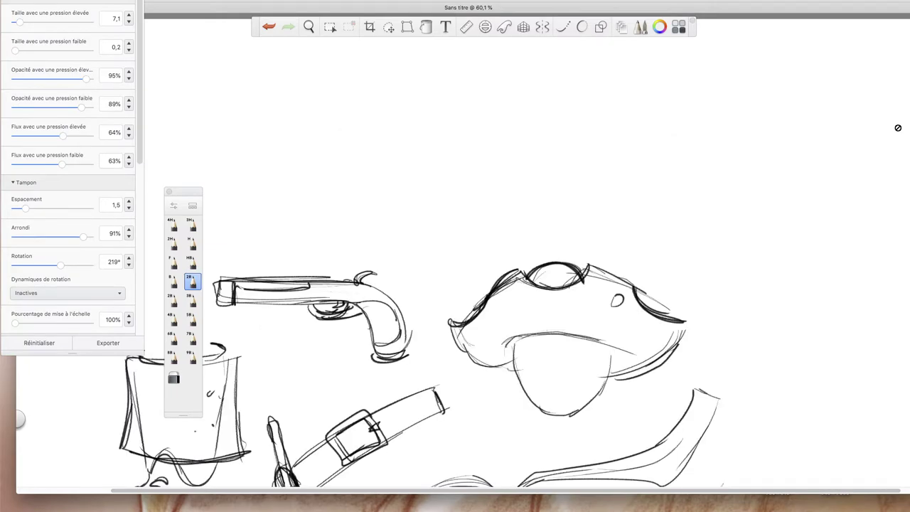
key("z")
left_click_drag(758, 254, 766, 223)
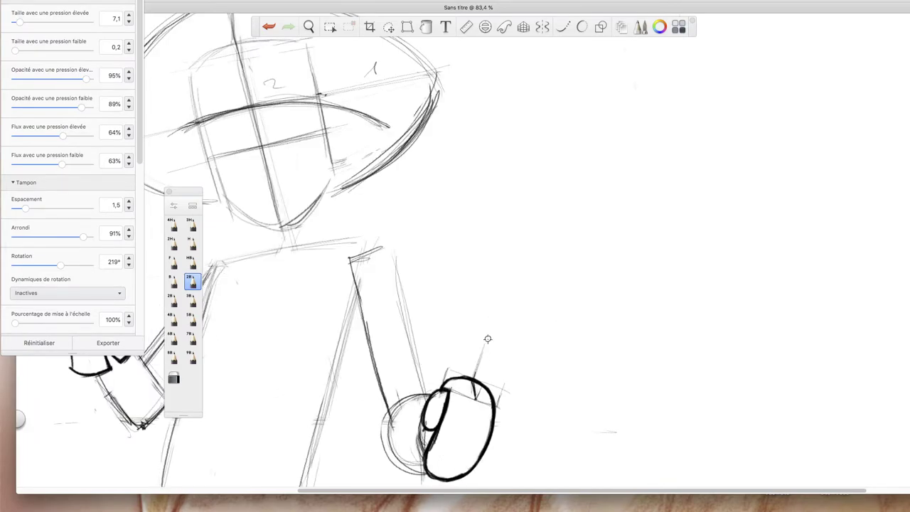
Draw a long pointed sword blade rising from the hand guard, with a notched edge, a central ridge line and hatched shading.
mouse_move(470, 377)
left_mouse_down()
mouse_move(480, 348)
mouse_move(470, 378)
mouse_move(567, 108)
left_mouse_up()
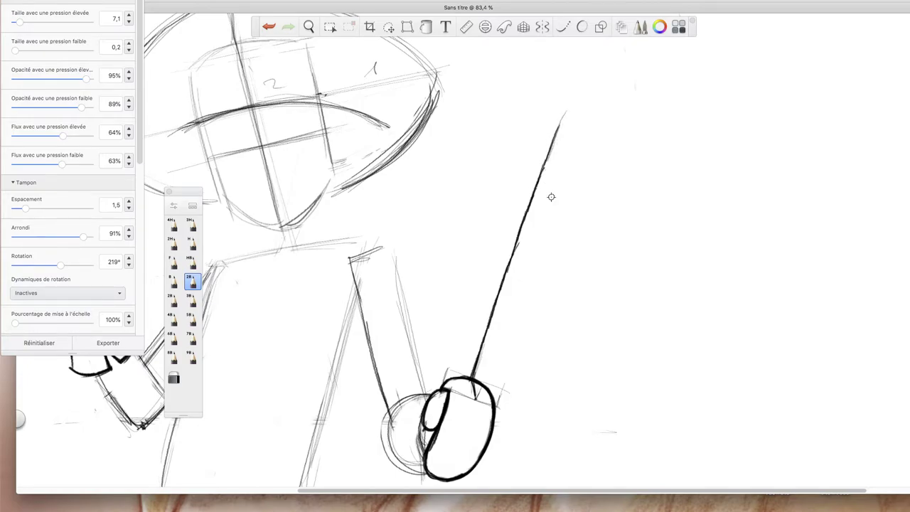
left_click_drag(474, 396, 507, 345)
mouse_move(487, 381)
left_mouse_down()
mouse_move(515, 331)
mouse_move(566, 111)
left_mouse_up()
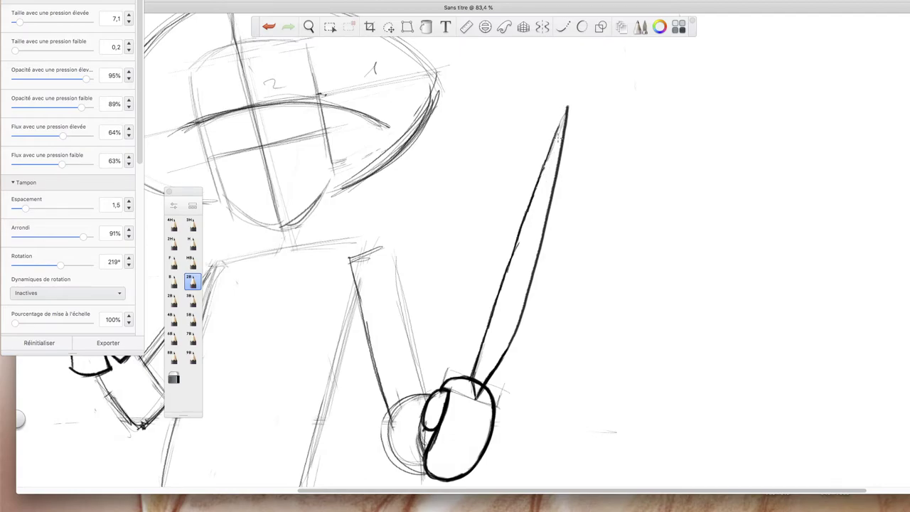
mouse_move(558, 139)
left_mouse_down()
mouse_move(562, 129)
mouse_move(521, 270)
mouse_move(472, 385)
left_mouse_up()
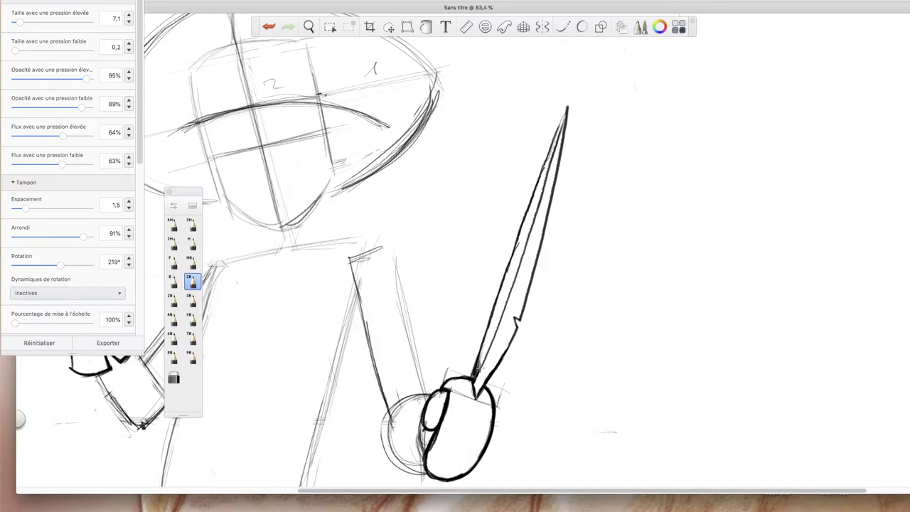
mouse_move(483, 352)
left_mouse_down()
mouse_move(494, 309)
mouse_move(499, 315)
mouse_move(516, 251)
left_mouse_up()
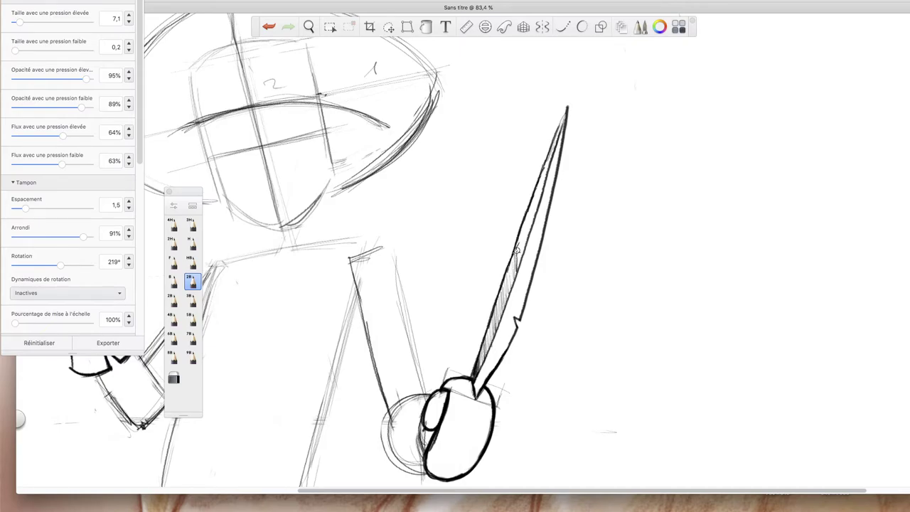
left_click_drag(526, 210, 503, 280)
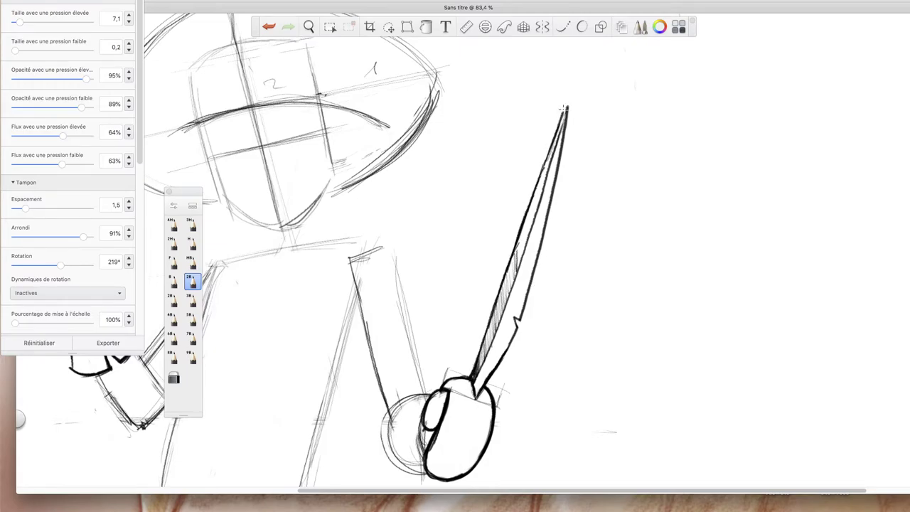
Add inner highlight lines and a jagged scratch to the sword's hand guard, and draw the finger edge behind it.
key("space")
left_click_drag(615, 213, 588, 285)
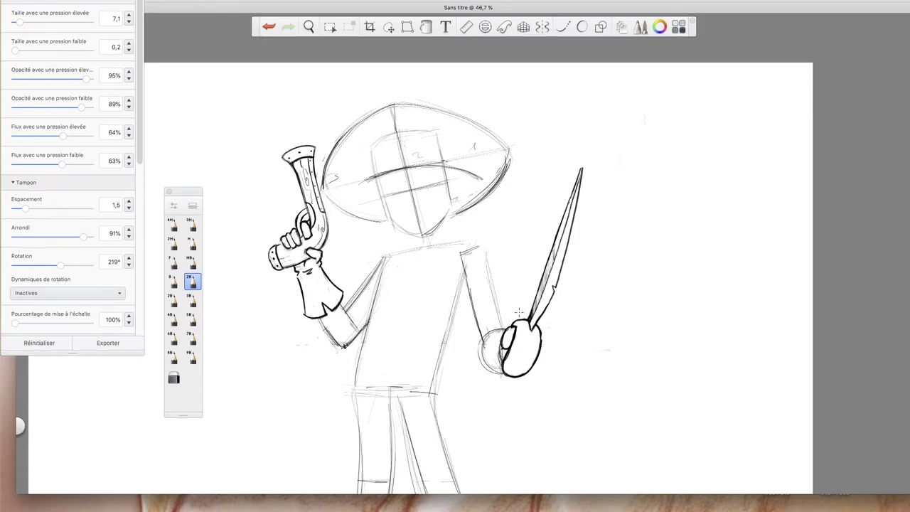
key("space")
left_click_drag(515, 375, 574, 317)
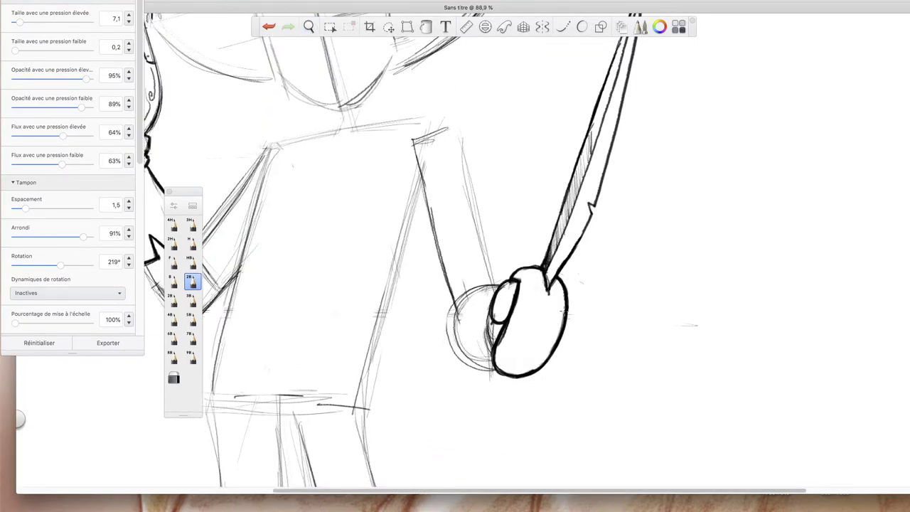
mouse_move(558, 291)
left_mouse_down()
mouse_move(549, 348)
mouse_move(535, 364)
mouse_move(532, 350)
mouse_move(520, 357)
mouse_move(518, 378)
mouse_move(524, 365)
mouse_move(500, 360)
left_mouse_up()
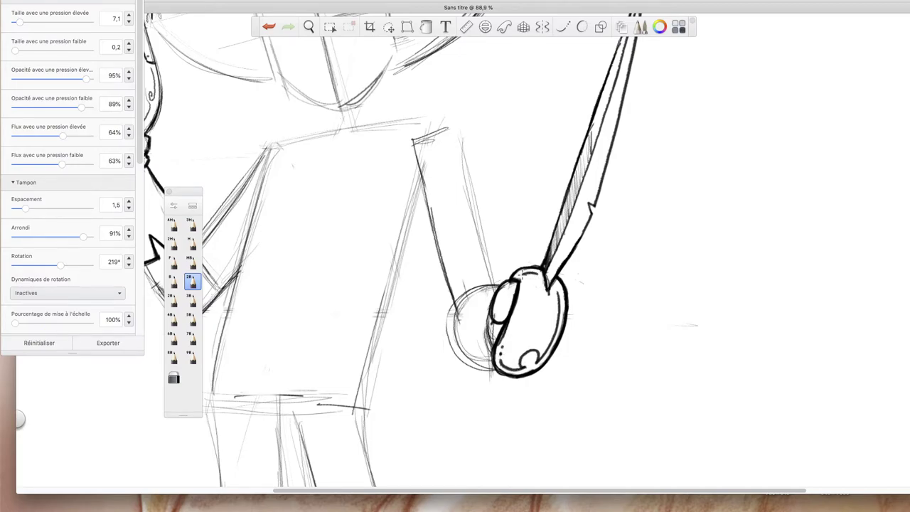
left_click_drag(523, 293, 520, 320)
left_click_drag(491, 322, 494, 349)
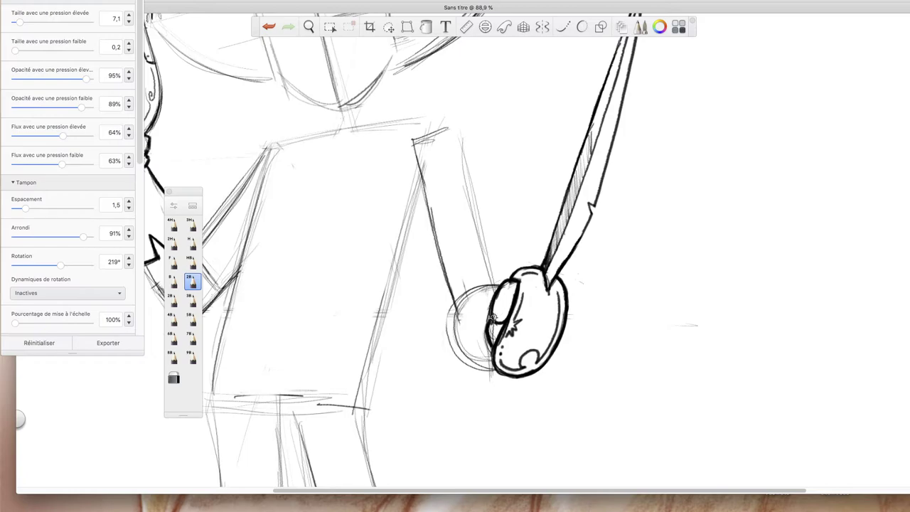
Outline the rounded glove cuff behind the sword guard with a V-shaped notch, clear its sketch lines and add small stitch marks.
mouse_move(496, 281)
left_mouse_down()
mouse_move(465, 292)
mouse_move(496, 282)
mouse_move(475, 311)
mouse_move(499, 280)
left_mouse_up()
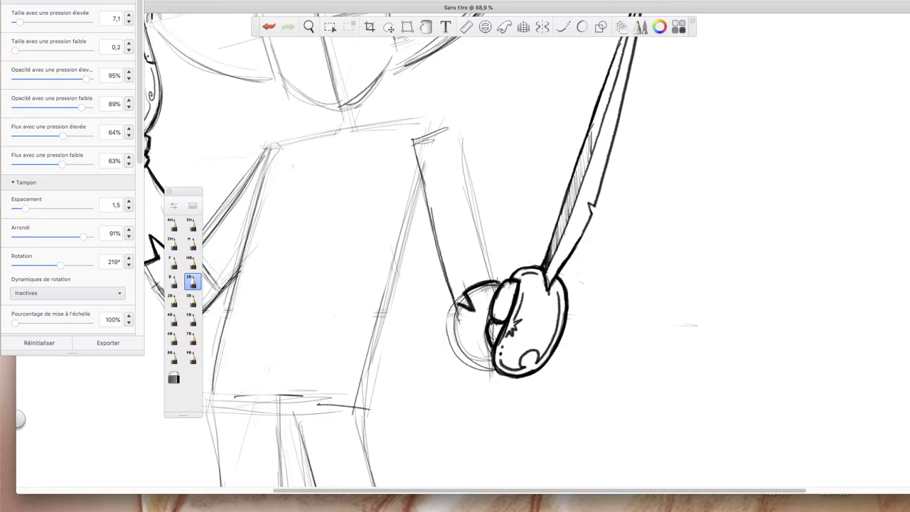
mouse_move(451, 325)
left_mouse_down()
mouse_move(455, 303)
mouse_move(451, 327)
left_mouse_up()
key("ctrl+z")
mouse_move(453, 306)
left_mouse_down()
mouse_move(457, 353)
mouse_move(491, 365)
left_mouse_up()
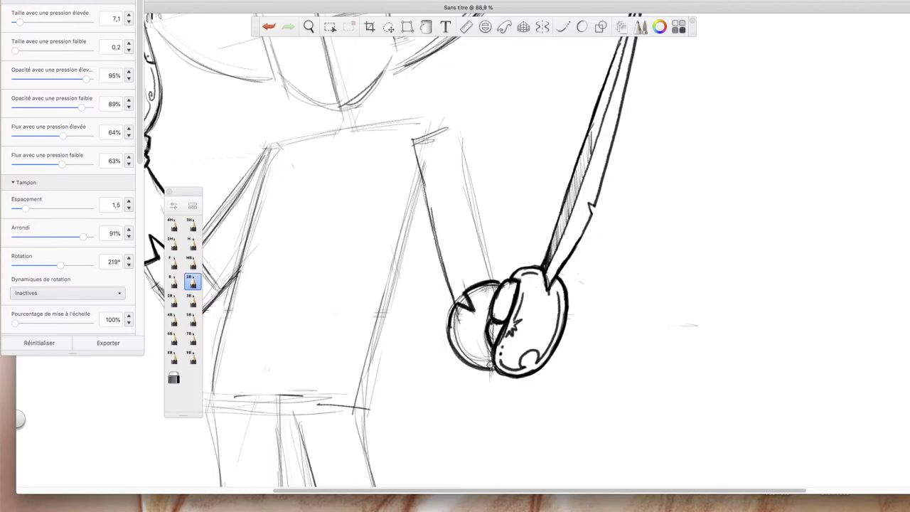
mouse_move(461, 325)
left_mouse_down()
mouse_move(457, 318)
mouse_move(461, 343)
mouse_move(488, 360)
left_mouse_up()
left_click_drag(488, 291, 472, 287)
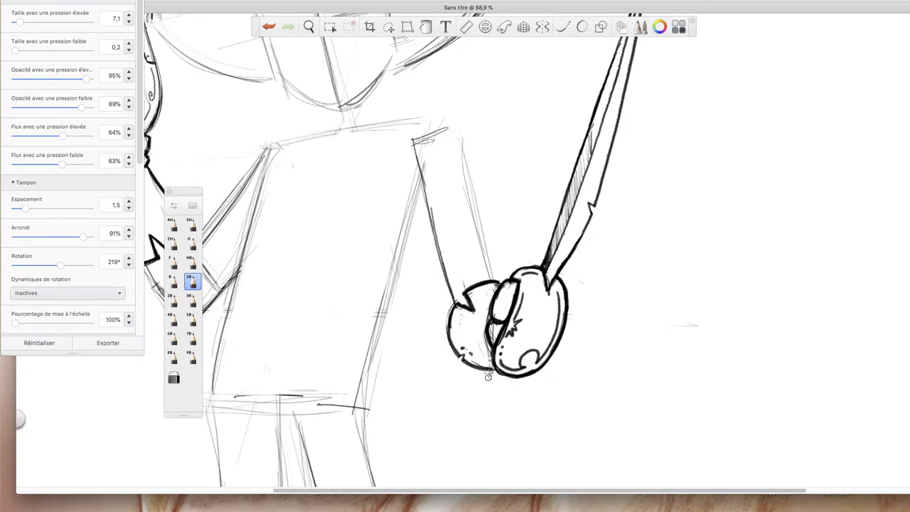
Reshape the lower corners of the raised glove's cuff and add stitch dots and a wavy crease along its side.
key("space")
left_click_drag(475, 400, 723, 389)
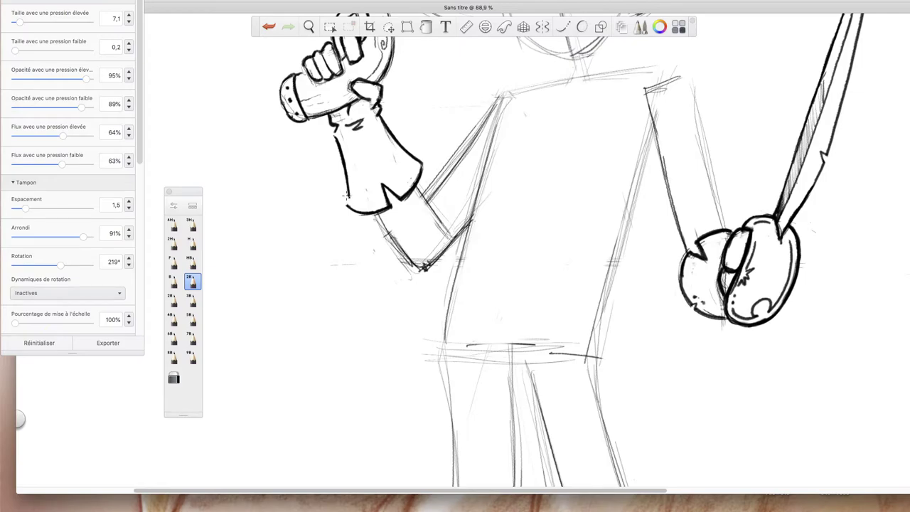
left_click_drag(351, 208, 375, 200)
key("space")
mouse_move(674, 336)
left_mouse_down()
mouse_move(653, 374)
mouse_move(696, 386)
mouse_move(619, 420)
left_mouse_up()
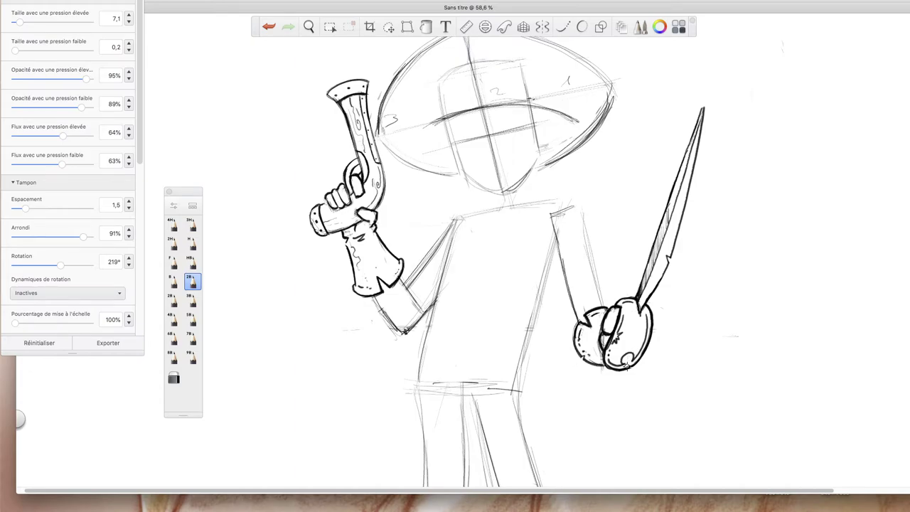
Erase the head guides and numbers inside the hat above the brim curve, and switch back to the 2B pencil.
key("space")
key("space")
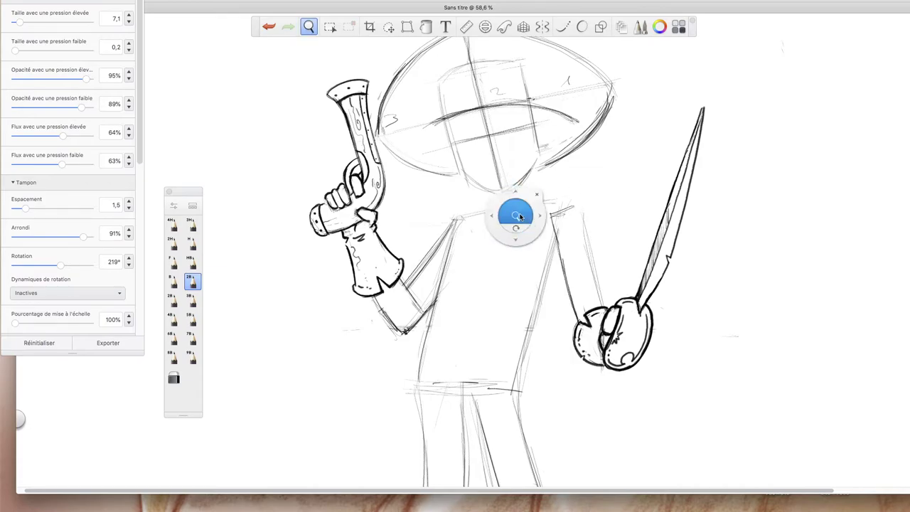
left_click_drag(522, 219, 633, 300)
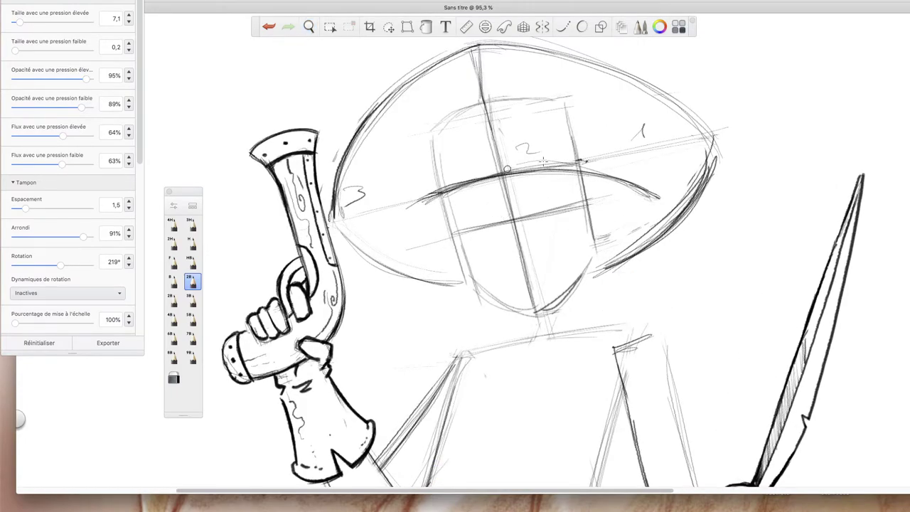
left_click(173, 377)
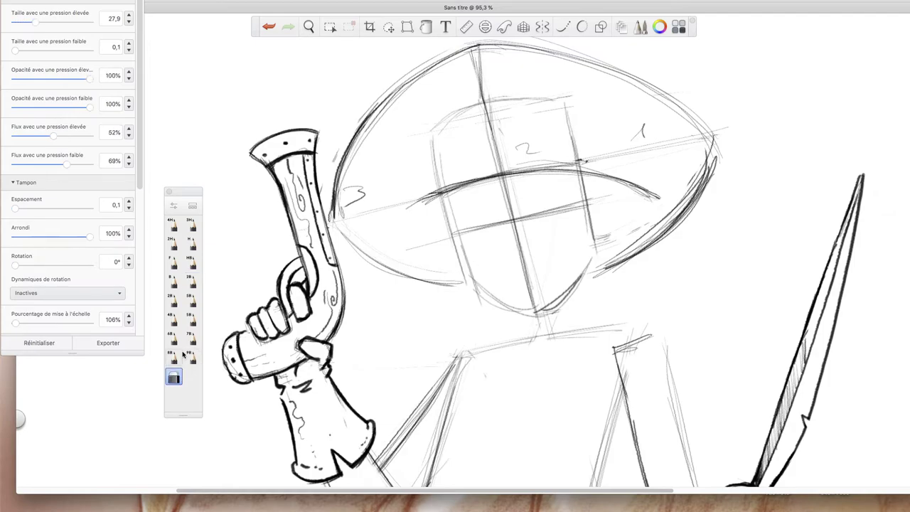
key("space")
left_click_drag(496, 250, 584, 361)
left_click_drag(595, 405, 597, 375)
mouse_move(708, 440)
left_mouse_down()
mouse_move(701, 396)
mouse_move(618, 400)
mouse_move(530, 424)
mouse_move(518, 406)
left_mouse_up()
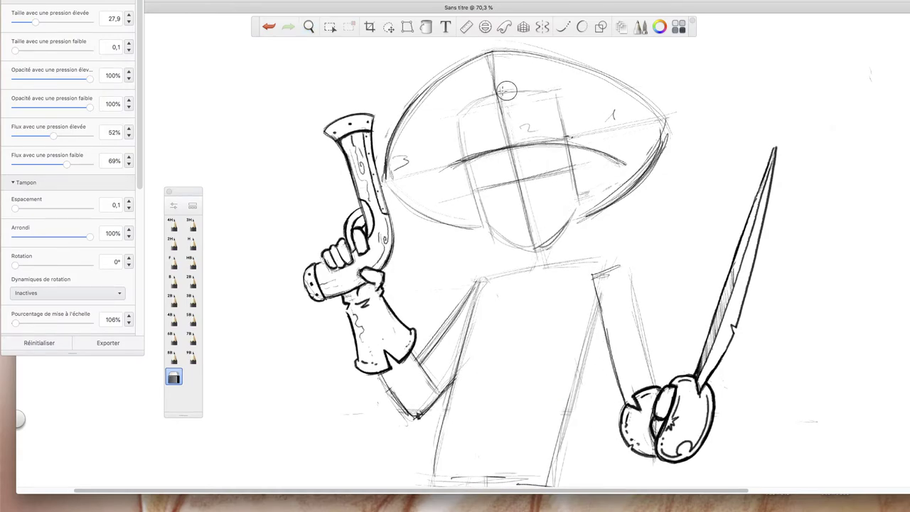
mouse_move(458, 95)
left_mouse_down()
mouse_move(444, 122)
mouse_move(541, 98)
mouse_move(571, 104)
mouse_move(525, 130)
mouse_move(530, 137)
mouse_move(460, 155)
mouse_move(415, 118)
mouse_move(471, 70)
mouse_move(424, 131)
mouse_move(542, 44)
mouse_move(467, 49)
mouse_move(595, 60)
left_mouse_up()
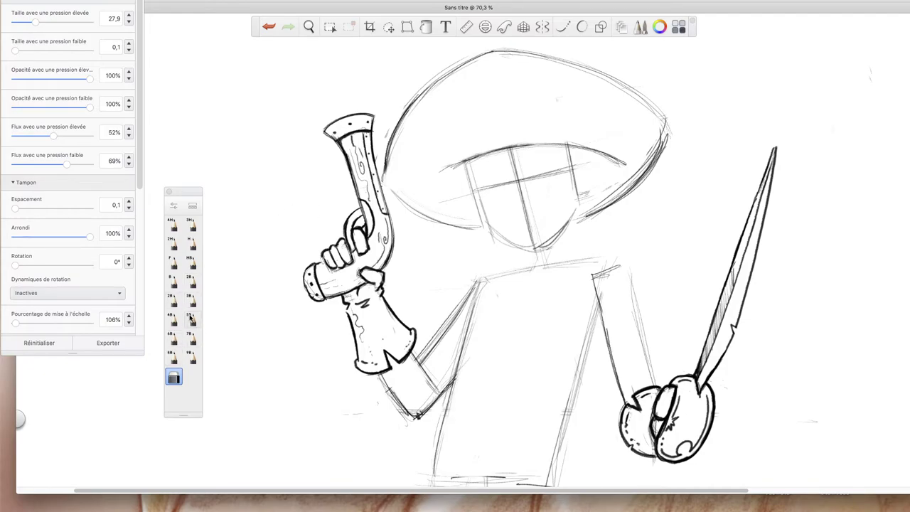
left_click(192, 278)
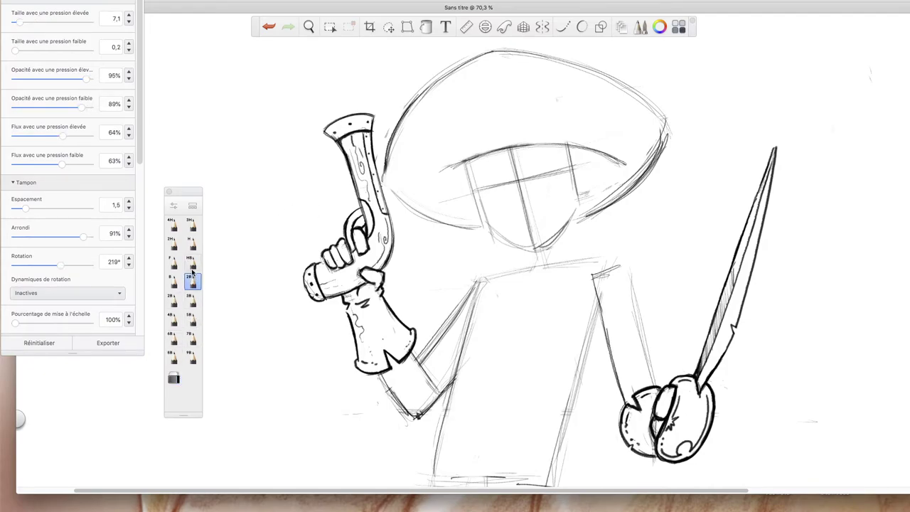
Ink a rounded notch into the top of the hat, erase the sketch lines crossing it and hatch an oval inside.
mouse_move(470, 73)
left_mouse_down()
mouse_move(529, 68)
mouse_move(517, 52)
mouse_move(516, 88)
mouse_move(470, 63)
mouse_move(523, 57)
mouse_move(475, 77)
mouse_move(489, 52)
mouse_move(479, 85)
mouse_move(517, 81)
mouse_move(520, 60)
mouse_move(469, 65)
mouse_move(474, 83)
mouse_move(521, 75)
mouse_move(521, 51)
mouse_move(498, 87)
mouse_move(515, 48)
left_mouse_up()
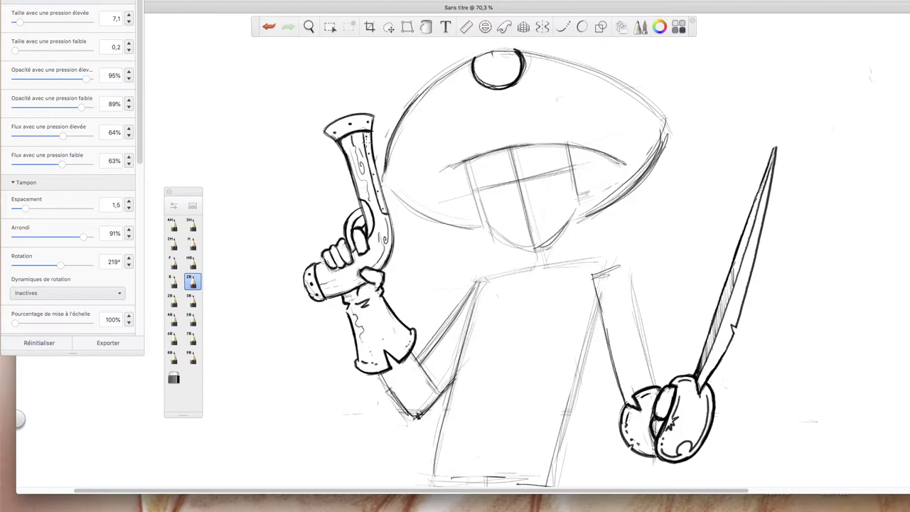
left_click(174, 377)
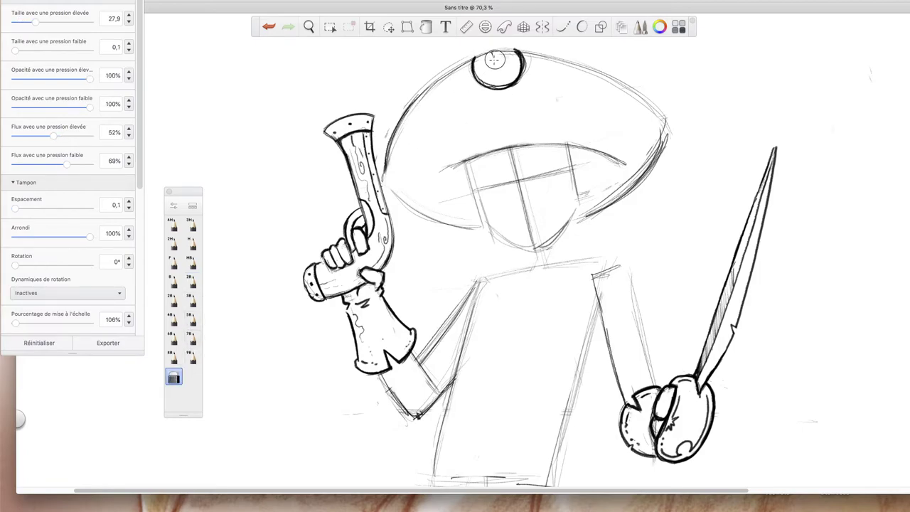
left_click_drag(484, 62, 516, 53)
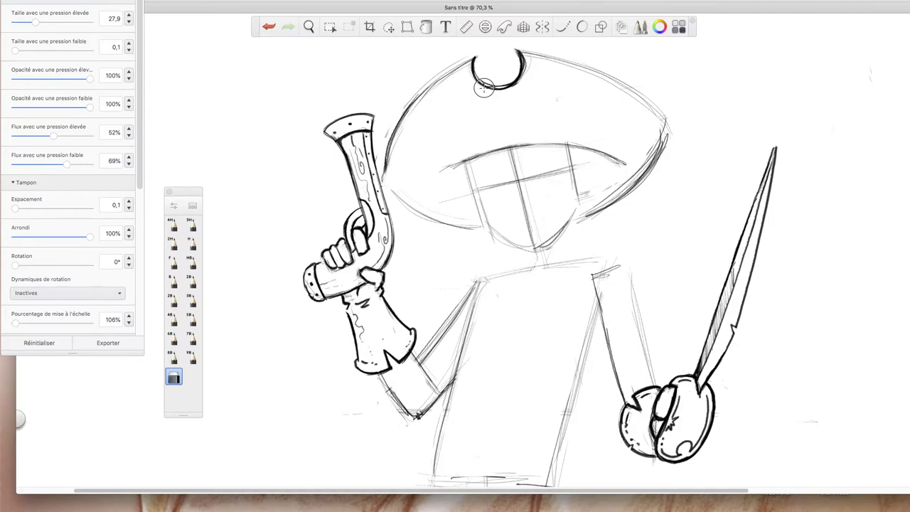
key("space")
left_click_drag(535, 291, 540, 304)
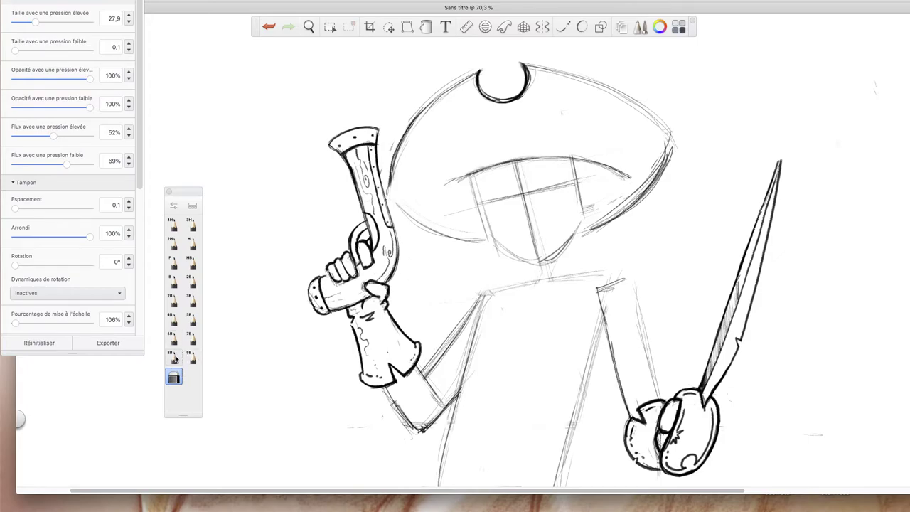
left_click(191, 283)
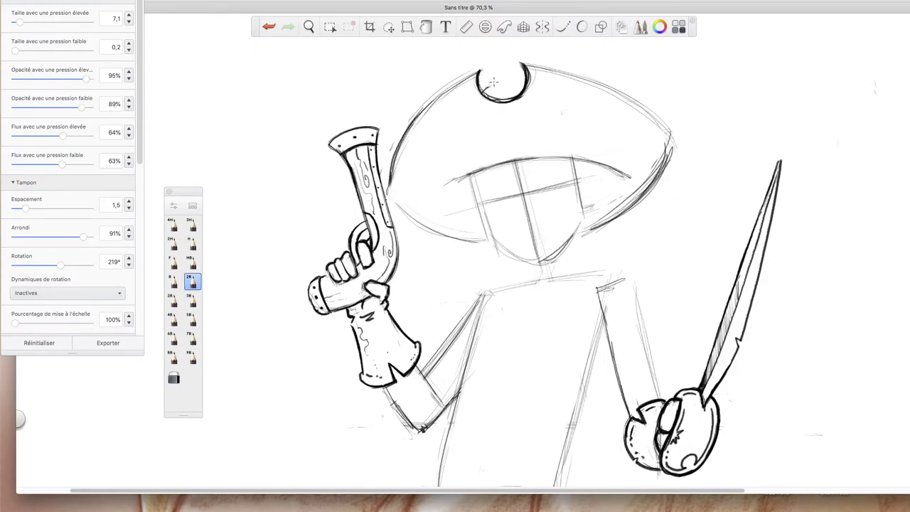
mouse_move(498, 80)
left_mouse_down()
mouse_move(527, 89)
mouse_move(490, 85)
mouse_move(502, 108)
left_mouse_up()
Ink the hat's upper contour from small peaks beside the notch down to both outer corners, and clear the sketch lines outside it.
left_click_drag(477, 69, 449, 81)
left_click_drag(529, 64, 548, 62)
mouse_move(449, 86)
left_mouse_down()
mouse_move(397, 162)
mouse_move(389, 199)
mouse_move(407, 136)
mouse_move(446, 96)
mouse_move(395, 158)
left_mouse_up()
left_click_drag(549, 65, 675, 134)
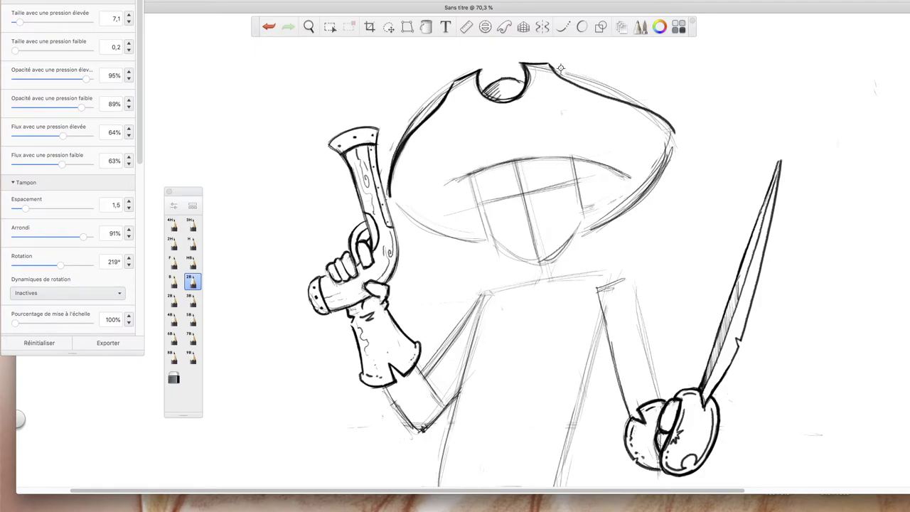
mouse_move(441, 100)
left_mouse_down()
mouse_move(399, 133)
mouse_move(385, 160)
left_mouse_up()
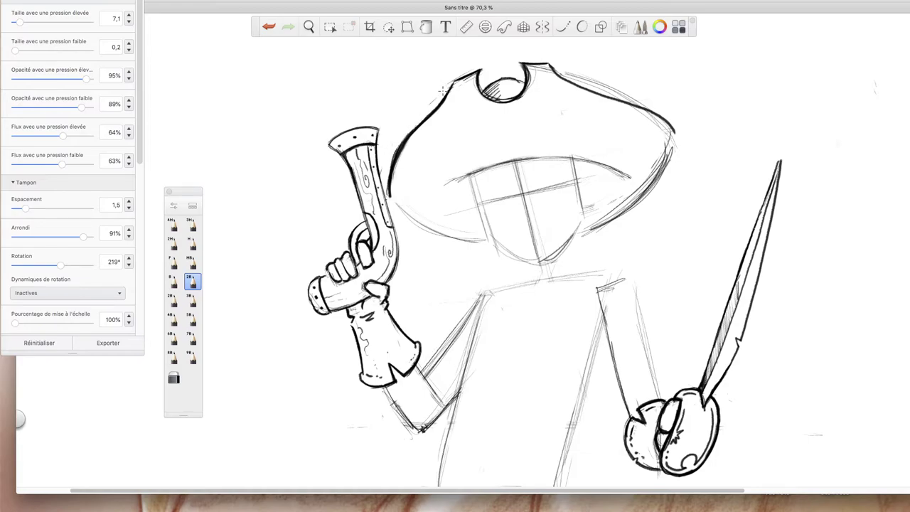
left_click_drag(565, 70, 634, 101)
left_click_drag(523, 66, 527, 80)
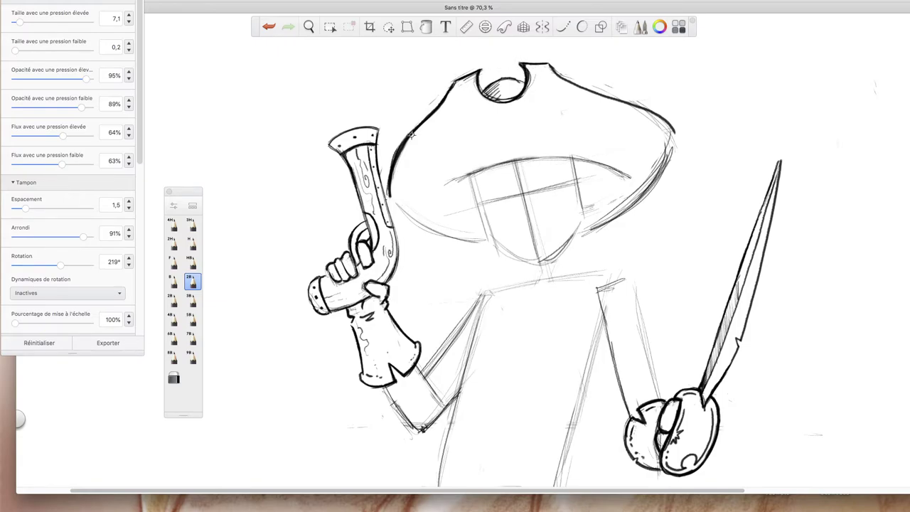
Clean up the hat's pistol-side edge and inner brim curve, and ink the brim's lower outline on both sides.
left_click_drag(408, 148, 388, 195)
left_click_drag(442, 185, 496, 165)
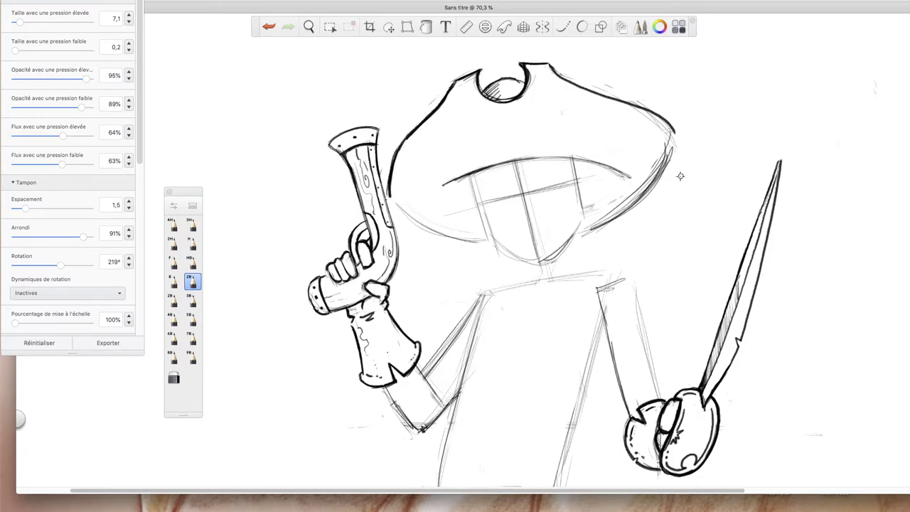
mouse_move(674, 132)
left_mouse_down()
mouse_move(638, 200)
mouse_move(606, 215)
left_mouse_up()
left_click_drag(395, 201, 462, 240)
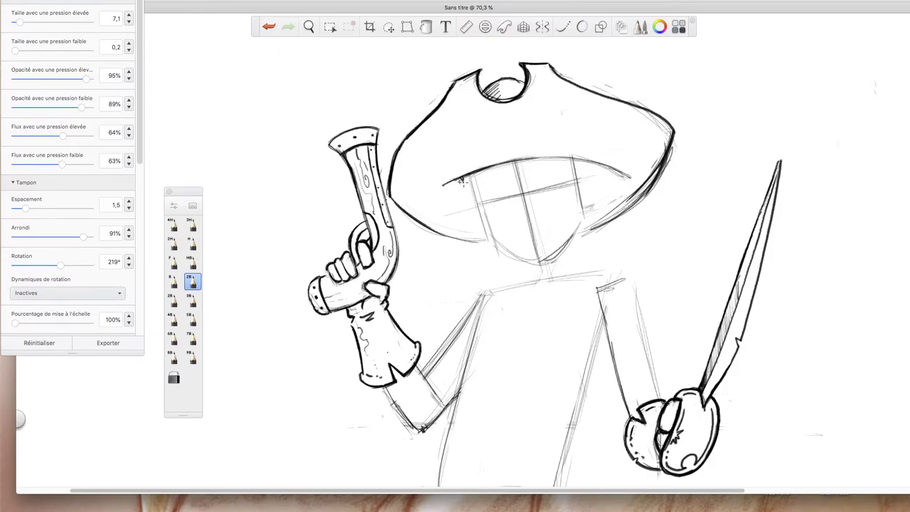
Ink the bandana edge across the forehead under the brim and a long wavy ribbon with a torn end flowing above the sword.
mouse_move(490, 174)
left_mouse_down()
mouse_move(466, 182)
mouse_move(534, 166)
mouse_move(491, 175)
left_mouse_up()
left_click_drag(496, 176, 580, 164)
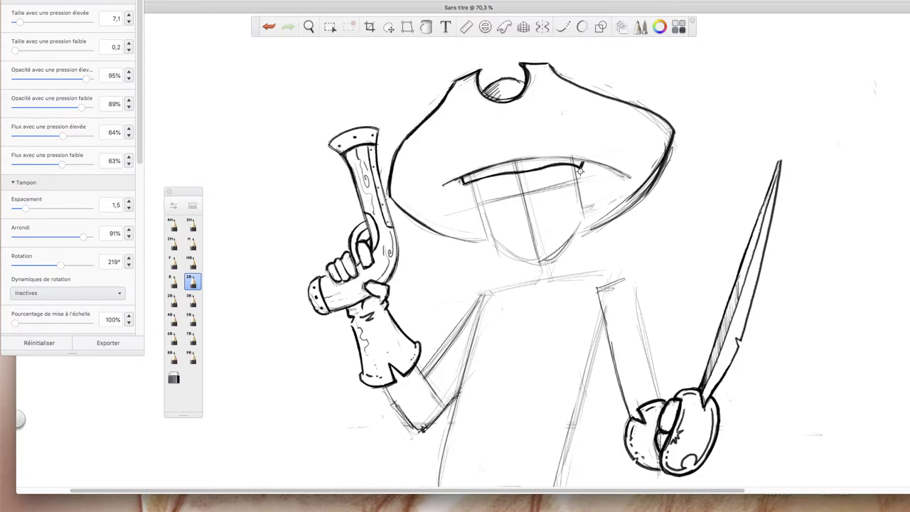
mouse_move(583, 168)
left_mouse_down()
mouse_move(624, 202)
mouse_move(672, 208)
mouse_move(716, 185)
mouse_move(741, 149)
mouse_move(790, 125)
mouse_move(811, 126)
left_mouse_up()
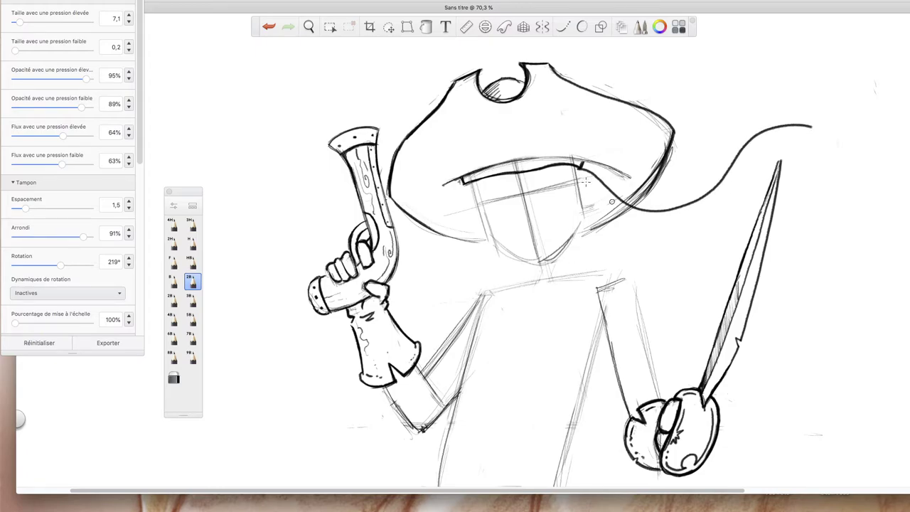
mouse_move(580, 167)
left_mouse_down()
mouse_move(639, 231)
mouse_move(692, 220)
mouse_move(719, 192)
mouse_move(763, 108)
mouse_move(806, 97)
mouse_move(814, 102)
mouse_move(808, 114)
left_mouse_up()
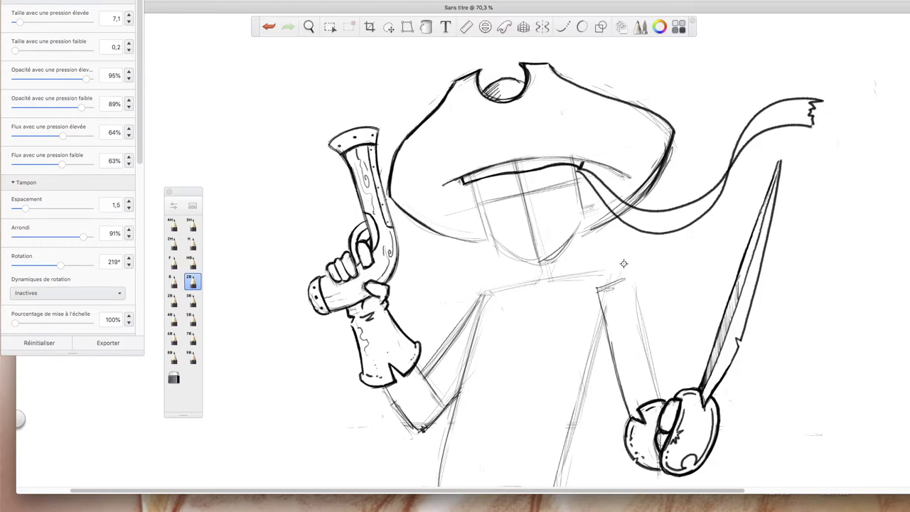
Add a short folded bandana flap beside the face and a second wavy ribbon rising behind the hat to a notched end.
left_click_drag(578, 168, 615, 241)
mouse_move(605, 210)
left_mouse_down()
mouse_move(635, 245)
mouse_move(625, 246)
mouse_move(654, 233)
mouse_move(722, 90)
mouse_move(755, 78)
left_mouse_up()
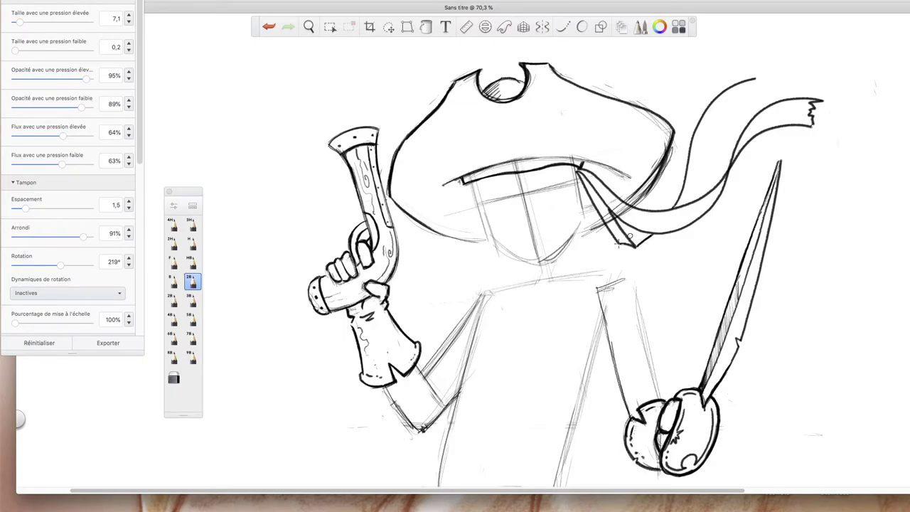
mouse_move(652, 212)
left_mouse_down()
mouse_move(705, 74)
mouse_move(723, 63)
mouse_move(716, 81)
mouse_move(751, 77)
left_mouse_up()
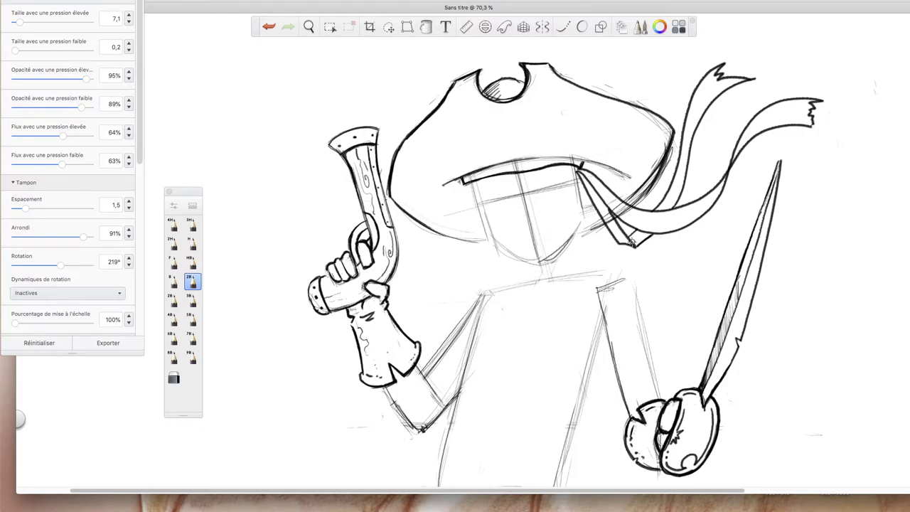
Hatch shadows on the bandana flap, the start of both ribbons and the underside of the brim beside the knot.
mouse_move(628, 239)
left_mouse_down()
mouse_move(668, 222)
mouse_move(680, 197)
left_mouse_up()
mouse_move(581, 179)
left_mouse_down()
mouse_move(588, 202)
mouse_move(617, 248)
left_mouse_up()
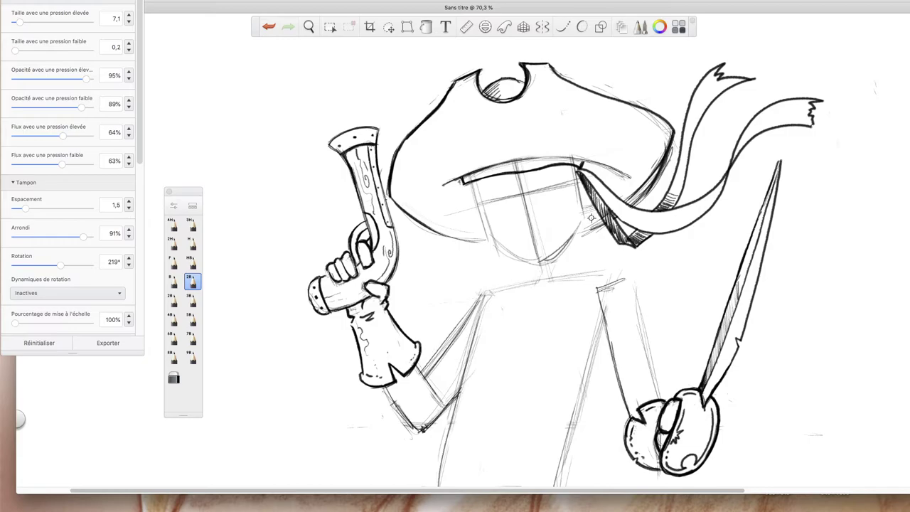
mouse_move(587, 162)
left_mouse_down()
mouse_move(620, 183)
mouse_move(626, 173)
mouse_move(634, 199)
left_mouse_up()
left_click_drag(658, 170, 626, 199)
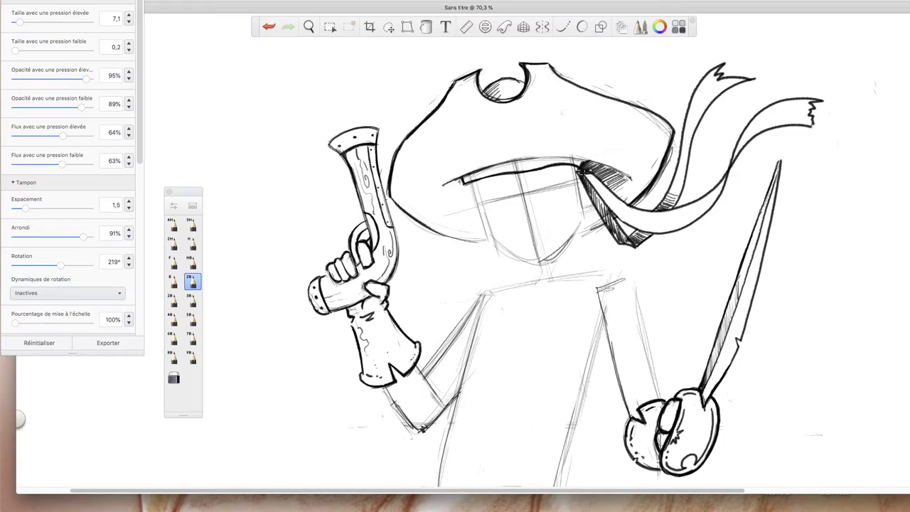
left_click_drag(590, 180, 639, 217)
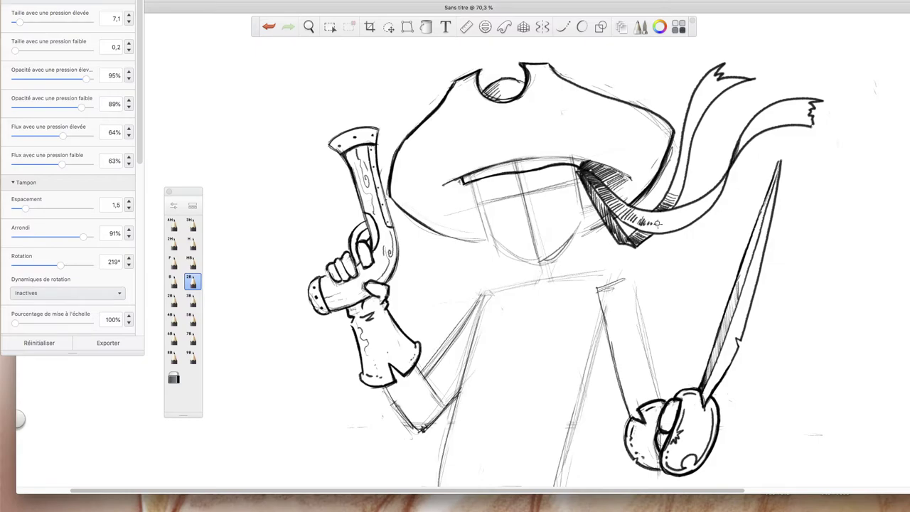
Add dots and fold hatching along the long ribbon, and fill the bandana strip under the brim solid black.
left_click_drag(662, 221, 667, 225)
mouse_move(734, 153)
left_mouse_down()
mouse_move(751, 121)
mouse_move(789, 103)
left_mouse_up()
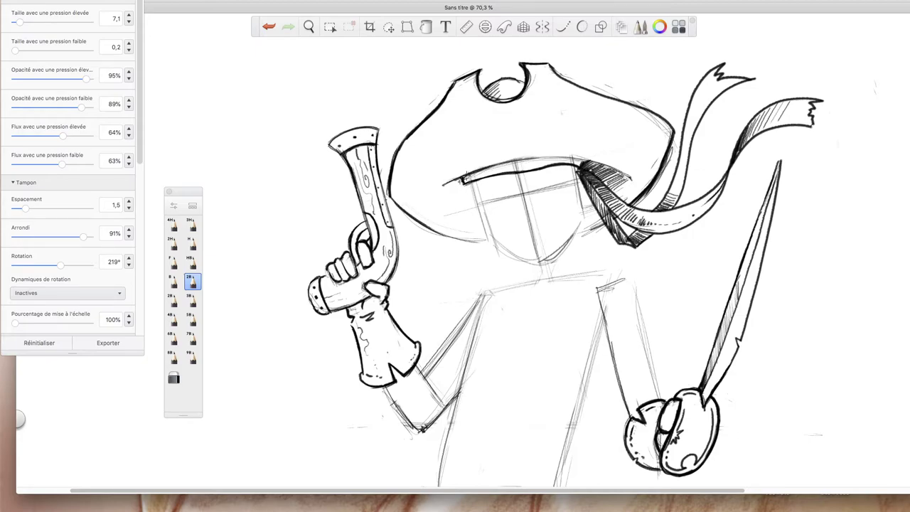
mouse_move(466, 179)
left_mouse_down()
mouse_move(580, 162)
mouse_move(518, 159)
mouse_move(552, 161)
left_mouse_up()
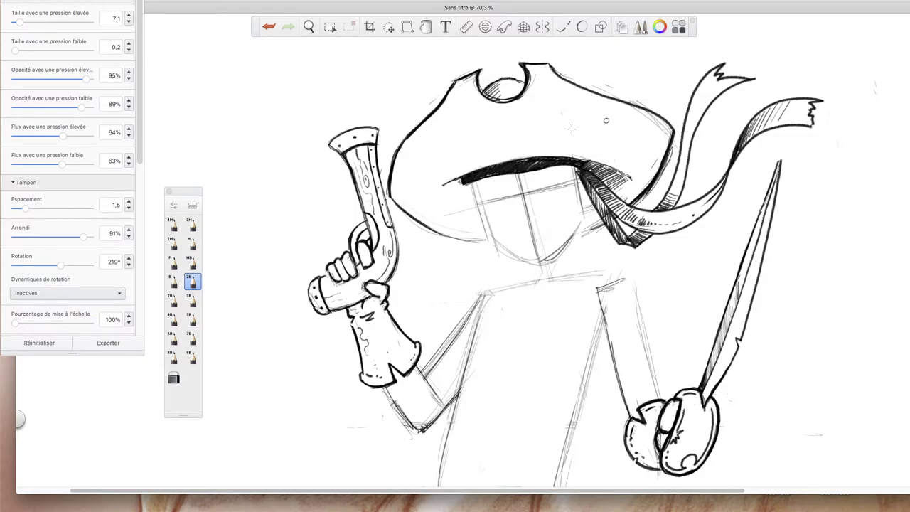
Sketch two round skull guides on the front of the hat, one on each side of the notch, with small eye sockets.
mouse_move(579, 114)
left_mouse_down()
mouse_move(568, 90)
mouse_move(545, 107)
mouse_move(565, 127)
mouse_move(584, 104)
left_mouse_up()
mouse_move(475, 128)
left_mouse_down()
mouse_move(442, 133)
mouse_move(475, 109)
mouse_move(463, 142)
mouse_move(452, 112)
mouse_move(477, 130)
mouse_move(442, 138)
mouse_move(467, 110)
left_mouse_up()
mouse_move(460, 109)
left_mouse_down()
mouse_move(476, 118)
mouse_move(449, 134)
left_mouse_up()
mouse_move(570, 112)
left_mouse_down()
mouse_move(561, 112)
mouse_move(573, 101)
left_mouse_up()
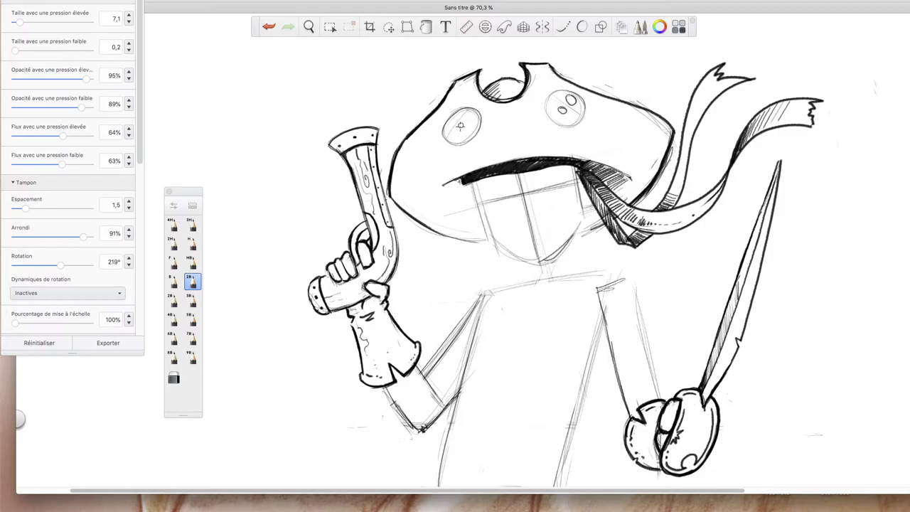
Ink both skull emblems on the hat with black eye sockets, nose holes, cracked outlines and jagged teeth.
left_click_drag(461, 122, 462, 122)
mouse_move(563, 110)
left_mouse_down()
mouse_move(569, 100)
mouse_move(573, 111)
left_mouse_up()
mouse_move(464, 127)
left_mouse_down()
mouse_move(458, 111)
mouse_move(441, 121)
mouse_move(469, 143)
mouse_move(477, 114)
mouse_move(459, 109)
mouse_move(445, 144)
mouse_move(455, 151)
mouse_move(451, 143)
left_mouse_up()
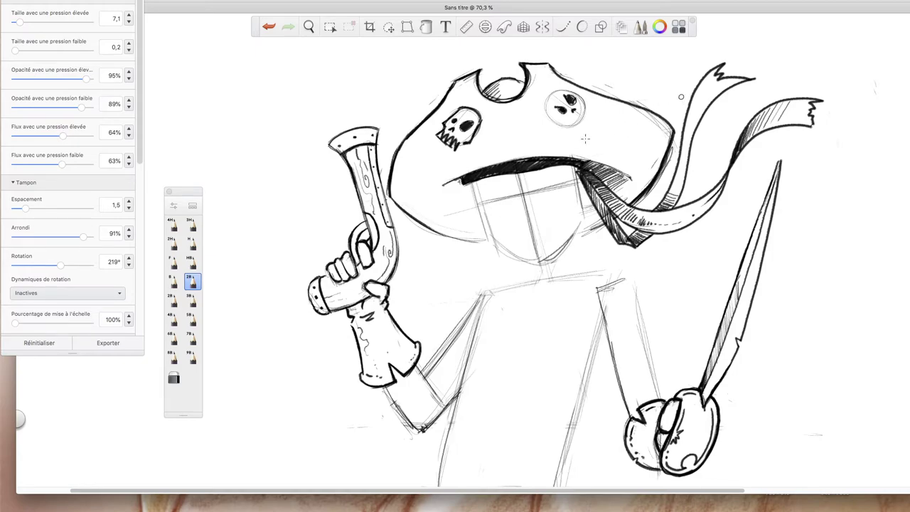
mouse_move(551, 120)
left_mouse_down()
mouse_move(547, 108)
mouse_move(560, 125)
left_mouse_up()
mouse_move(556, 86)
left_mouse_down()
mouse_move(585, 95)
mouse_move(548, 92)
mouse_move(546, 115)
mouse_move(583, 103)
mouse_move(594, 111)
mouse_move(568, 128)
mouse_move(586, 119)
mouse_move(584, 108)
mouse_move(570, 125)
left_mouse_up()
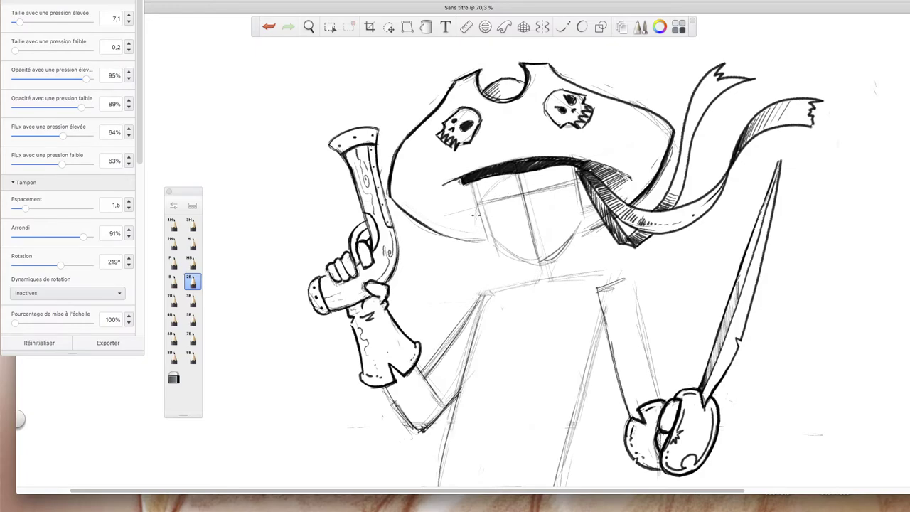
Ink a pointed curved hair lock and a small curl beside the face, and rounded outlines on both sides of the neck.
left_click_drag(478, 212, 483, 238)
mouse_move(496, 188)
left_mouse_down()
mouse_move(488, 248)
mouse_move(471, 191)
mouse_move(456, 202)
mouse_move(464, 242)
mouse_move(480, 258)
mouse_move(459, 186)
mouse_move(481, 257)
mouse_move(490, 257)
mouse_move(480, 226)
mouse_move(499, 186)
mouse_move(455, 232)
left_mouse_up()
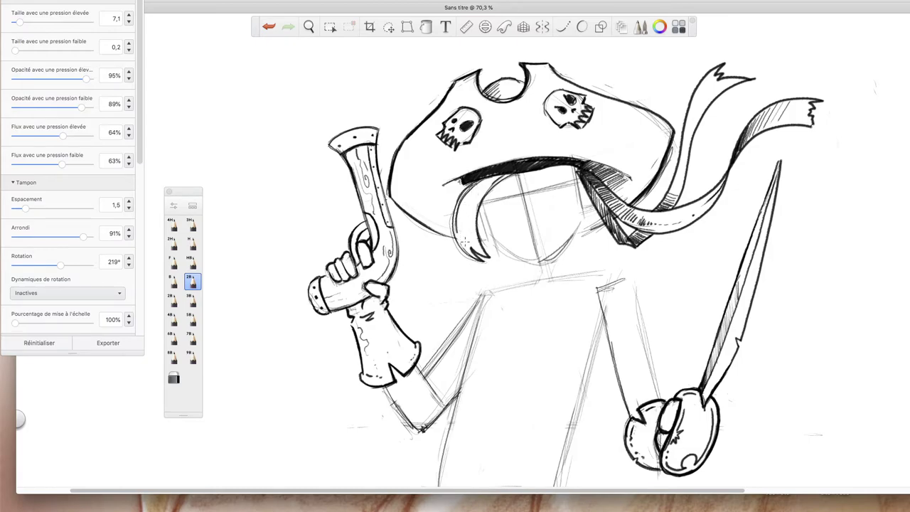
left_click_drag(518, 172, 515, 189)
mouse_move(475, 214)
left_mouse_down()
mouse_move(484, 231)
mouse_move(472, 294)
left_mouse_up()
left_click_drag(615, 244, 639, 288)
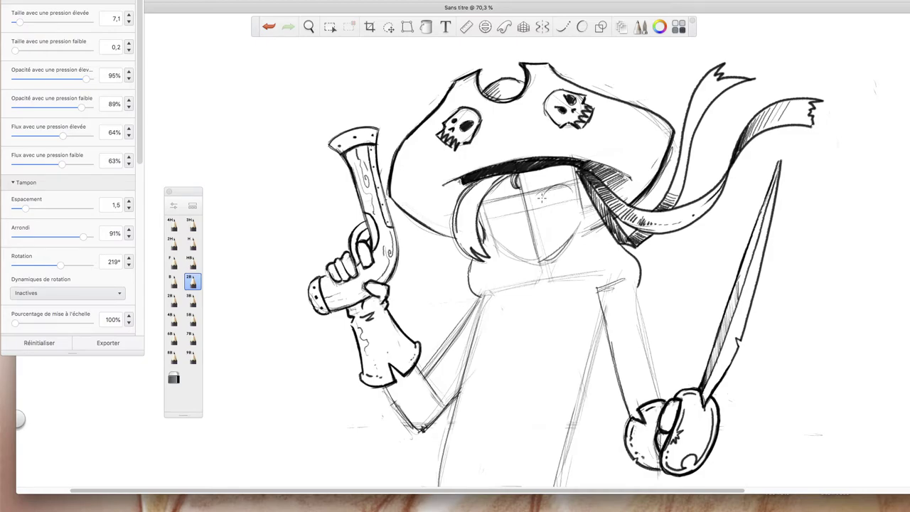
mouse_move(548, 189)
left_mouse_down()
mouse_move(574, 193)
mouse_move(545, 205)
mouse_move(569, 193)
mouse_move(541, 196)
mouse_move(565, 186)
left_mouse_up()
mouse_move(511, 206)
left_mouse_down()
mouse_move(493, 202)
mouse_move(516, 207)
mouse_move(490, 210)
mouse_move(508, 214)
mouse_move(491, 204)
left_mouse_up()
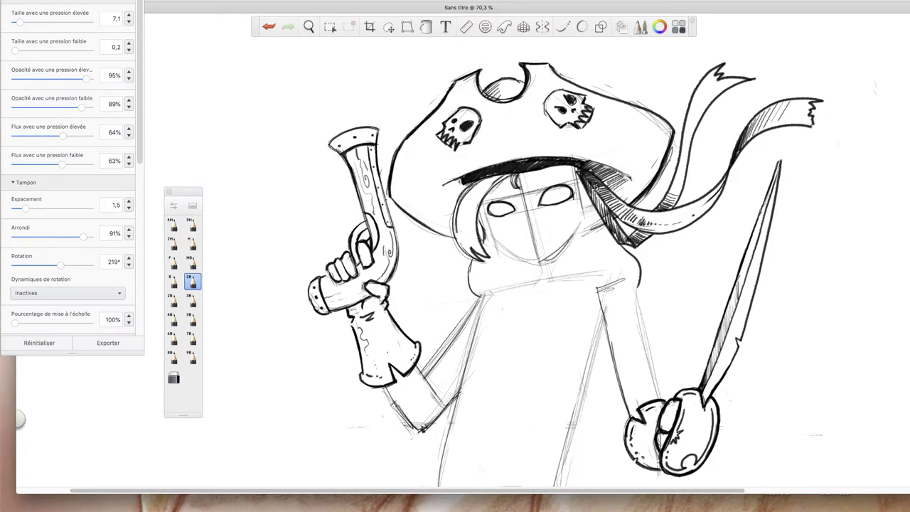
left_click(269, 27)
left_click(269, 27)
left_click(268, 27)
left_click(268, 26)
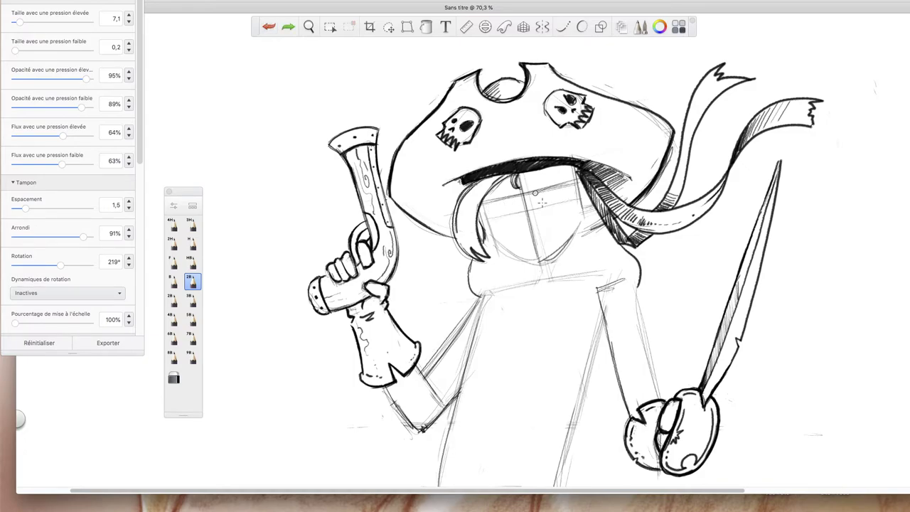
Ink two narrow, angular eye outlines along the face guides.
mouse_move(538, 202)
left_mouse_down()
mouse_move(567, 186)
mouse_move(562, 203)
mouse_move(488, 205)
mouse_move(508, 205)
left_mouse_up()
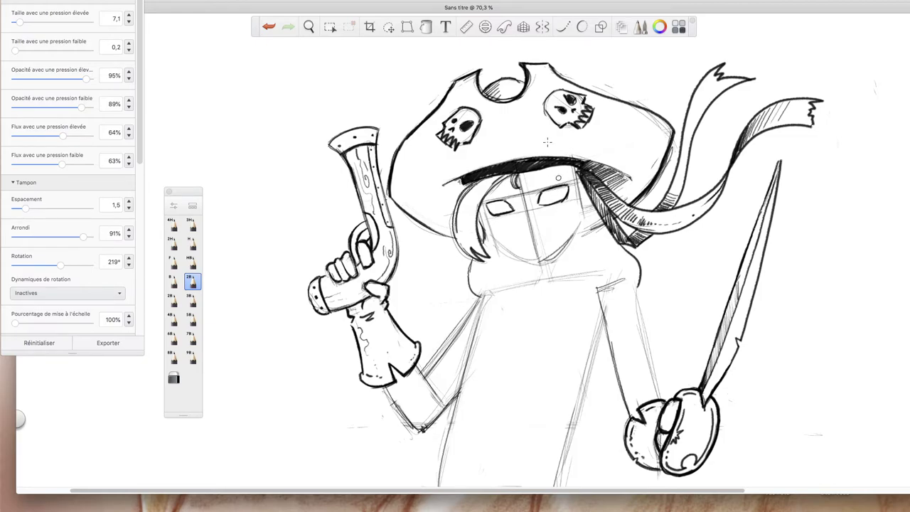
left_click(308, 26)
left_click_drag(575, 244, 615, 211)
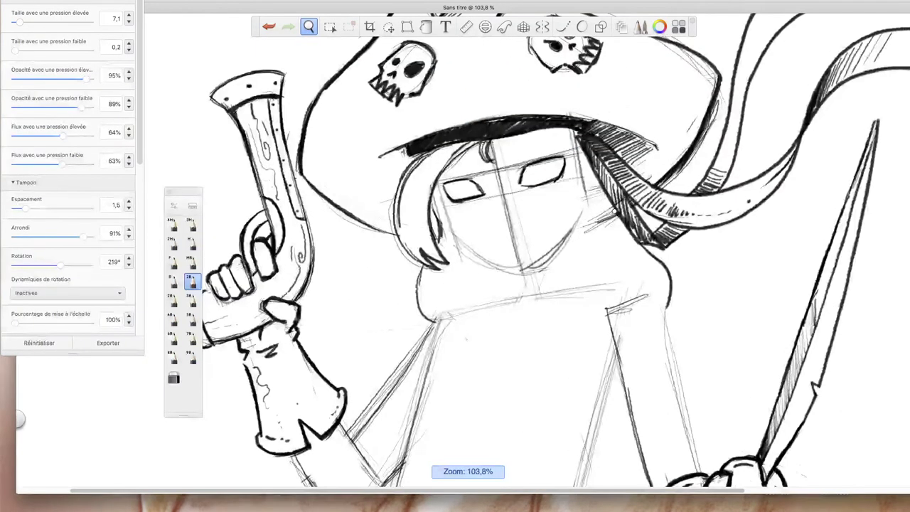
key("Escape")
left_click_drag(528, 166, 560, 160)
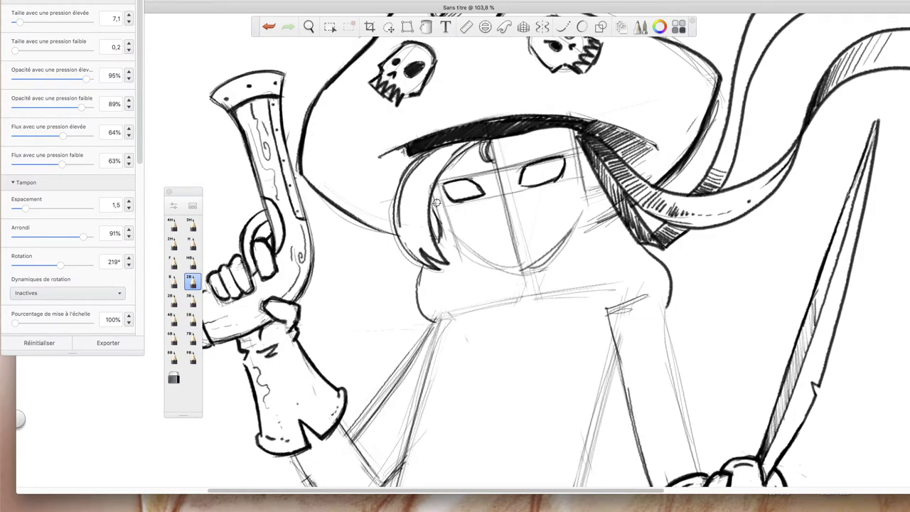
Ink the jawline down to the chin and the far side of the face, with an ear and a hoop earring.
mouse_move(471, 251)
left_mouse_down()
mouse_move(494, 266)
mouse_move(460, 241)
mouse_move(524, 278)
left_mouse_up()
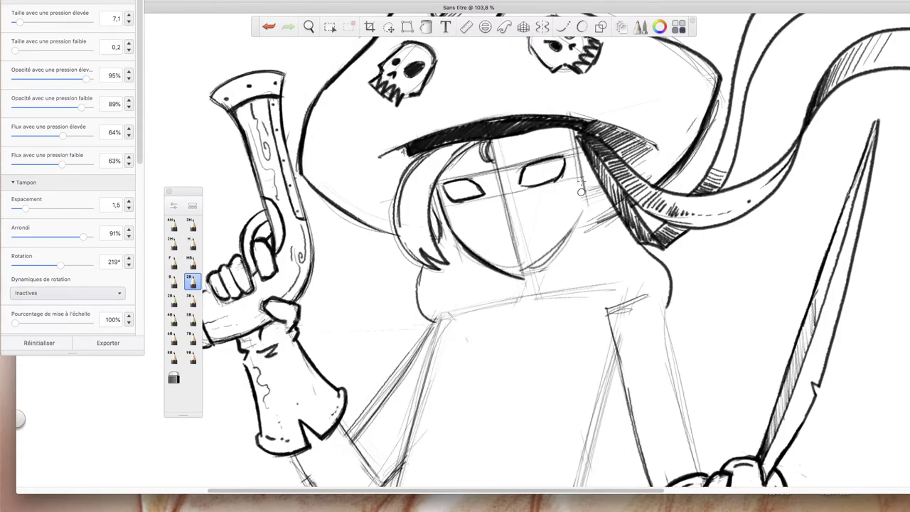
left_click_drag(578, 148, 582, 214)
left_click_drag(595, 175, 593, 225)
mouse_move(592, 190)
left_mouse_down()
mouse_move(601, 233)
mouse_move(592, 204)
mouse_move(598, 230)
mouse_move(600, 219)
left_mouse_up()
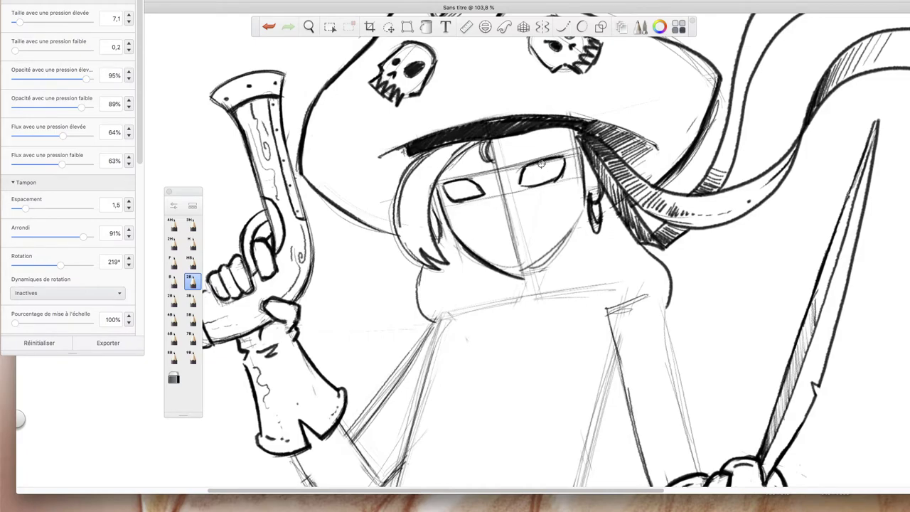
Draw shaded irises with dark pupils inside both eyes and start extending the outer eye corner.
mouse_move(549, 179)
left_mouse_down()
mouse_move(538, 175)
mouse_move(537, 162)
left_mouse_up()
mouse_move(459, 187)
left_mouse_down()
mouse_move(474, 196)
mouse_move(462, 185)
left_mouse_up()
left_click_drag(463, 183, 480, 190)
mouse_move(549, 162)
left_mouse_down()
mouse_move(543, 170)
mouse_move(560, 169)
mouse_move(572, 149)
mouse_move(549, 158)
mouse_move(574, 146)
mouse_move(563, 156)
left_mouse_up()
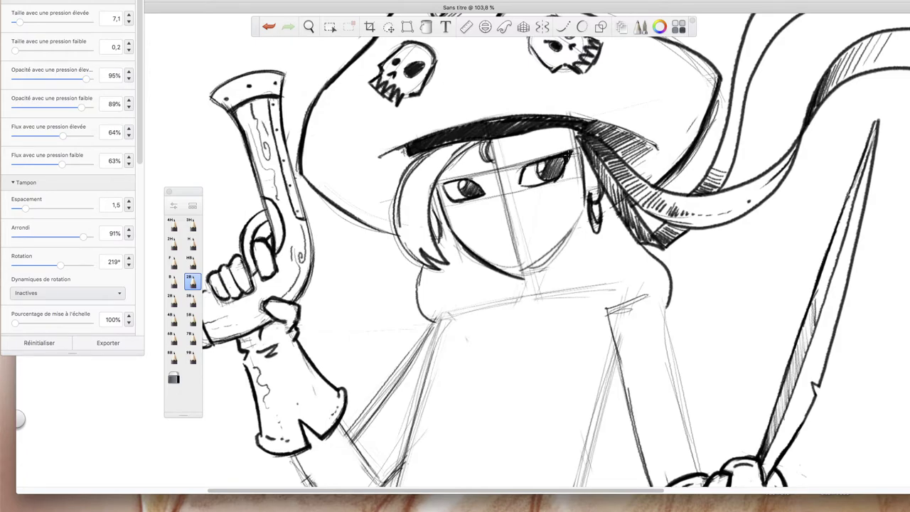
Thicken the upper lash lines of both eyes into pointed outer corners and ink arched lines above them.
mouse_move(466, 177)
left_mouse_down()
mouse_move(441, 181)
mouse_move(444, 189)
left_mouse_up()
left_click_drag(527, 167, 562, 150)
left_click_drag(472, 176, 447, 180)
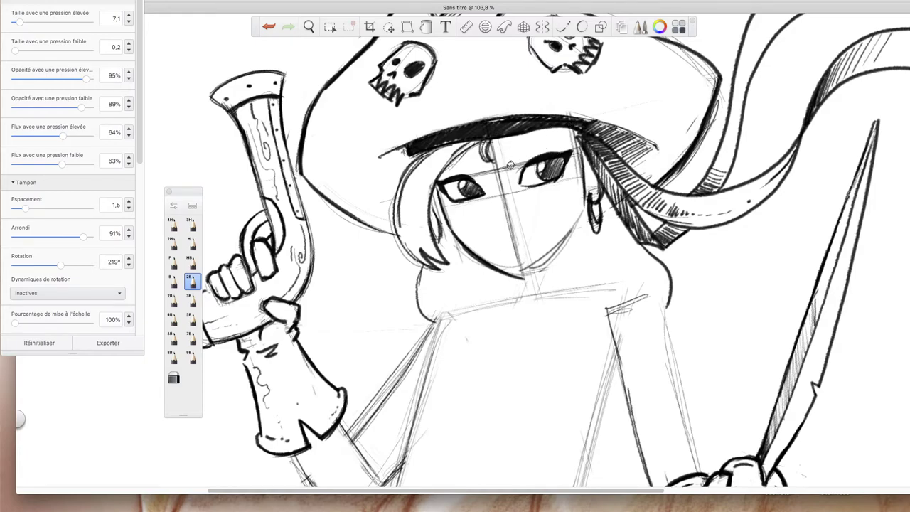
mouse_move(510, 165)
left_mouse_down()
mouse_move(527, 148)
mouse_move(567, 143)
left_mouse_up()
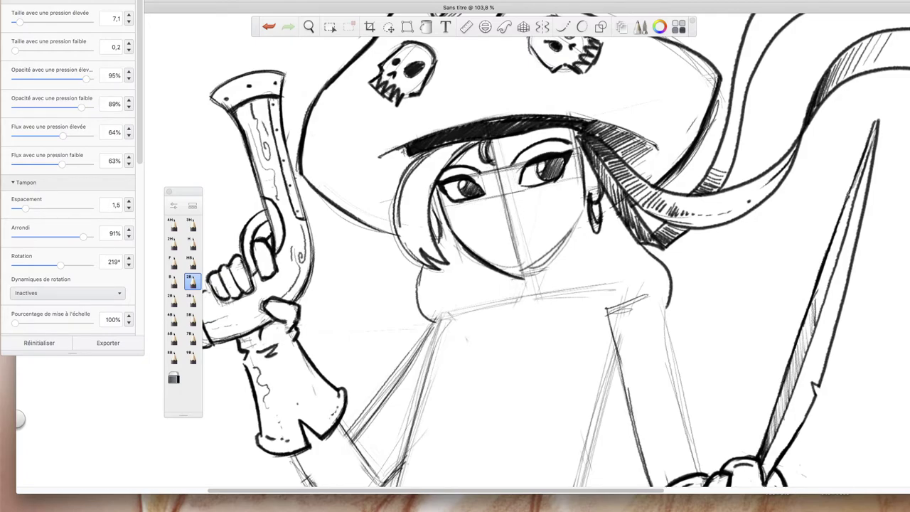
Complete the face with a small nose, shaded smiling lips, a cheek beauty mark and a clean jawline around the chin.
left_click_drag(512, 277, 540, 275)
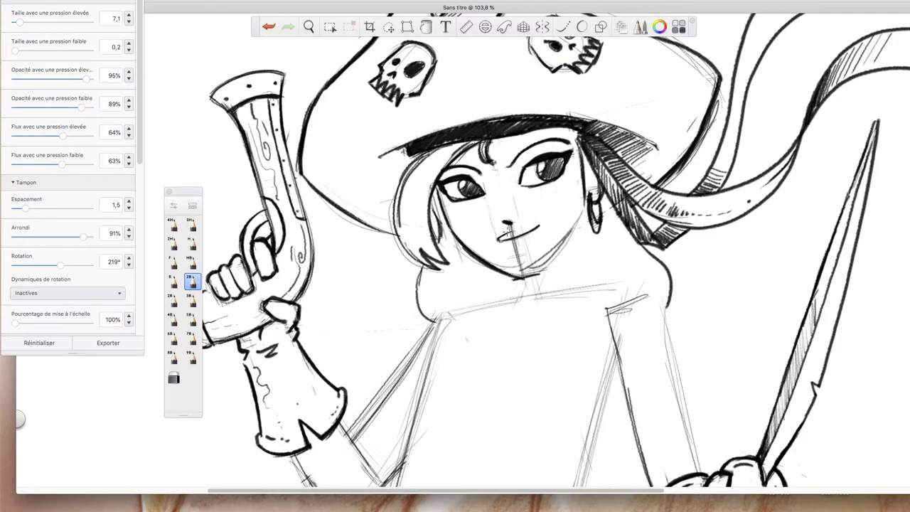
left_click_drag(529, 226, 543, 222)
left_click_drag(538, 239, 525, 248)
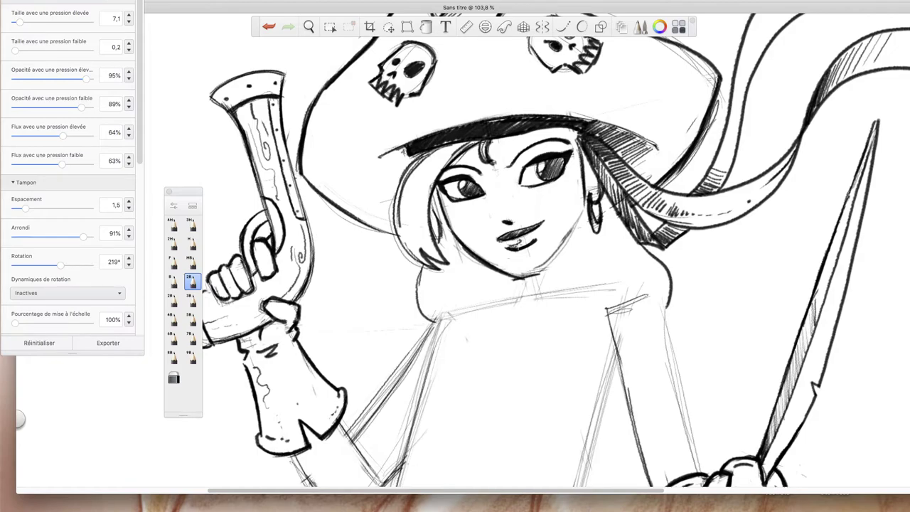
left_click_drag(522, 240, 533, 233)
left_click(474, 235)
mouse_move(516, 276)
left_mouse_down()
mouse_move(542, 272)
mouse_move(529, 278)
mouse_move(566, 242)
mouse_move(508, 274)
mouse_move(557, 248)
mouse_move(569, 230)
left_mouse_up()
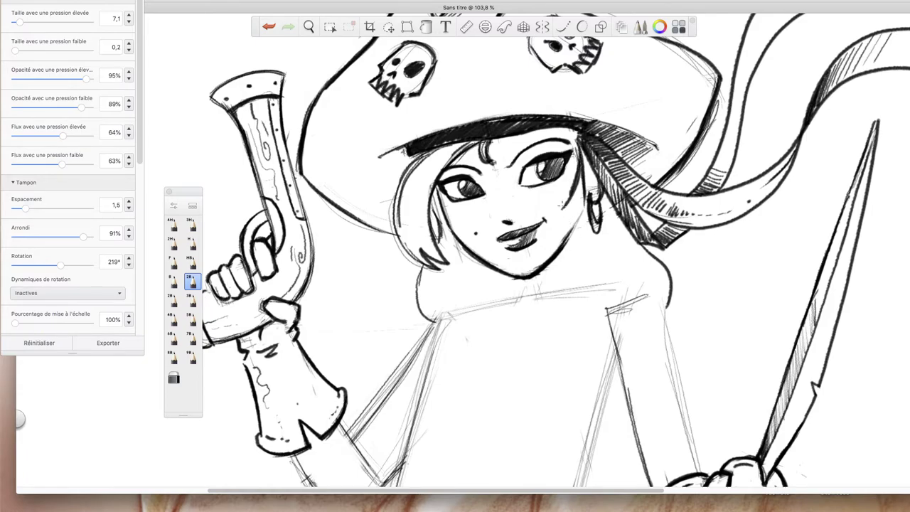
Ink hair strands falling on both sides of the neck and draw the two neck lines beneath the jaw.
left_click_drag(571, 206, 588, 287)
left_click_drag(574, 237, 589, 287)
left_click_drag(470, 245, 465, 295)
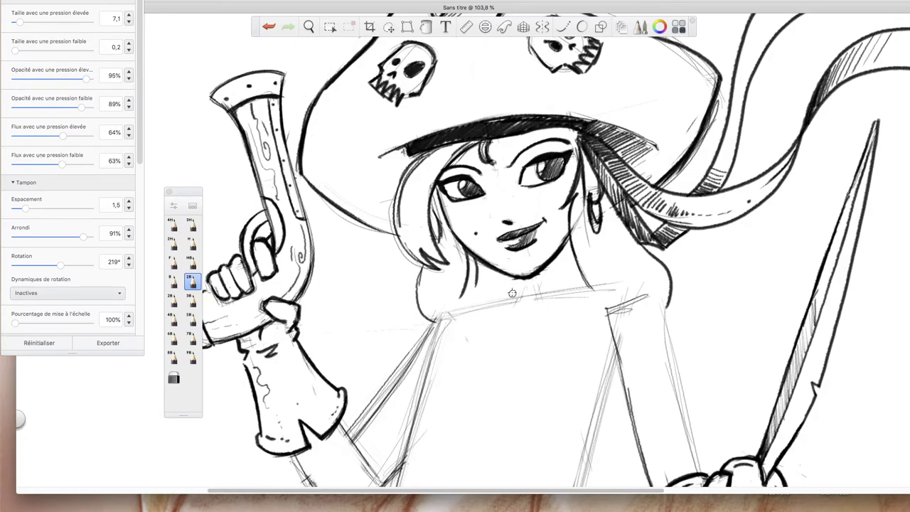
mouse_move(507, 285)
left_mouse_down()
mouse_move(507, 298)
mouse_move(507, 277)
left_mouse_up()
left_click_drag(566, 247, 570, 283)
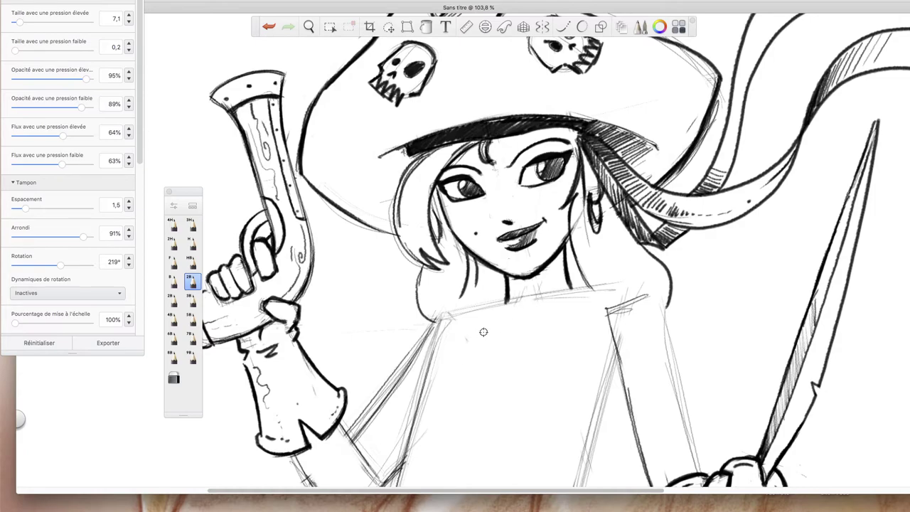
Sketch light horizontal chest guides and two adjoining construction circles on the upper torso.
left_click(308, 26)
left_click_drag(572, 251, 572, 331)
left_click_drag(574, 371, 560, 306)
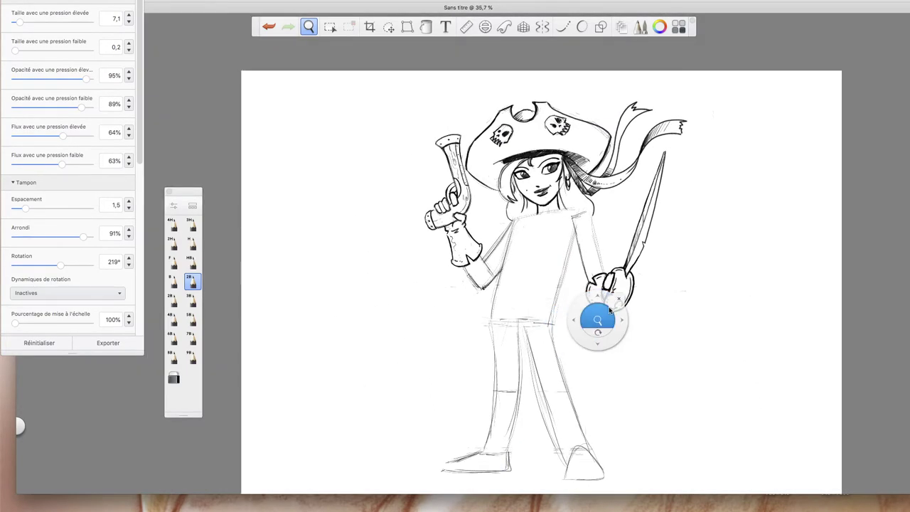
left_click(629, 210)
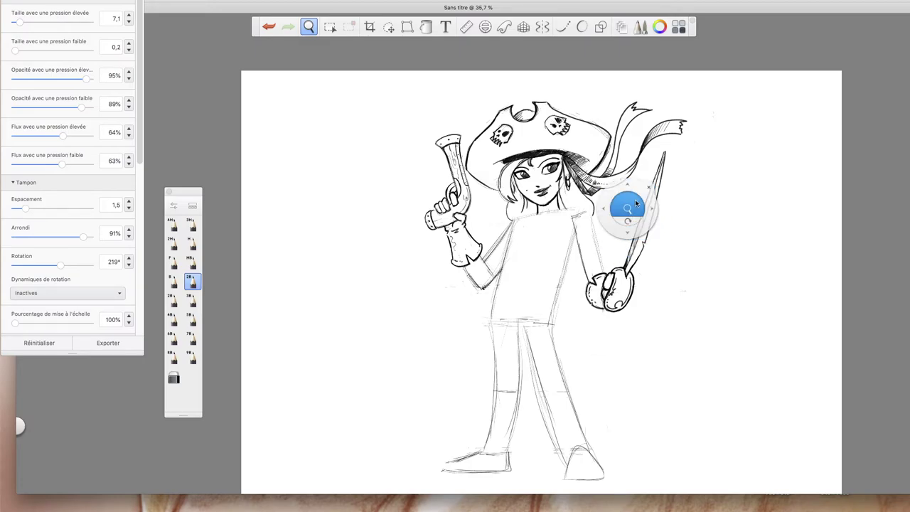
left_click(647, 187)
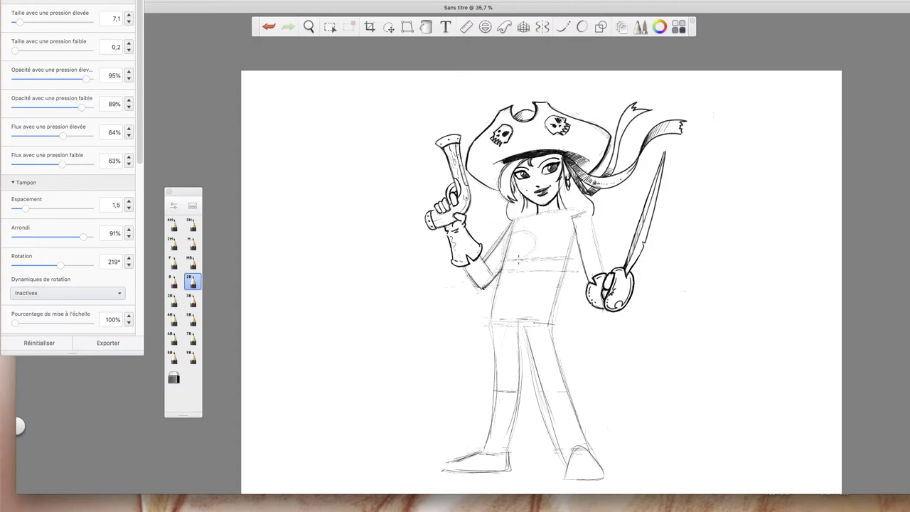
mouse_move(520, 257)
left_mouse_down()
mouse_move(532, 249)
mouse_move(506, 246)
mouse_move(516, 226)
mouse_move(526, 263)
mouse_move(534, 234)
mouse_move(567, 242)
mouse_move(547, 257)
mouse_move(561, 235)
mouse_move(532, 242)
mouse_move(547, 227)
mouse_move(572, 264)
mouse_move(533, 260)
mouse_move(533, 231)
mouse_move(548, 226)
mouse_move(503, 240)
mouse_move(534, 260)
mouse_move(557, 257)
mouse_move(565, 235)
mouse_move(535, 228)
mouse_move(546, 260)
left_mouse_up()
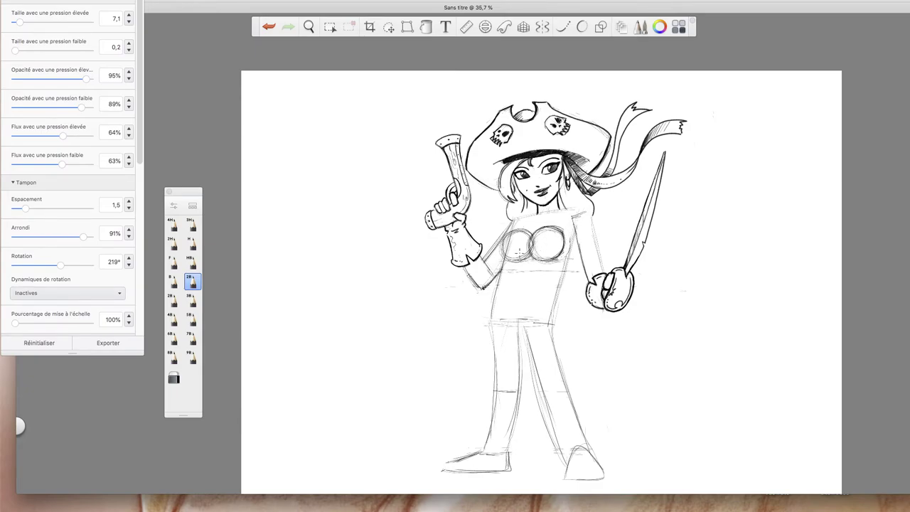
Sketch waist guide lines below the chest circles and ink the side of the torso narrowing to the waist on the sword side.
left_click(310, 28)
mouse_move(560, 252)
left_mouse_down()
mouse_move(596, 221)
mouse_move(559, 303)
left_mouse_up()
left_click(623, 199)
left_click_drag(581, 223, 557, 306)
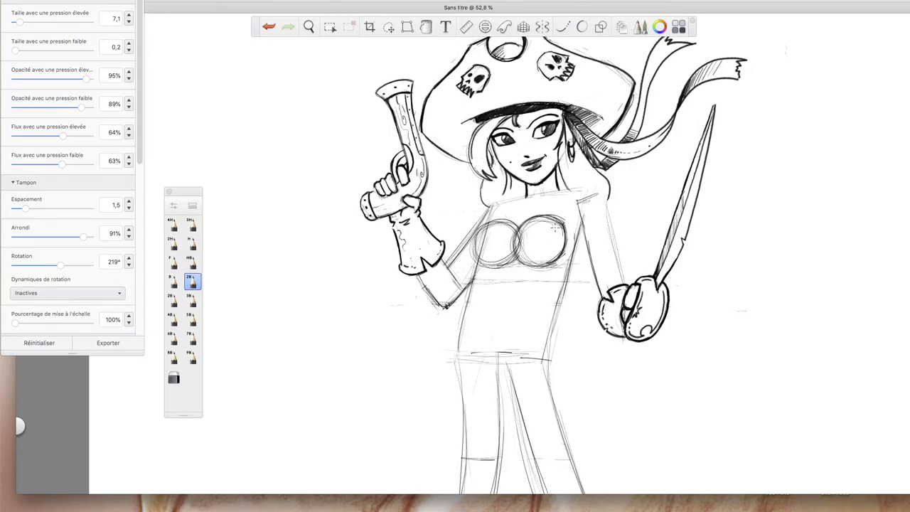
mouse_move(505, 232)
left_mouse_down()
mouse_move(473, 239)
mouse_move(475, 266)
left_mouse_up()
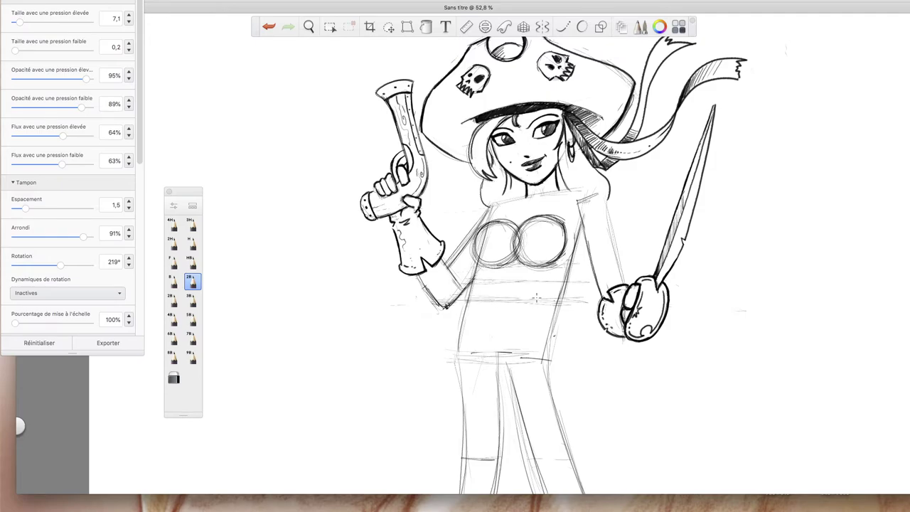
left_click_drag(526, 280, 598, 284)
mouse_move(561, 309)
left_mouse_down()
mouse_move(560, 287)
mouse_move(559, 308)
mouse_move(581, 250)
mouse_move(562, 282)
mouse_move(583, 248)
mouse_move(560, 284)
left_mouse_up()
left_click_drag(585, 243, 562, 283)
left_click_drag(585, 242, 559, 298)
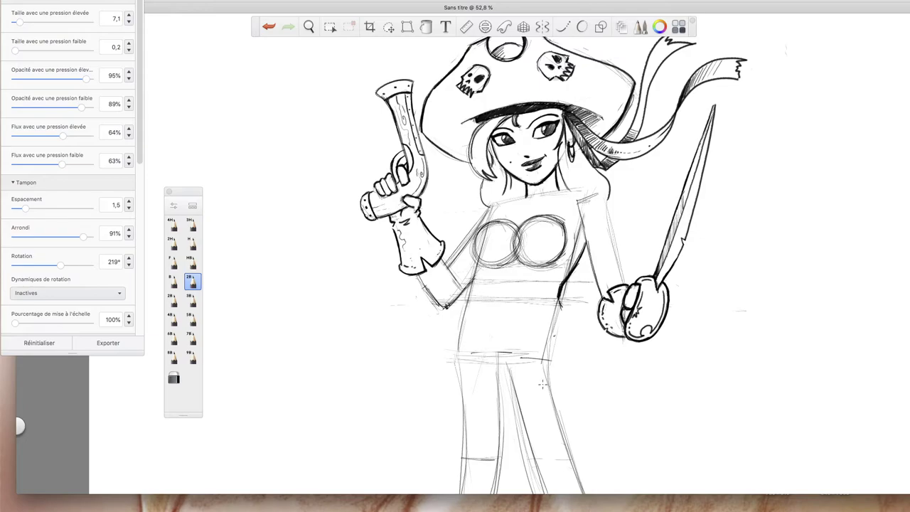
Ink the curved outer contour of the hip and thigh on the sword side, from the waist down to the knee.
key("space")
mouse_move(577, 317)
left_mouse_down()
mouse_move(587, 371)
mouse_move(585, 298)
left_mouse_up()
mouse_move(554, 206)
left_mouse_down()
mouse_move(565, 281)
mouse_move(559, 260)
left_mouse_up()
left_click_drag(552, 200, 551, 200)
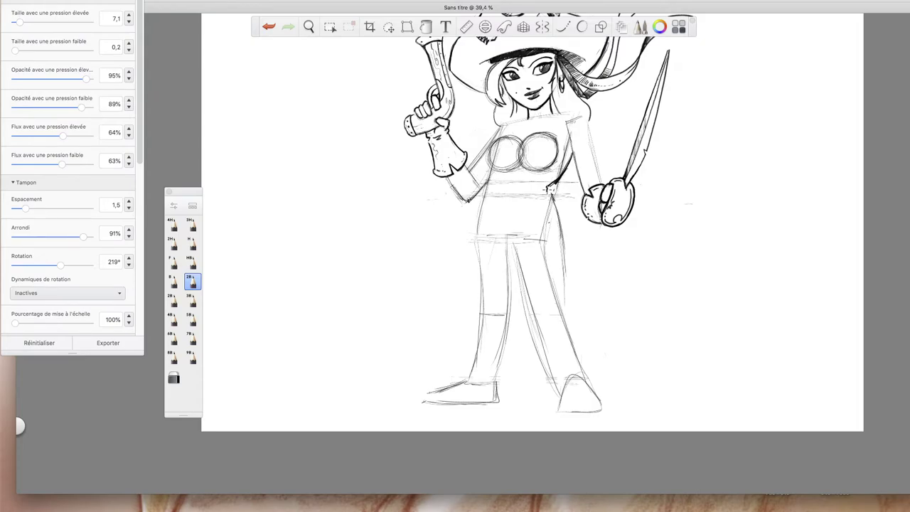
left_click_drag(548, 190, 562, 238)
left_click_drag(550, 195, 565, 264)
left_click_drag(558, 228, 566, 301)
left_click_drag(565, 260, 566, 307)
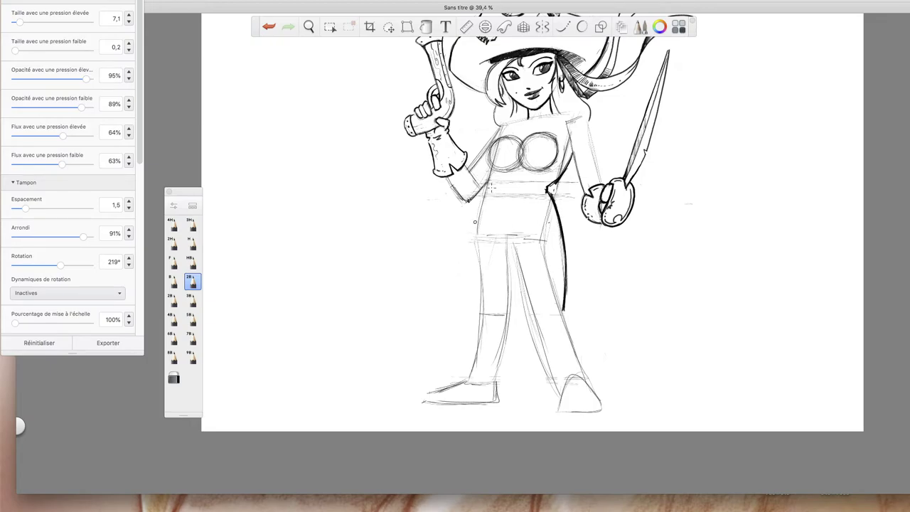
Ink the waist, hip and outer thigh contour on the pistol side down to the knee guide.
left_click_drag(488, 166, 490, 184)
mouse_move(491, 189)
left_mouse_down()
mouse_move(475, 220)
mouse_move(472, 275)
left_mouse_up()
left_click_drag(486, 205, 472, 287)
left_click_drag(476, 246, 471, 300)
left_click_drag(475, 264, 479, 307)
left_click_drag(473, 239, 476, 304)
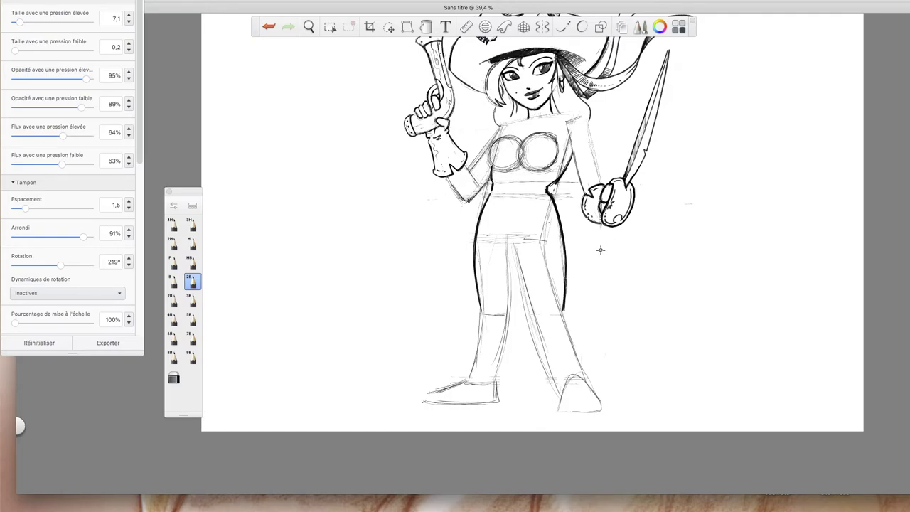
Ink the inner contours of both thighs down to the knees and the short crotch curve where they meet.
key("space")
left_click_drag(540, 223, 590, 234)
scroll(590, 234, "up", 5)
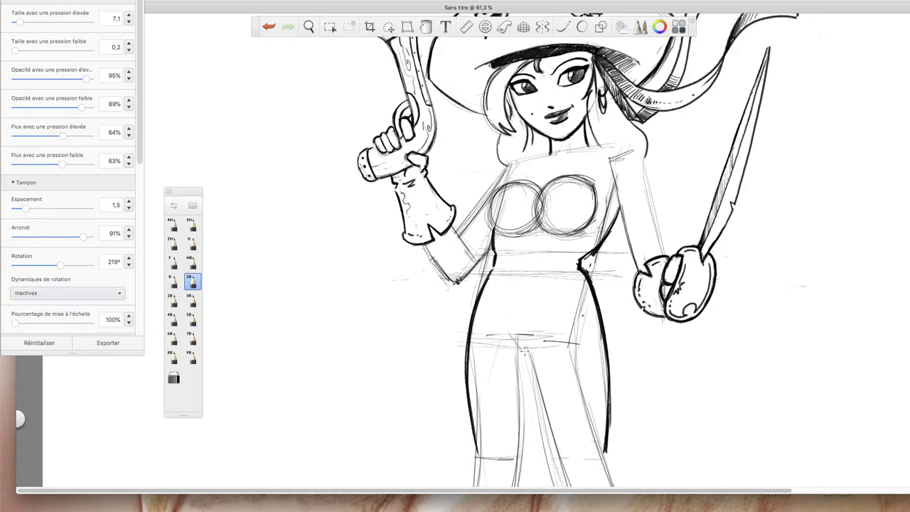
mouse_move(539, 363)
left_mouse_down()
mouse_move(531, 186)
mouse_move(544, 253)
left_mouse_up()
left_click_drag(529, 176, 557, 290)
left_click_drag(537, 223, 559, 292)
mouse_move(513, 179)
left_mouse_down()
mouse_move(530, 186)
mouse_move(517, 283)
left_mouse_up()
left_click_drag(531, 218, 514, 290)
key("space")
left_click_drag(614, 239, 610, 287)
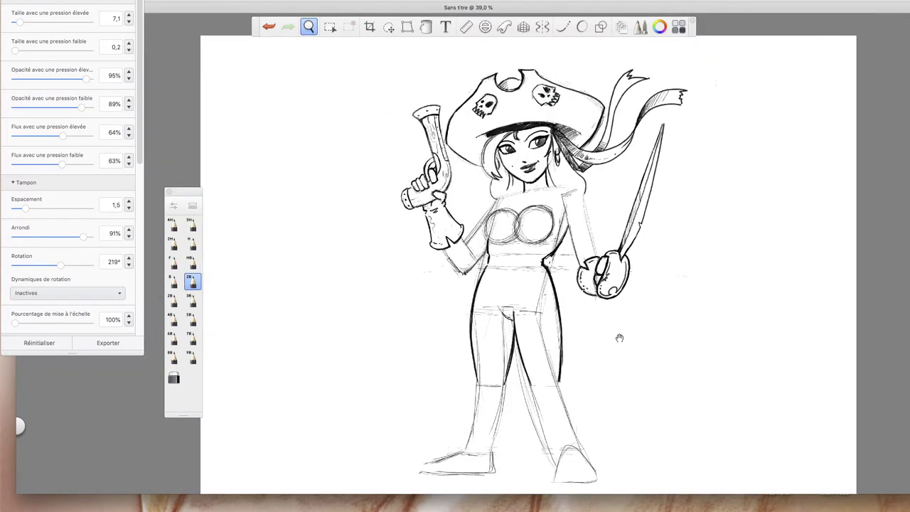
left_click_drag(500, 304, 516, 310)
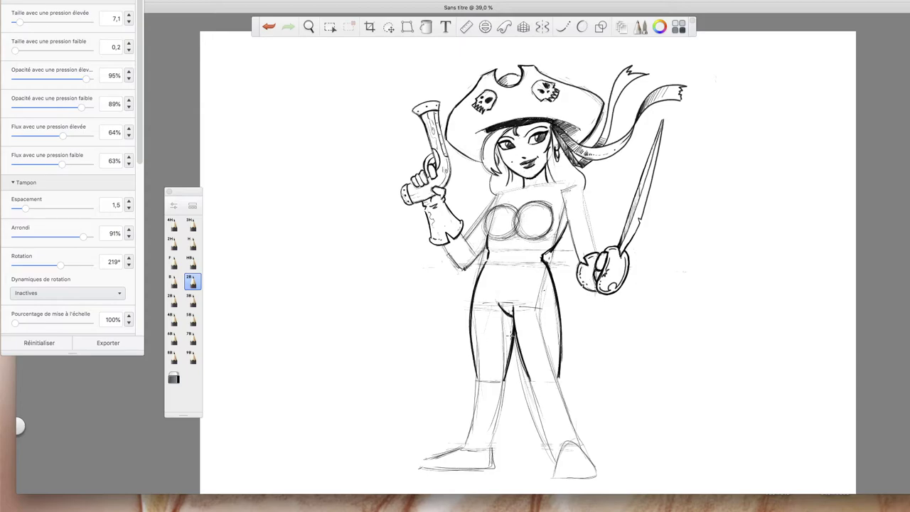
Draw the shirt's front knot beneath the chest circles, with two pointed hanging tails and small fold lines.
left_click_drag(541, 260, 551, 274)
mouse_move(509, 235)
left_mouse_down()
mouse_move(513, 242)
mouse_move(509, 235)
left_mouse_up()
left_click_drag(500, 241, 492, 266)
key("space")
mouse_move(492, 249)
left_mouse_down()
mouse_move(546, 222)
mouse_move(538, 263)
left_mouse_up()
mouse_move(527, 229)
left_mouse_down()
mouse_move(541, 238)
mouse_move(540, 281)
left_mouse_up()
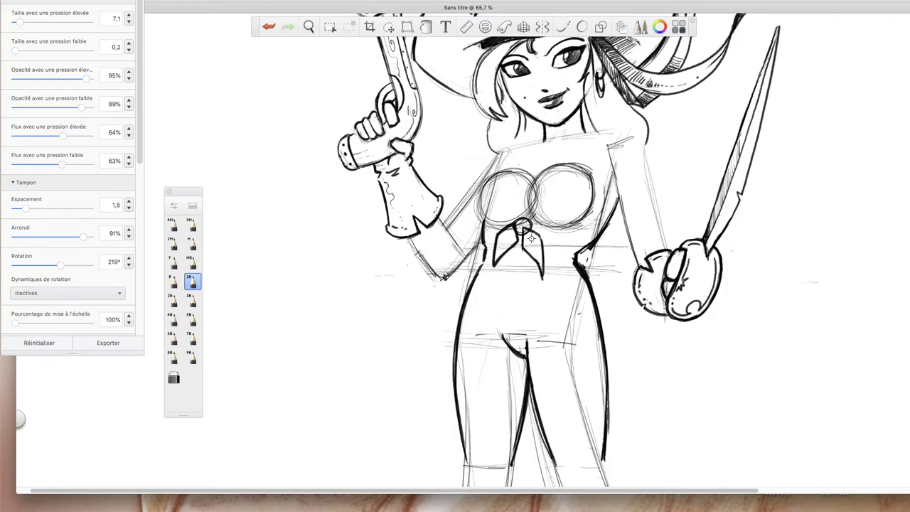
left_click_drag(529, 240, 538, 267)
key("super+z")
mouse_move(512, 226)
left_mouse_down()
mouse_move(500, 242)
mouse_move(506, 250)
mouse_move(540, 237)
mouse_move(528, 232)
left_mouse_up()
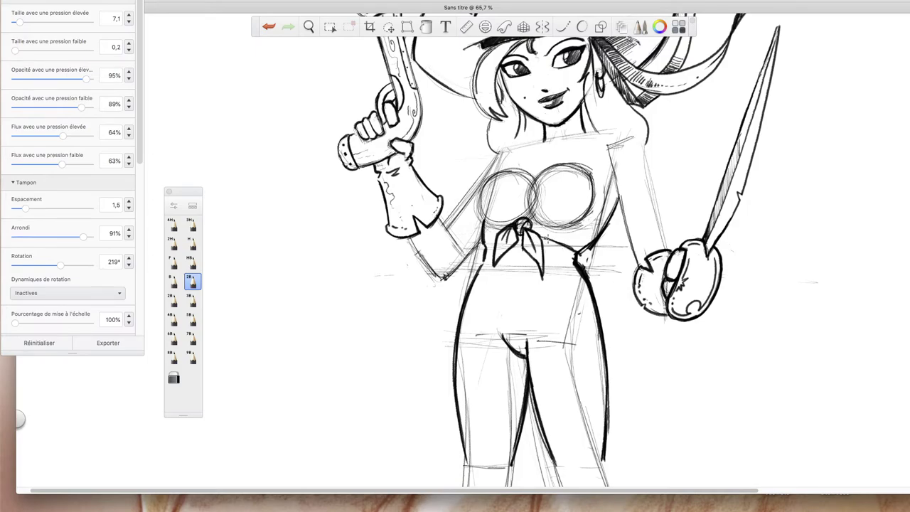
Ink the shirt's lower hem from the knot out to both sides of the waist.
left_click_drag(567, 249, 579, 259)
left_click_drag(497, 236, 480, 250)
left_click_drag(580, 234, 585, 254)
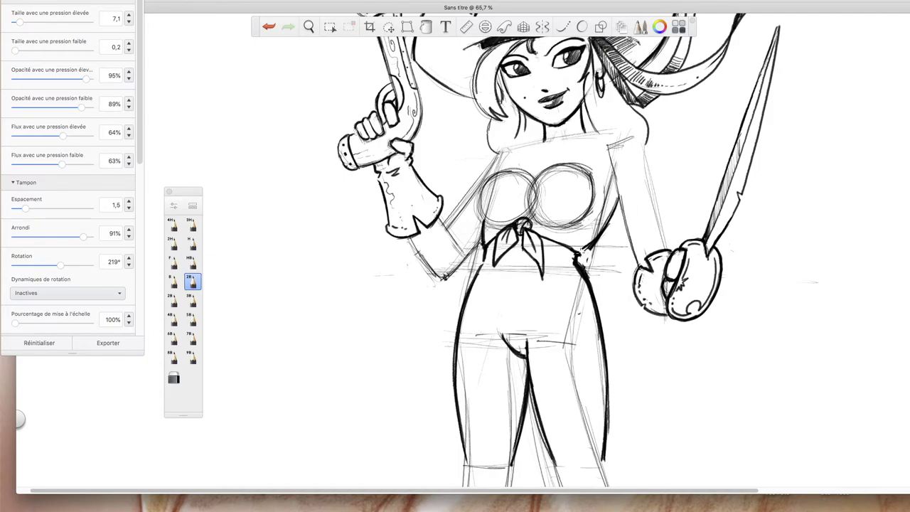
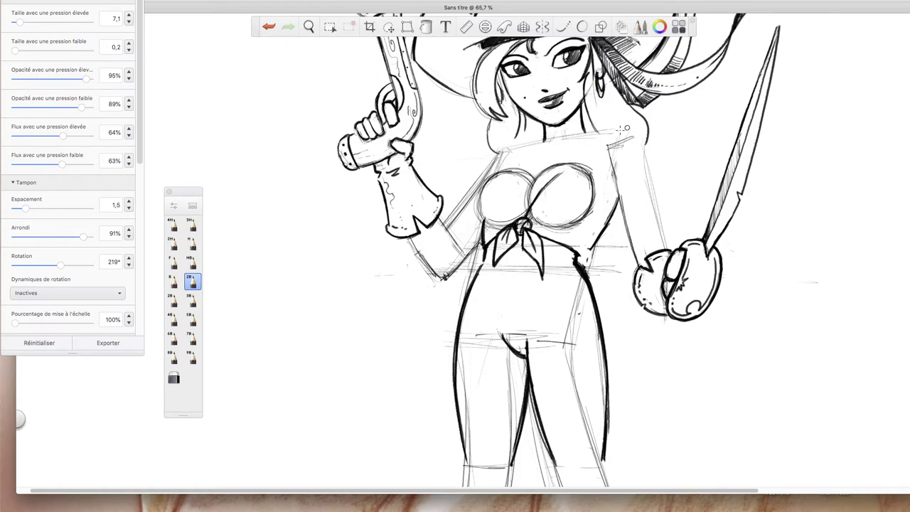
Ink both edges of the shirt's open neckline from the neck down to the knot, with the cleavage line between them.
left_click_drag(623, 128, 621, 140)
left_click_drag(564, 173, 583, 134)
left_click_drag(561, 176, 584, 130)
left_click_drag(524, 217, 561, 175)
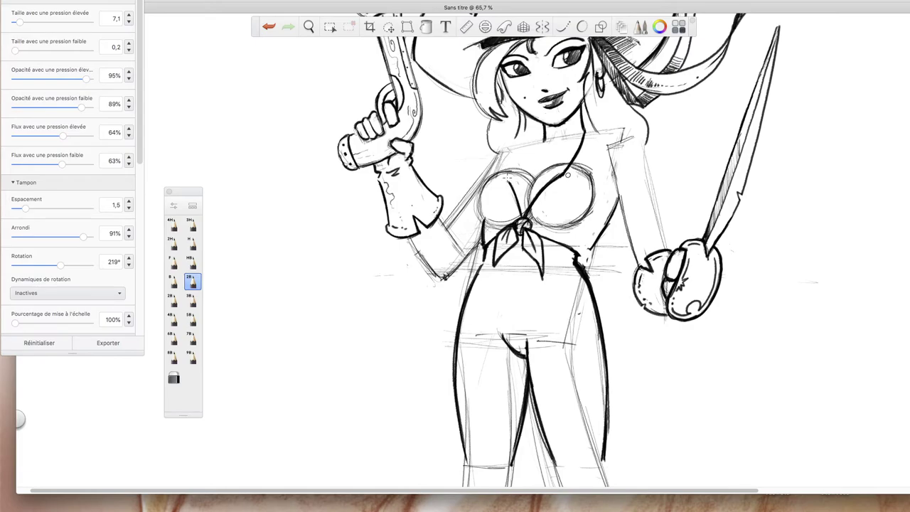
left_click_drag(508, 181, 540, 138)
mouse_move(513, 168)
left_mouse_down()
mouse_move(542, 137)
mouse_move(509, 182)
left_mouse_up()
left_click_drag(542, 135, 509, 173)
mouse_move(525, 206)
left_mouse_down()
mouse_move(539, 173)
mouse_move(529, 204)
left_mouse_up()
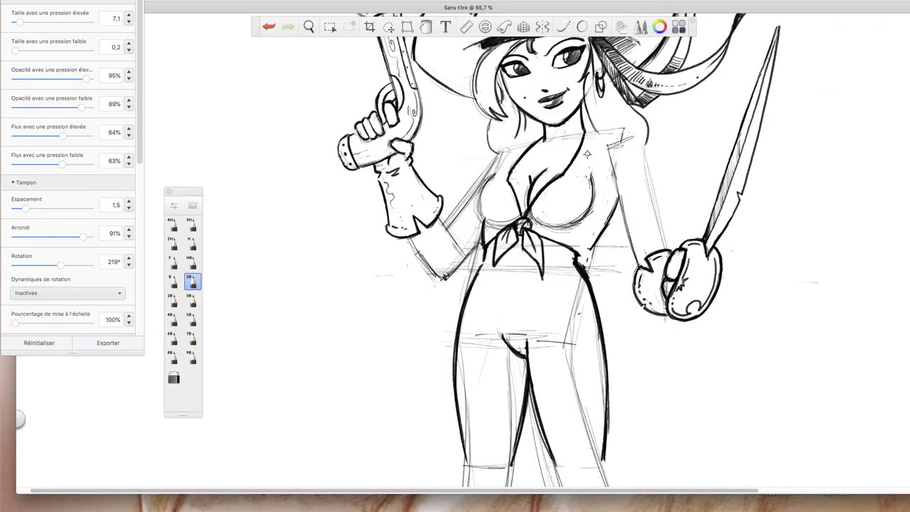
Draw a wide open collar with pointed lapels on both sides of the neckline and add short collarbone marks.
key("space")
left_click_drag(577, 243, 561, 309)
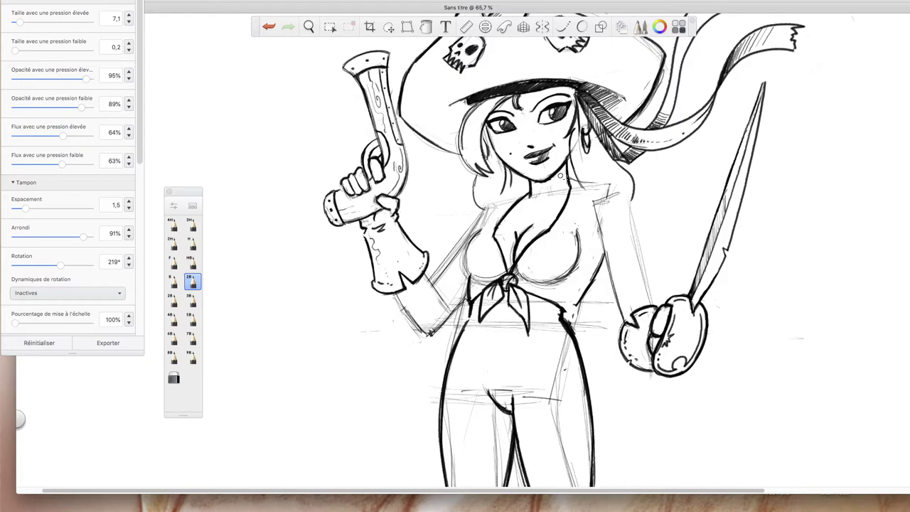
left_click_drag(586, 182, 620, 179)
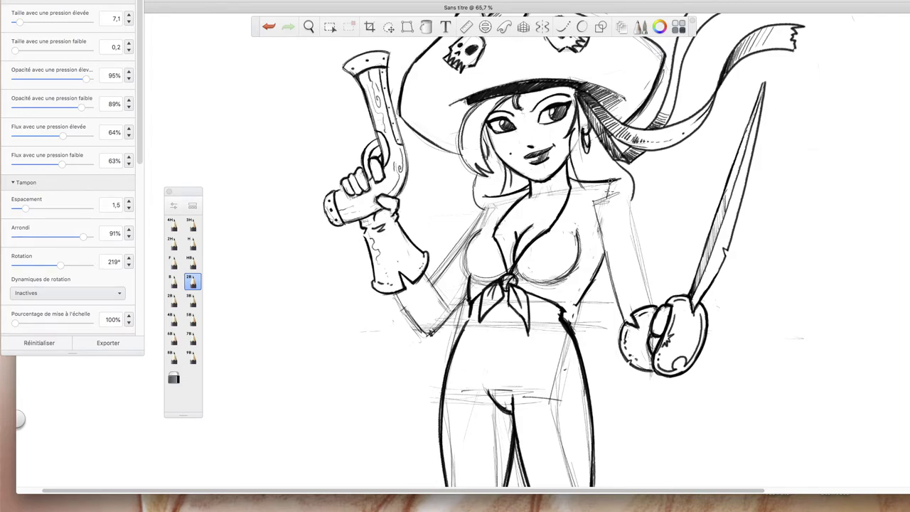
left_click_drag(616, 180, 579, 212)
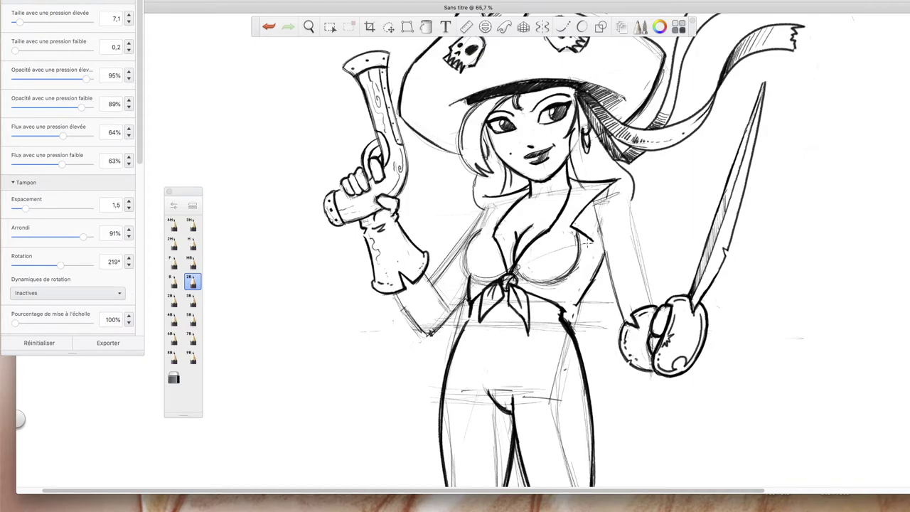
mouse_move(570, 243)
left_mouse_down()
mouse_move(506, 274)
mouse_move(594, 242)
left_mouse_up()
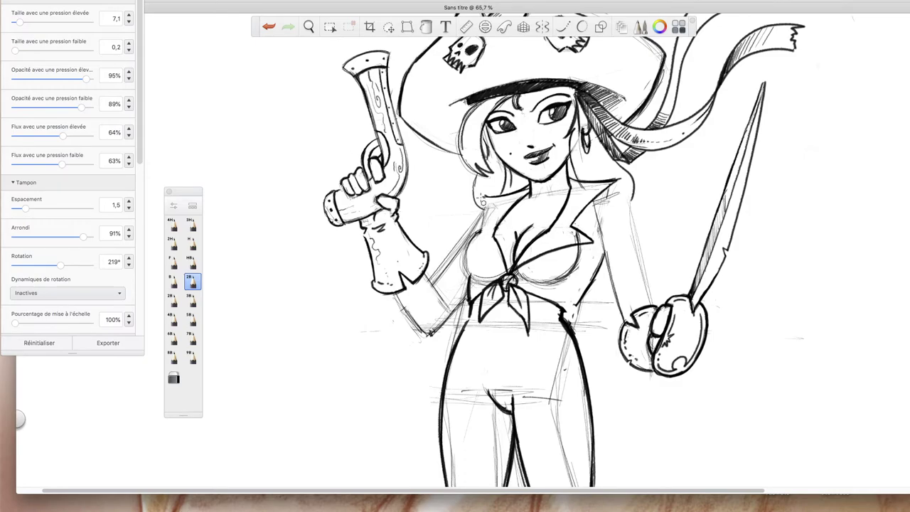
left_click_drag(480, 231, 484, 200)
mouse_move(482, 230)
left_mouse_down()
mouse_move(456, 243)
mouse_move(482, 231)
left_mouse_up()
left_click_drag(458, 244, 504, 275)
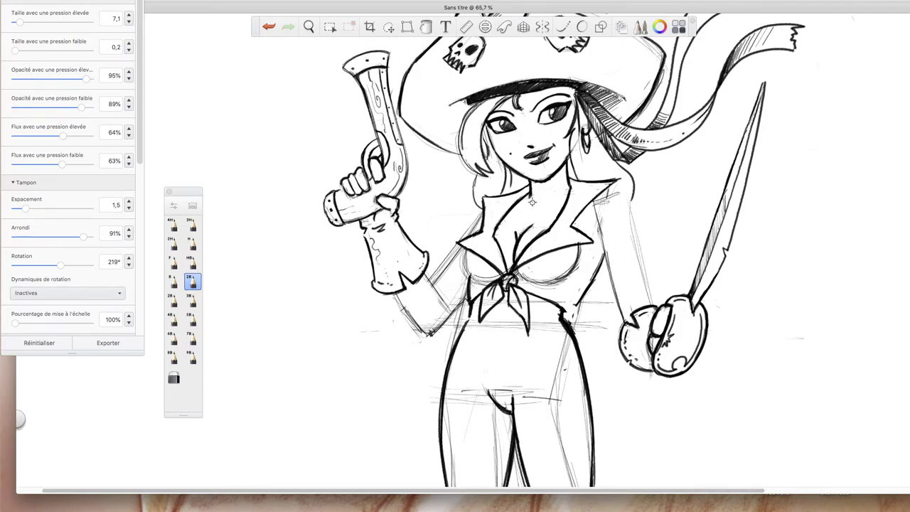
left_click_drag(534, 209, 558, 202)
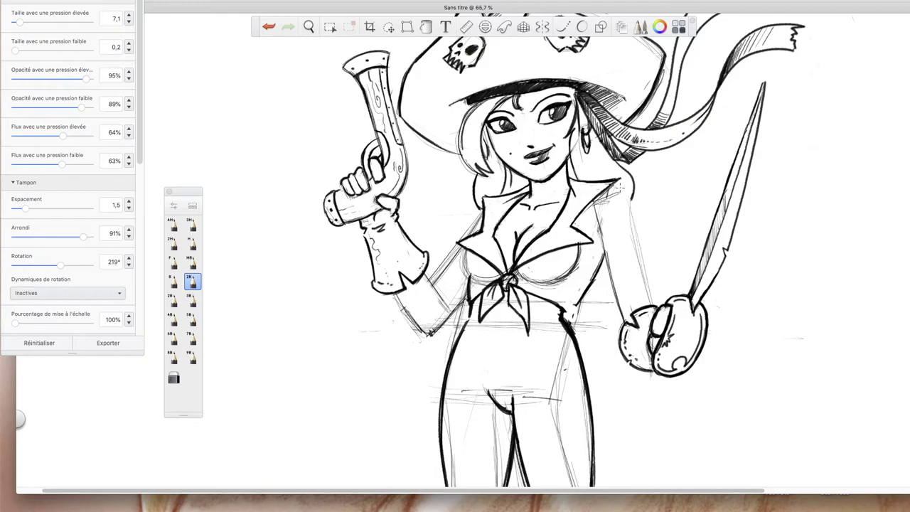
Ink the sword arm's loose sleeve from shoulder to glove and erase the old arm guide lines inside it.
key("space")
left_click_drag(615, 412, 608, 367)
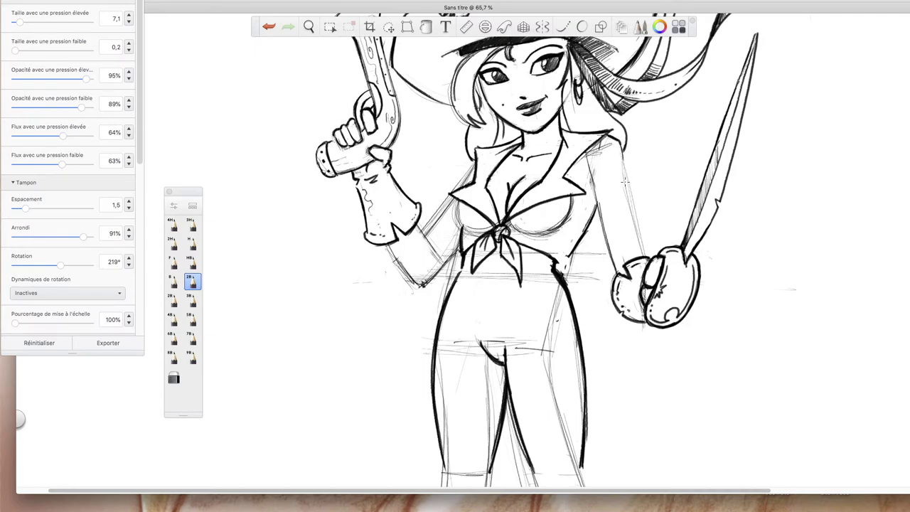
left_click_drag(620, 147, 640, 243)
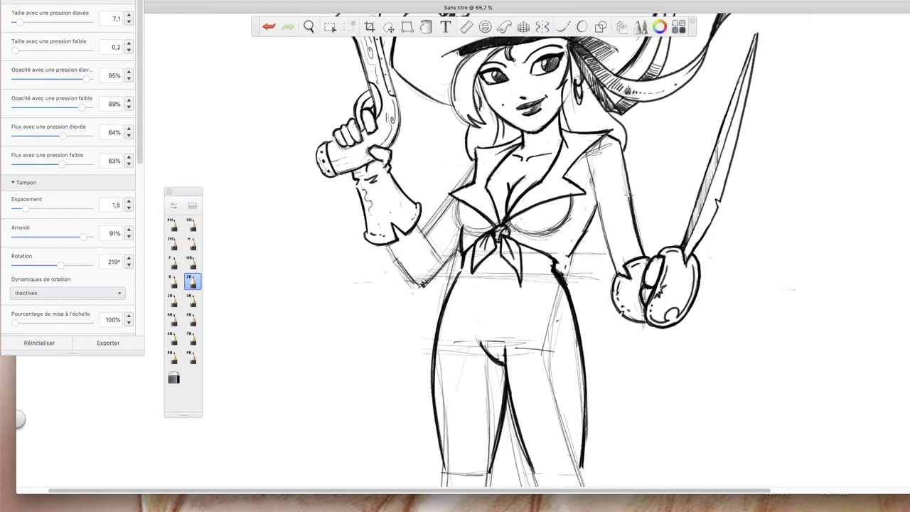
left_click_drag(628, 193, 643, 261)
mouse_move(611, 142)
left_mouse_down()
mouse_move(591, 152)
mouse_move(585, 195)
left_mouse_up()
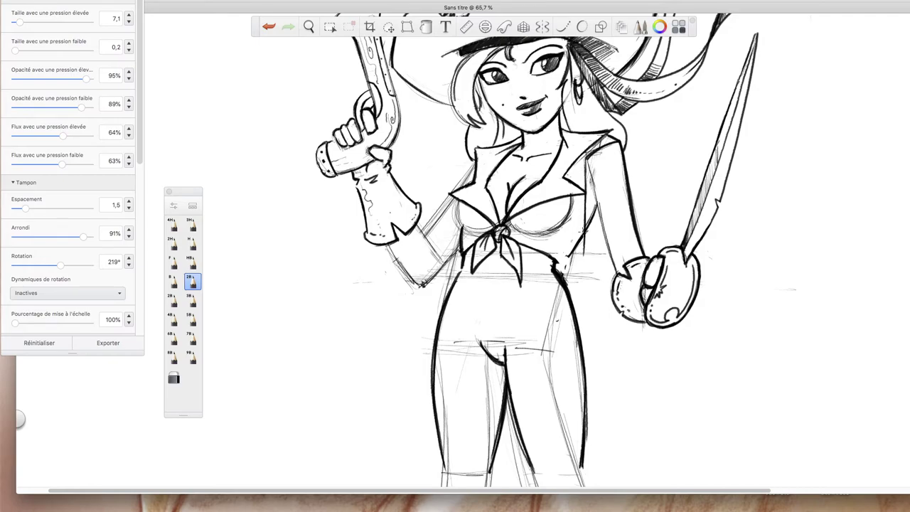
left_click_drag(584, 248, 583, 278)
mouse_move(581, 284)
left_mouse_down()
mouse_move(595, 318)
mouse_move(629, 320)
mouse_move(606, 324)
left_mouse_up()
mouse_move(582, 290)
left_mouse_down()
mouse_move(604, 325)
mouse_move(631, 320)
left_mouse_up()
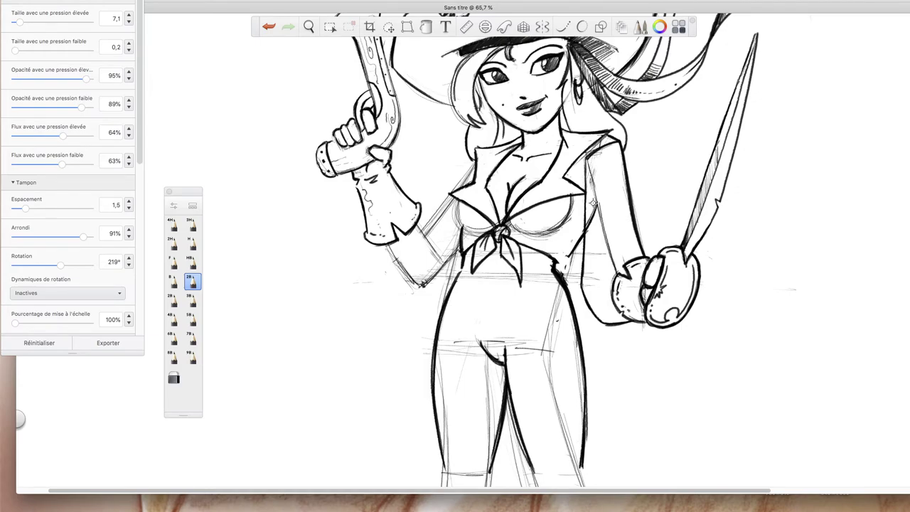
left_click(173, 377)
mouse_move(594, 168)
left_mouse_down()
mouse_move(589, 229)
mouse_move(597, 222)
mouse_move(593, 232)
mouse_move(613, 263)
left_mouse_up()
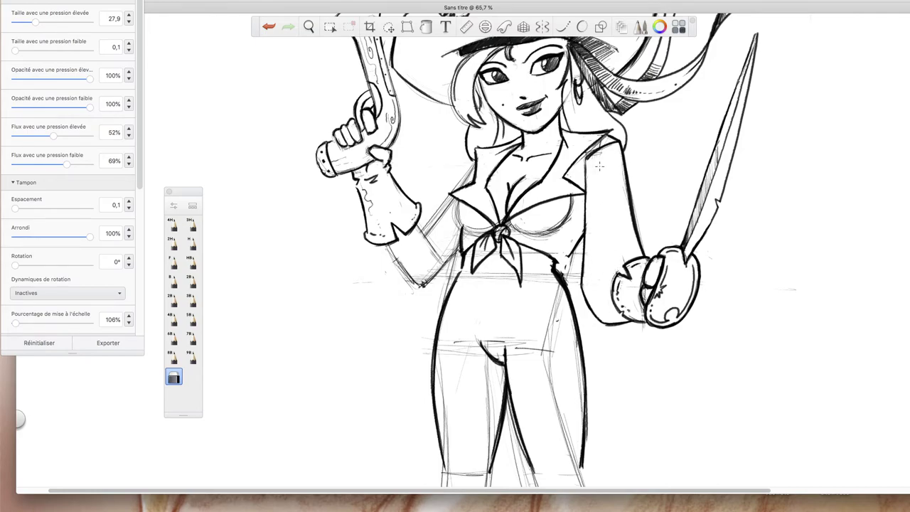
Draw fold lines inside the sword arm's sleeve with the 2B pencil, from the shoulder down to the glove cuff.
left_click(192, 282)
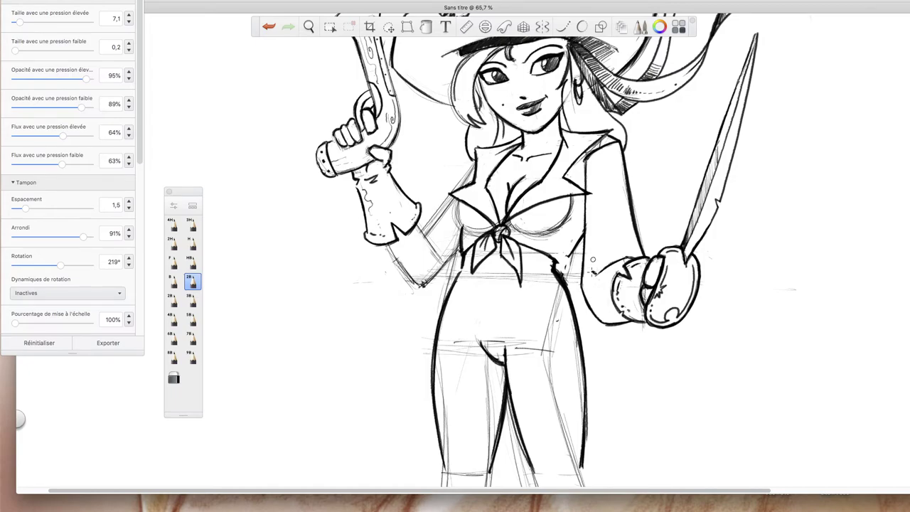
left_click_drag(592, 272, 596, 235)
mouse_move(593, 175)
left_mouse_down()
mouse_move(603, 211)
mouse_move(591, 171)
left_mouse_up()
left_click_drag(602, 312, 614, 311)
left_click_drag(599, 283, 593, 287)
Ink the pistol arm's sleeve from the shoulder to the glove, with a drooping lower contour and a pointed fold at the elbow.
left_click_drag(476, 161, 425, 235)
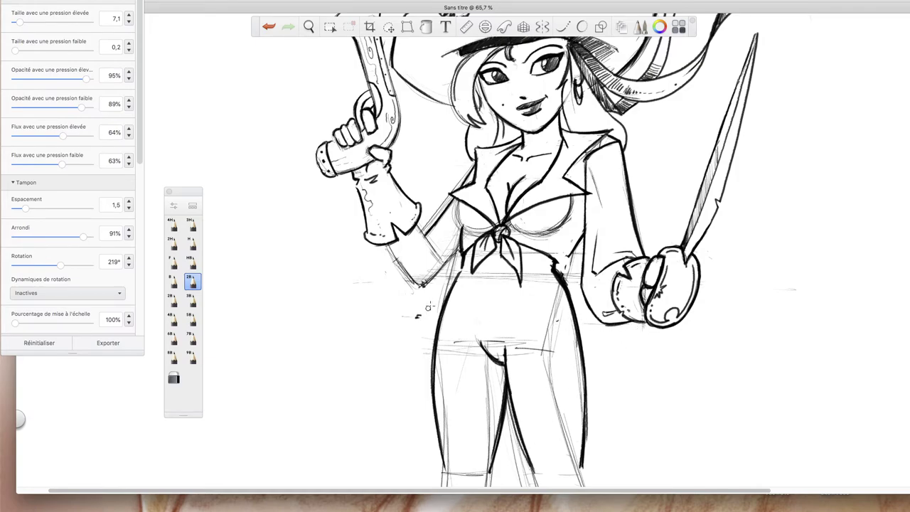
mouse_move(418, 317)
left_mouse_down()
mouse_move(445, 299)
mouse_move(409, 313)
mouse_move(398, 307)
mouse_move(373, 247)
mouse_move(383, 288)
left_mouse_up()
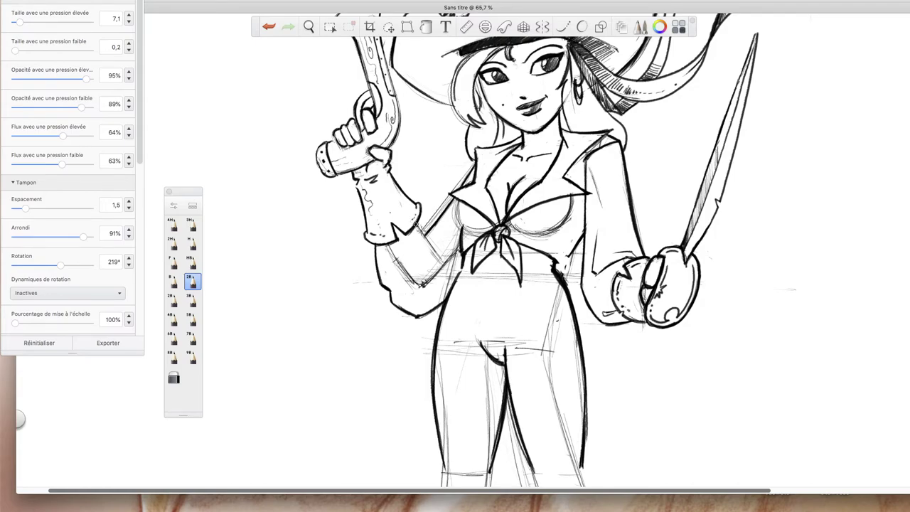
left_click_drag(416, 225, 432, 244)
mouse_move(419, 229)
left_mouse_down()
mouse_move(438, 253)
mouse_move(442, 282)
left_mouse_up()
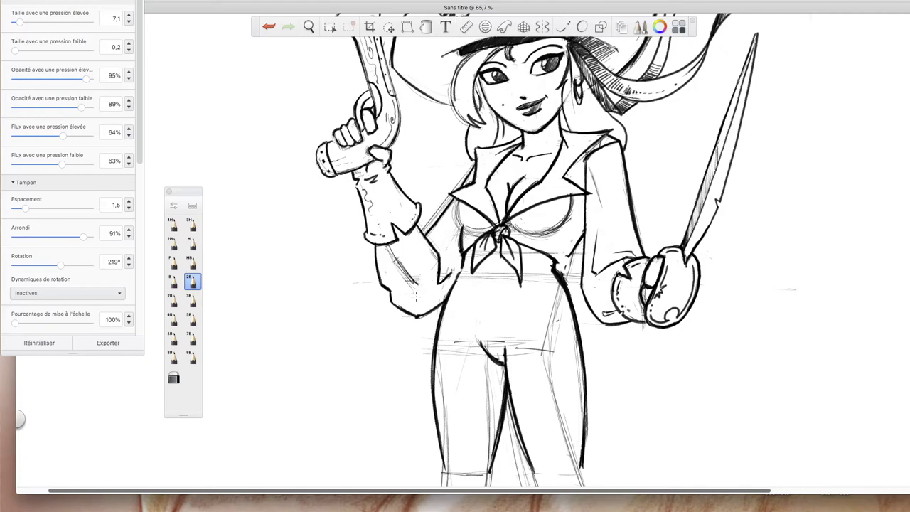
Erase the old guide lines inside the pistol arm's sleeve and draw fold lines in its lower part.
key("e")
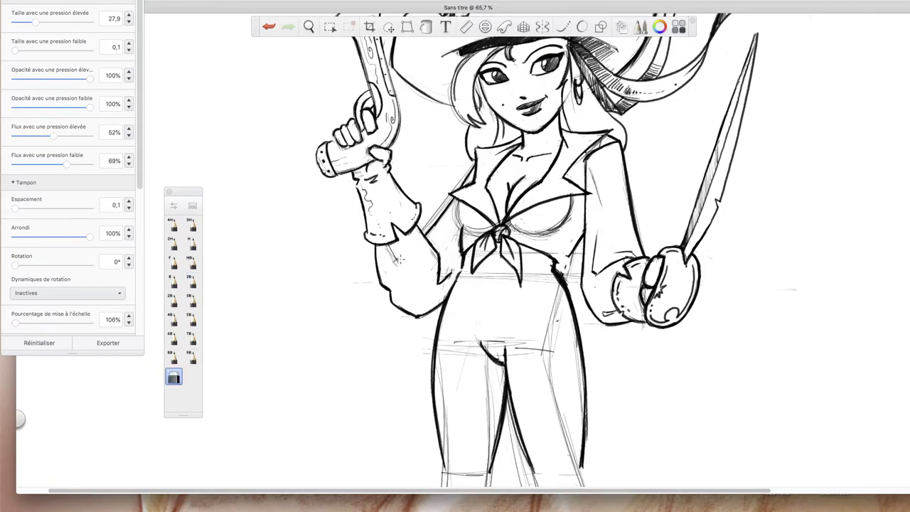
left_click_drag(421, 233, 442, 202)
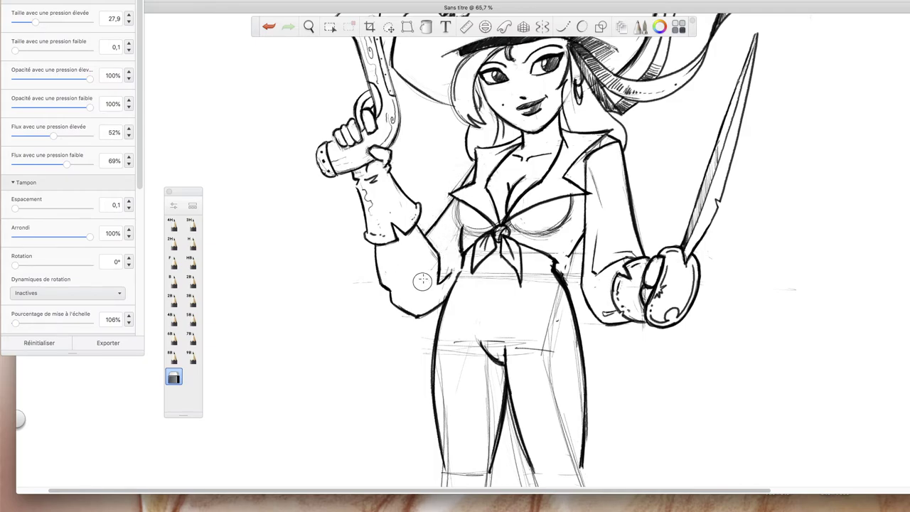
left_click(192, 282)
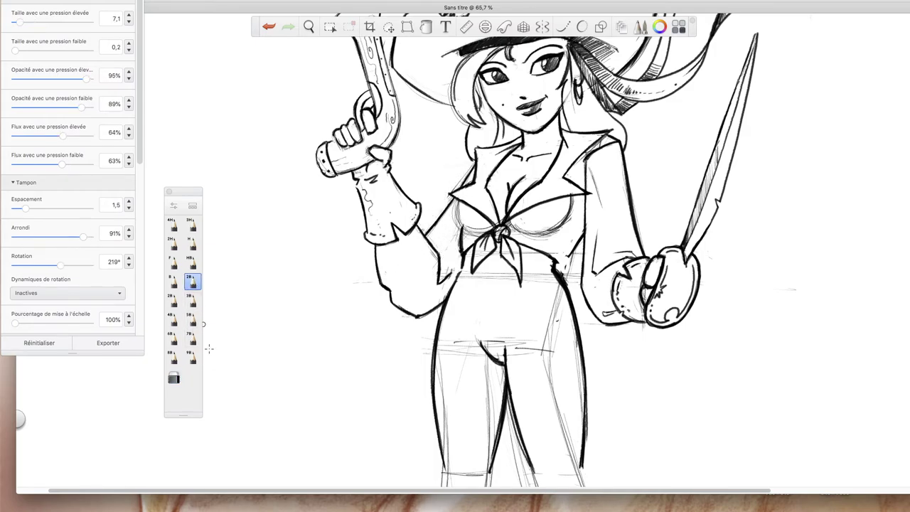
mouse_move(391, 291)
left_mouse_down()
mouse_move(388, 265)
mouse_move(392, 301)
mouse_move(387, 261)
left_mouse_up()
left_click_drag(389, 270, 387, 254)
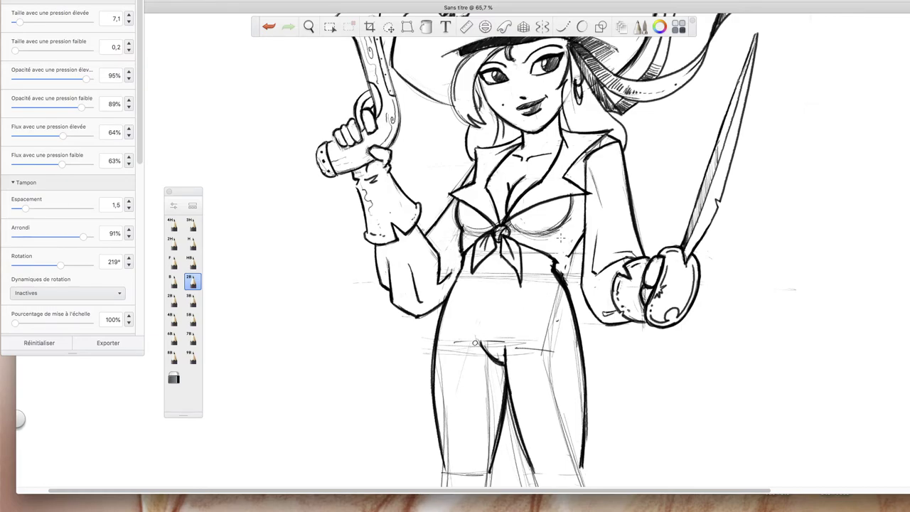
Ink the creases radiating from the shirt knot, the curves under the bust and short folds at the shirt's side hem.
mouse_move(472, 235)
left_mouse_down()
mouse_move(458, 245)
mouse_move(463, 235)
mouse_move(485, 234)
mouse_move(460, 243)
mouse_move(480, 236)
mouse_move(554, 256)
left_mouse_up()
left_click_drag(514, 233, 558, 247)
mouse_move(510, 229)
left_mouse_down()
mouse_move(522, 239)
mouse_move(469, 230)
left_mouse_up()
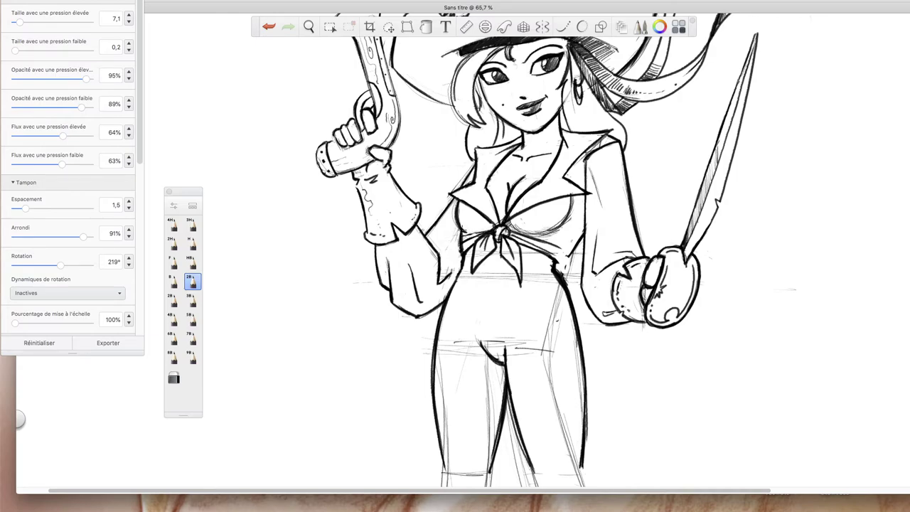
left_click_drag(530, 232, 566, 213)
left_click_drag(536, 235, 570, 202)
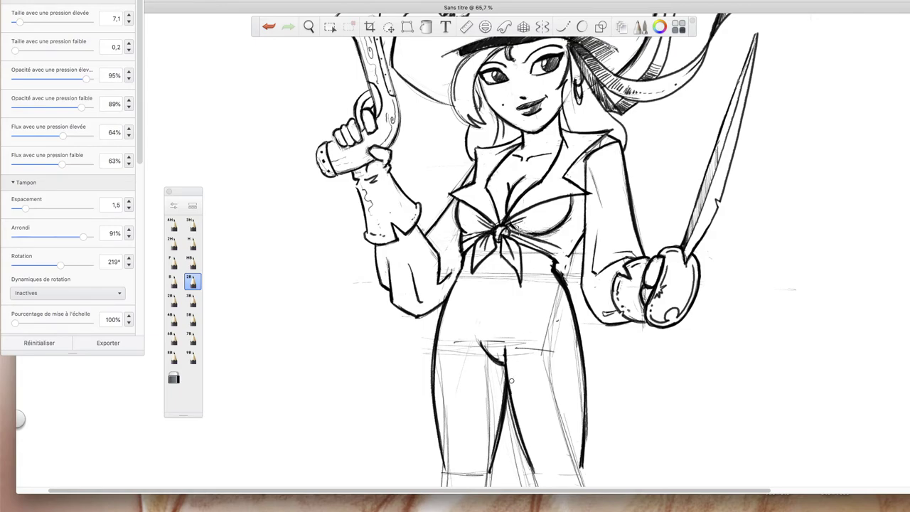
left_click_drag(572, 252, 560, 264)
left_click_drag(577, 243, 569, 254)
Ink the trousers' low curved waistline with a small notch at the front, and add the navel on the bare belly.
key("space")
left_click_drag(602, 347, 636, 252)
left_click_drag(639, 297, 641, 361)
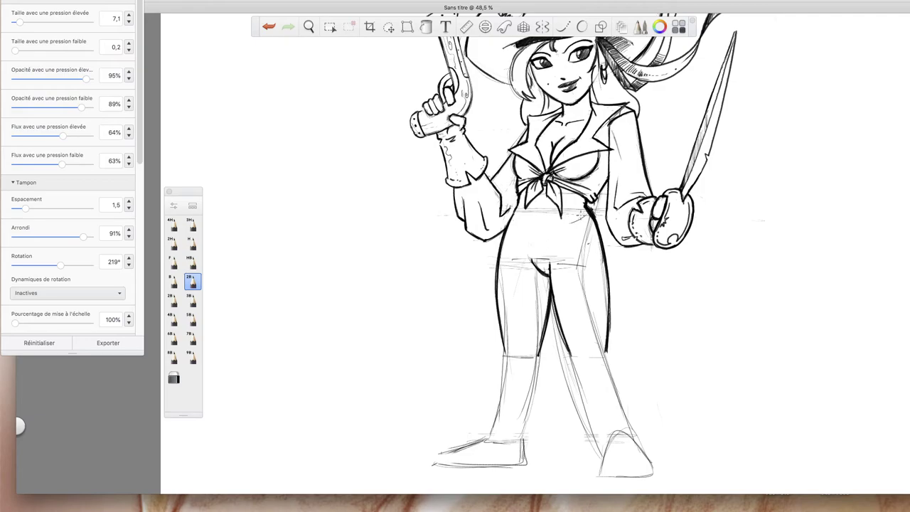
mouse_move(571, 217)
left_mouse_down()
mouse_move(538, 229)
mouse_move(556, 225)
left_mouse_up()
mouse_move(515, 221)
left_mouse_down()
mouse_move(535, 230)
mouse_move(588, 215)
left_mouse_up()
left_click_drag(535, 228, 515, 218)
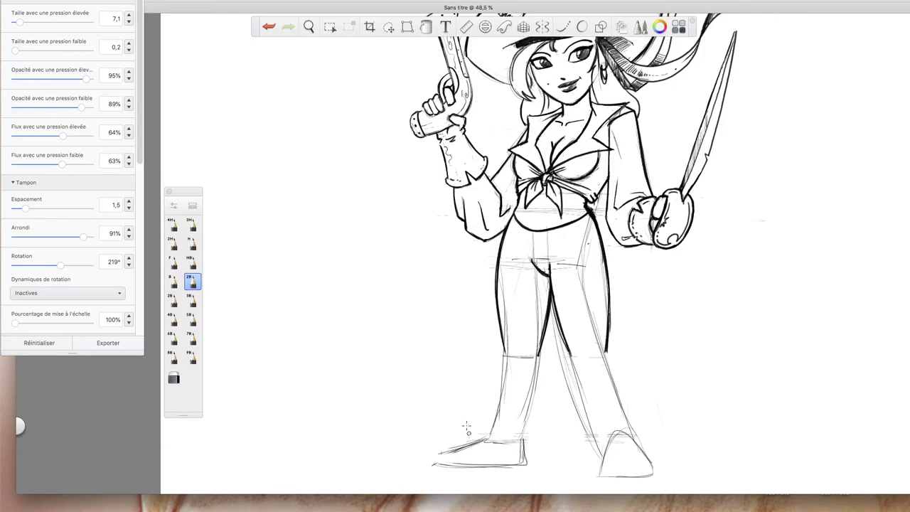
left_click_drag(546, 232, 588, 217)
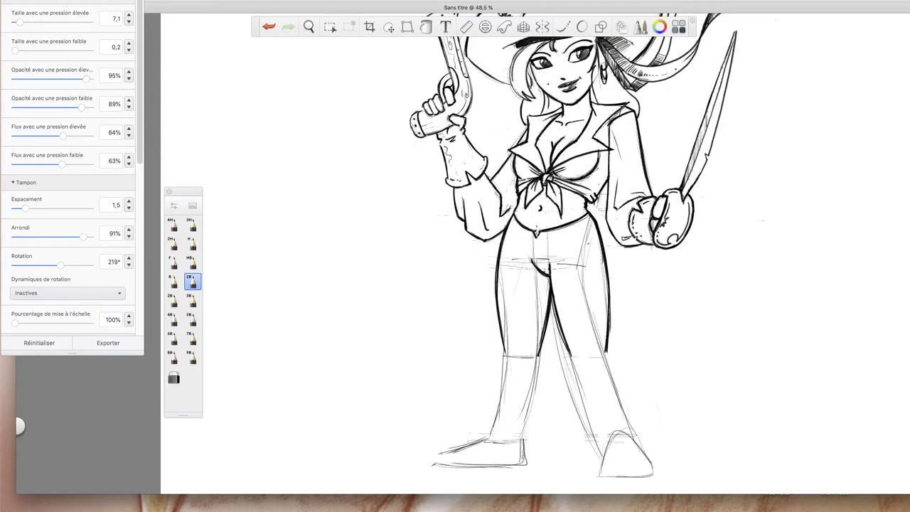
left_click_drag(546, 231, 588, 216)
Ink a wide flared boot cuff with a curved hem over the lower leg on the sword side.
key("space")
mouse_move(708, 406)
left_mouse_down()
mouse_move(719, 357)
mouse_move(692, 375)
mouse_move(739, 367)
mouse_move(727, 361)
left_mouse_up()
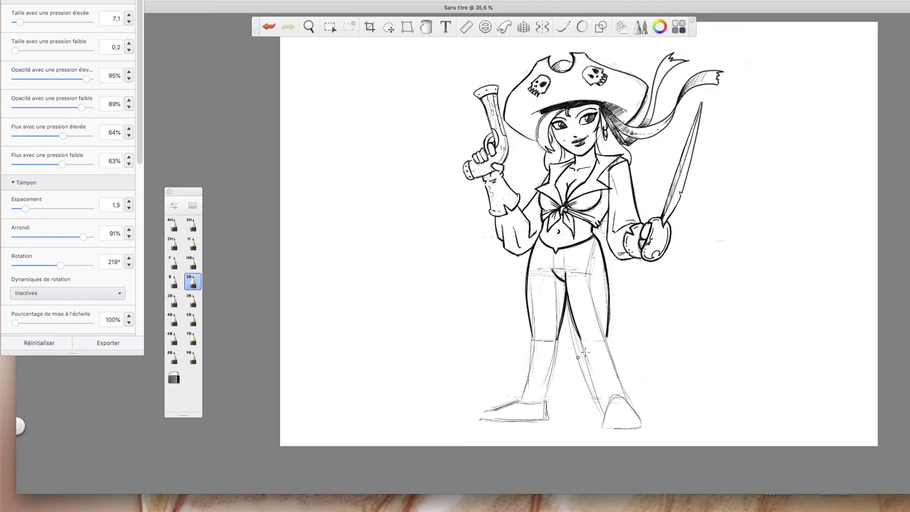
mouse_move(574, 339)
left_mouse_down()
mouse_move(593, 332)
mouse_move(572, 342)
mouse_move(612, 338)
mouse_move(573, 343)
left_mouse_up()
mouse_move(574, 341)
left_mouse_down()
mouse_move(582, 402)
mouse_move(613, 411)
left_mouse_up()
mouse_move(613, 336)
left_mouse_down()
mouse_move(628, 347)
mouse_move(621, 366)
mouse_move(638, 401)
mouse_move(635, 386)
mouse_move(629, 409)
mouse_move(607, 410)
left_mouse_up()
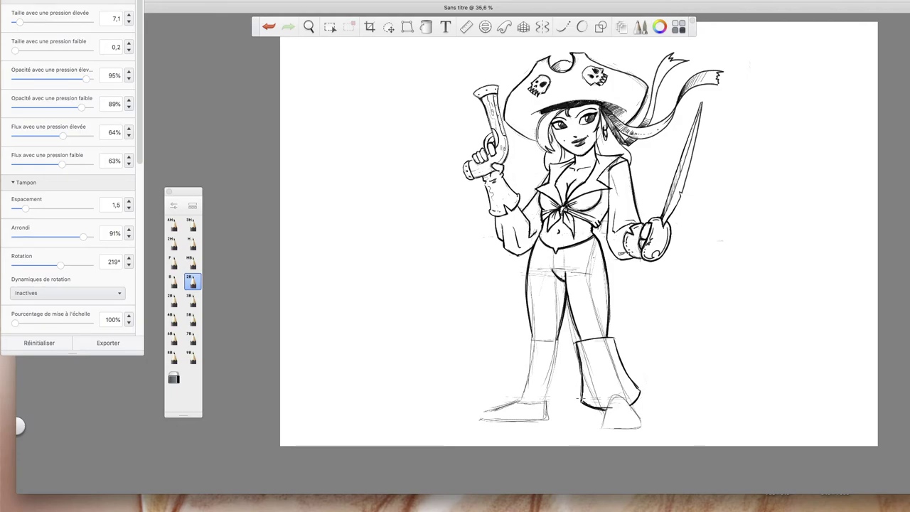
left_click_drag(581, 382, 577, 407)
Ink the matching flared boot cuff on the pistol-side leg and thicken the underside of the sword-side hem.
mouse_move(552, 340)
left_mouse_down()
mouse_move(526, 341)
mouse_move(563, 342)
mouse_move(558, 392)
left_mouse_up()
left_click_drag(560, 359, 559, 397)
mouse_move(563, 345)
left_mouse_down()
mouse_move(558, 405)
mouse_move(520, 396)
mouse_move(551, 410)
left_mouse_up()
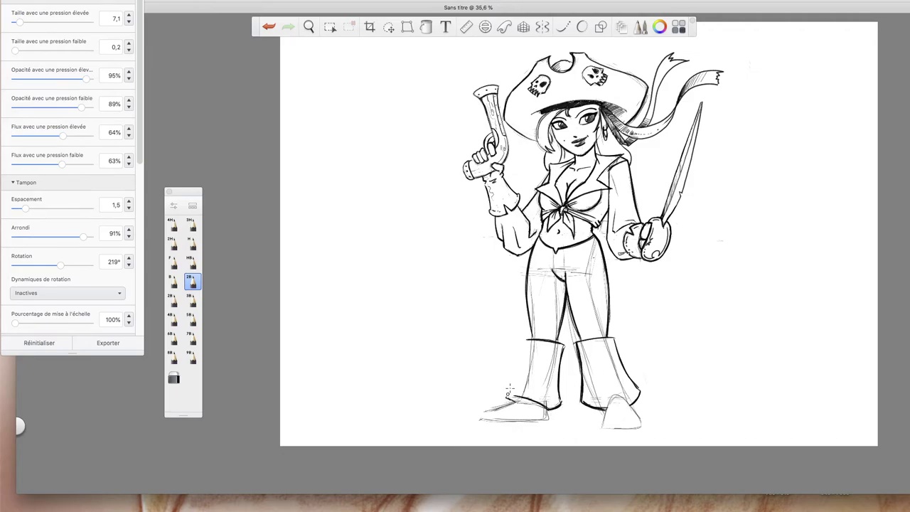
mouse_move(518, 374)
left_mouse_down()
mouse_move(506, 395)
mouse_move(523, 343)
mouse_move(525, 361)
left_mouse_up()
key("space")
mouse_move(599, 405)
left_mouse_down()
mouse_move(629, 392)
mouse_move(591, 408)
mouse_move(640, 389)
mouse_move(619, 401)
left_mouse_up()
mouse_move(623, 395)
left_mouse_down()
mouse_move(607, 403)
mouse_move(640, 388)
mouse_move(588, 406)
mouse_move(630, 397)
left_mouse_up()
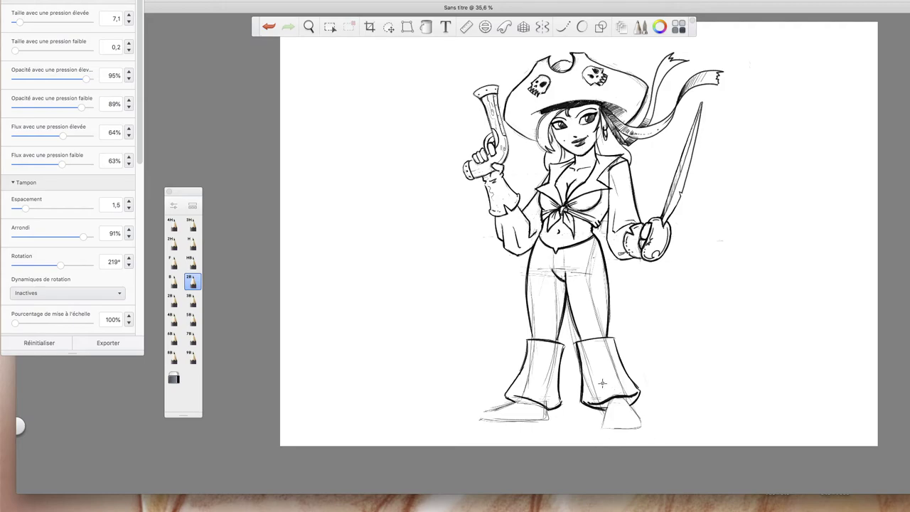
left_click_drag(592, 405, 586, 403)
Ink both buckled shoes with thick soles, one facing forward and one turned sideways, and shade under the cuffs.
mouse_move(611, 415)
left_mouse_down()
mouse_move(637, 413)
mouse_move(611, 408)
mouse_move(606, 426)
mouse_move(605, 409)
mouse_move(644, 415)
mouse_move(641, 425)
mouse_move(622, 415)
mouse_move(605, 423)
mouse_move(623, 415)
mouse_move(645, 423)
mouse_move(607, 434)
mouse_move(647, 431)
mouse_move(603, 434)
mouse_move(601, 422)
mouse_move(619, 431)
mouse_move(607, 432)
mouse_move(641, 431)
left_mouse_up()
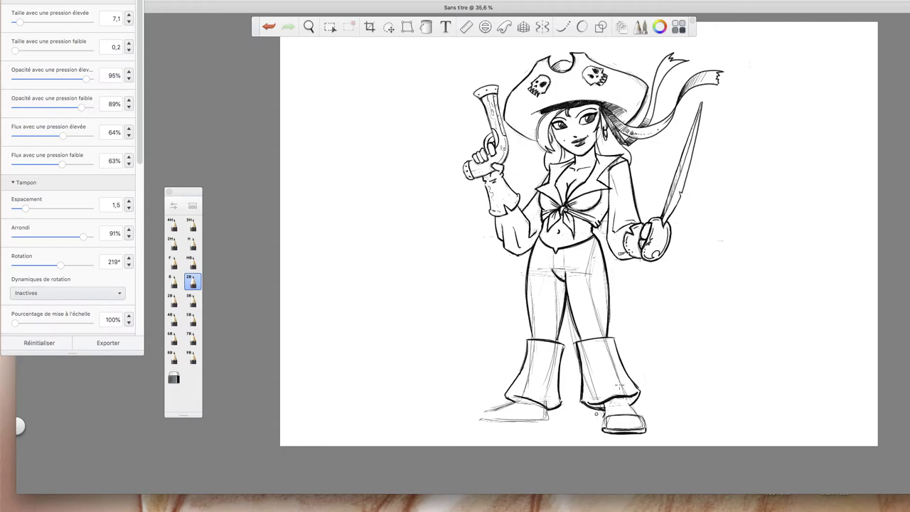
mouse_move(603, 407)
left_mouse_down()
mouse_move(634, 403)
mouse_move(635, 415)
mouse_move(604, 407)
mouse_move(635, 412)
mouse_move(605, 411)
mouse_move(614, 416)
mouse_move(607, 430)
left_mouse_up()
mouse_move(625, 398)
left_mouse_down()
mouse_move(632, 402)
mouse_move(605, 416)
mouse_move(645, 430)
mouse_move(612, 418)
mouse_move(604, 429)
left_mouse_up()
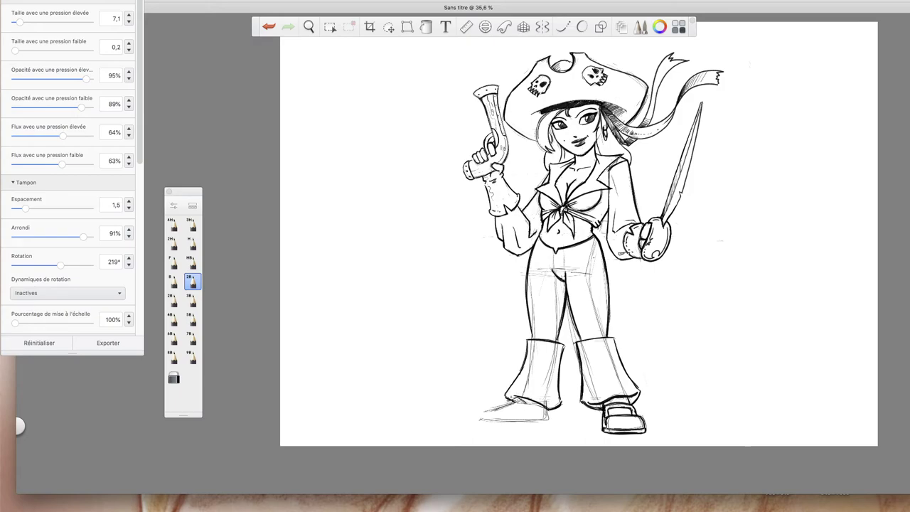
left_click_drag(513, 413, 525, 404)
mouse_move(484, 421)
left_mouse_down()
mouse_move(514, 420)
mouse_move(482, 406)
mouse_move(476, 415)
mouse_move(490, 420)
left_mouse_up()
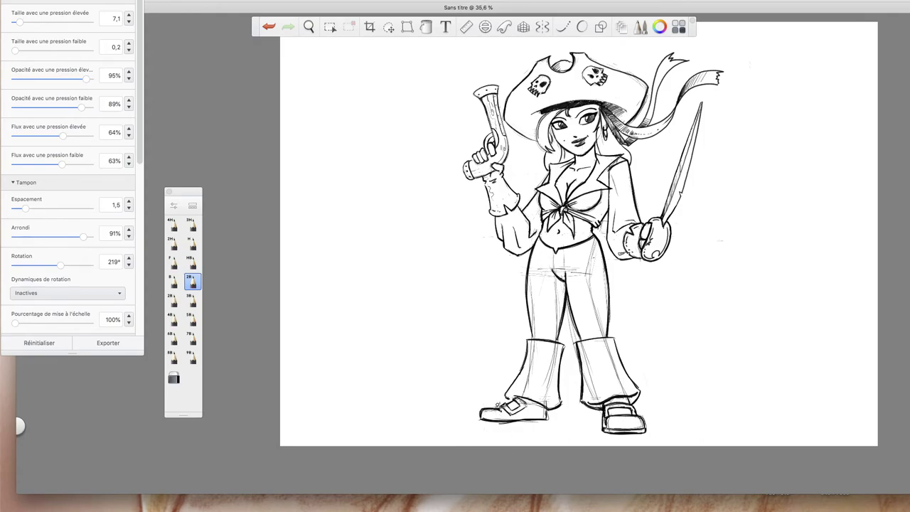
mouse_move(477, 422)
left_mouse_down()
mouse_move(546, 420)
mouse_move(474, 424)
mouse_move(525, 427)
left_mouse_up()
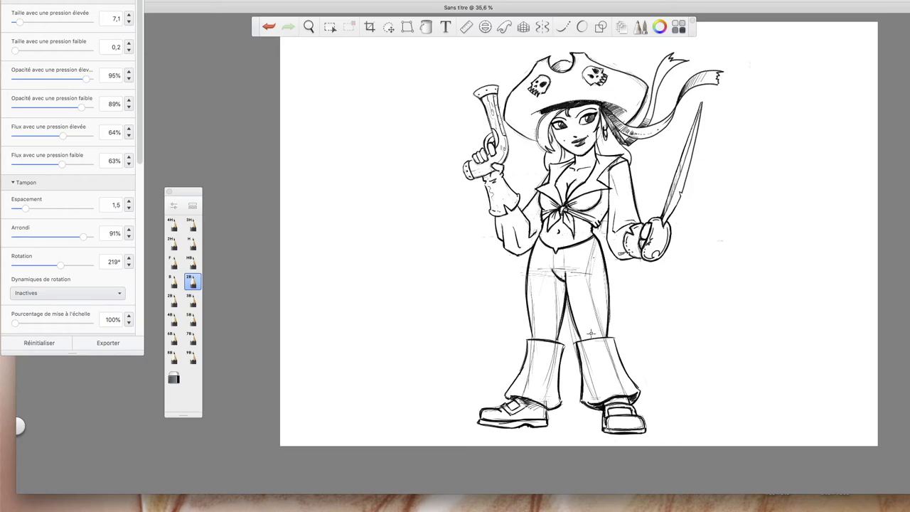
Erase the construction lines inside the hips, thighs and both boot cuffs.
key("e")
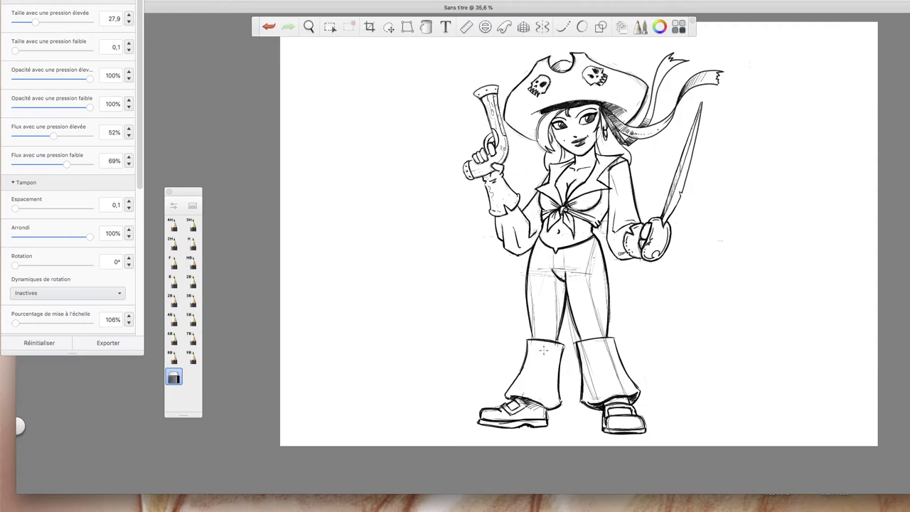
left_click_drag(536, 273, 535, 325)
left_click_drag(556, 263, 569, 255)
mouse_move(587, 287)
left_mouse_down()
mouse_move(593, 247)
mouse_move(599, 324)
left_mouse_up()
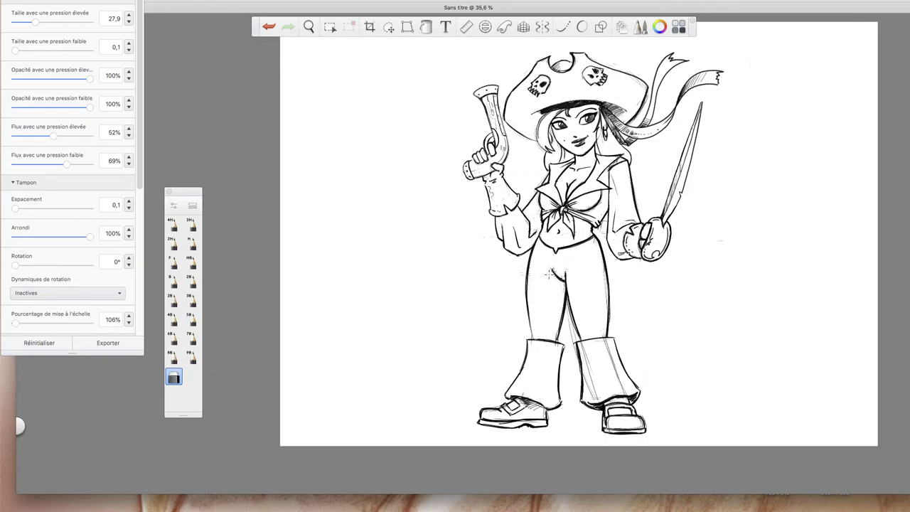
left_click_drag(585, 356, 595, 395)
left_click_drag(607, 343, 621, 389)
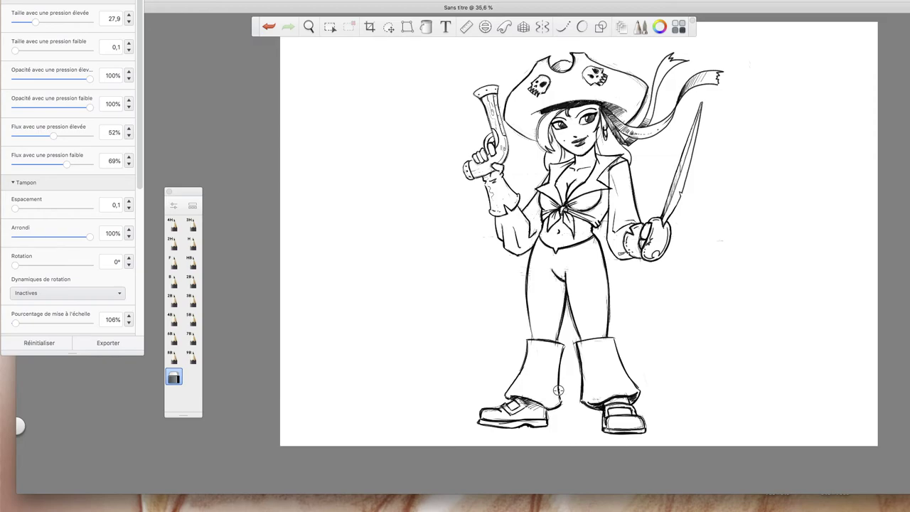
Draw a wide belt slung diagonally across the hips from the sword-side waist to the opposite thigh with the 2B pencil.
left_click(192, 282)
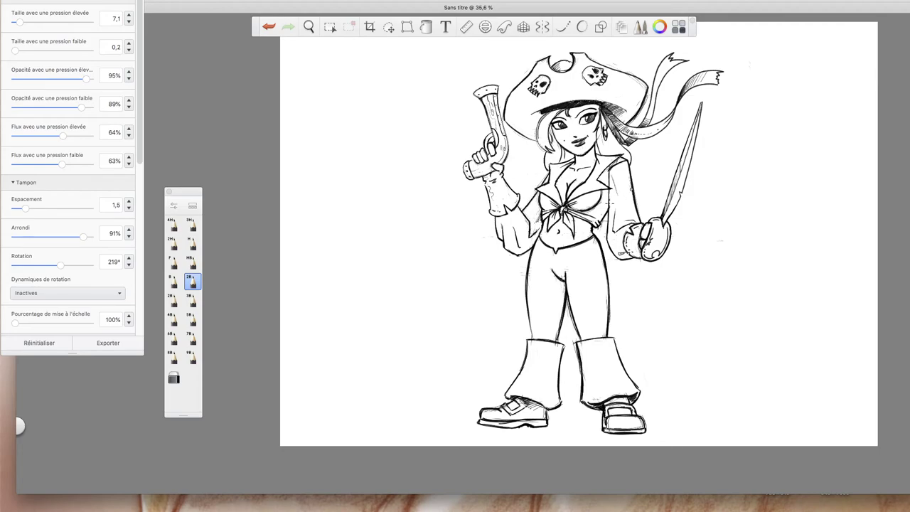
left_click_drag(591, 225, 597, 212)
mouse_move(532, 272)
left_mouse_down()
mouse_move(559, 252)
mouse_move(527, 277)
left_mouse_up()
mouse_move(576, 259)
left_mouse_down()
mouse_move(526, 297)
mouse_move(571, 261)
mouse_move(546, 279)
mouse_move(528, 279)
left_mouse_up()
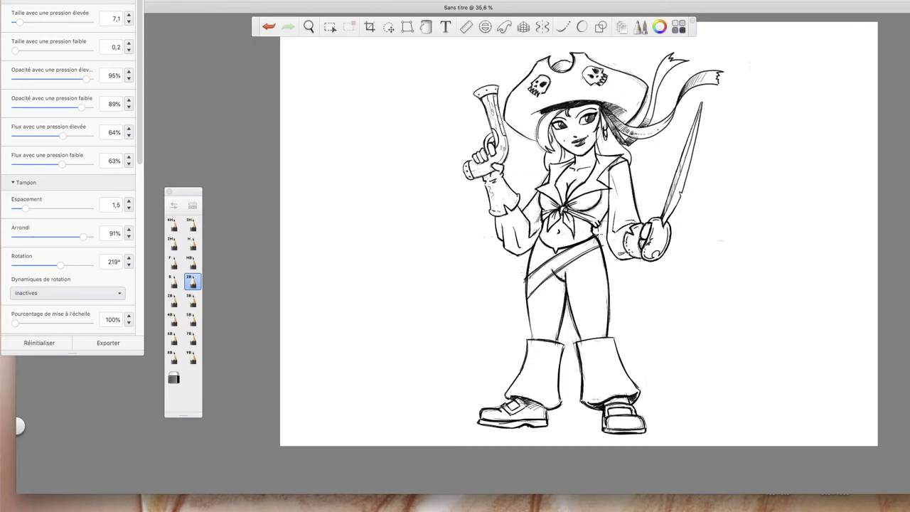
mouse_move(601, 233)
left_mouse_down()
mouse_move(609, 254)
mouse_move(545, 267)
mouse_move(599, 256)
left_mouse_up()
left_click_drag(529, 275, 522, 299)
Ink a studded waistband under the belly and touch up the leg lines above the boot cuffs.
key("space")
mouse_move(629, 270)
left_mouse_down()
mouse_move(674, 234)
mouse_move(639, 260)
left_mouse_up()
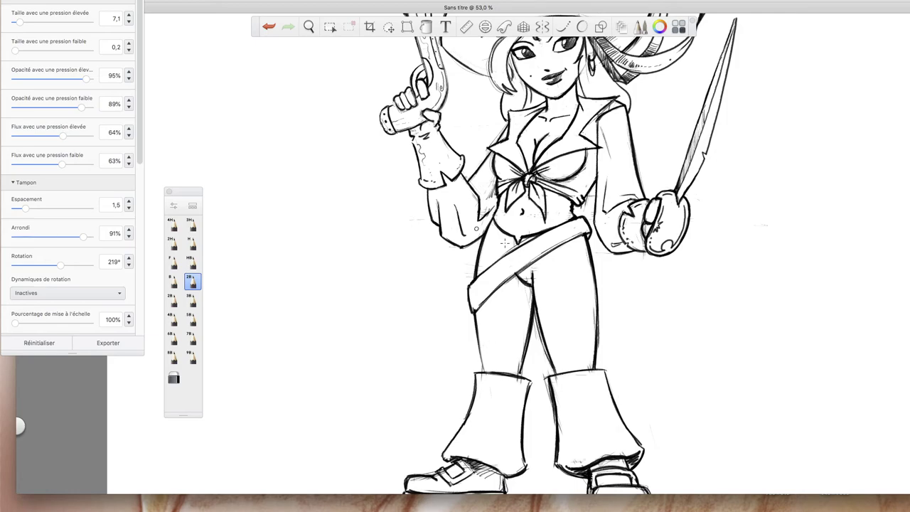
mouse_move(488, 228)
left_mouse_down()
mouse_move(515, 252)
mouse_move(528, 250)
mouse_move(489, 224)
mouse_move(518, 243)
mouse_move(510, 243)
mouse_move(525, 240)
left_mouse_up()
left_click_drag(484, 370, 479, 340)
left_click_drag(556, 381, 551, 359)
Draw a rectangular holder at the belt's lower end and outline a curved scabbard running behind the legs.
mouse_move(458, 289)
left_mouse_down()
mouse_move(461, 316)
mouse_move(473, 314)
mouse_move(456, 307)
left_mouse_up()
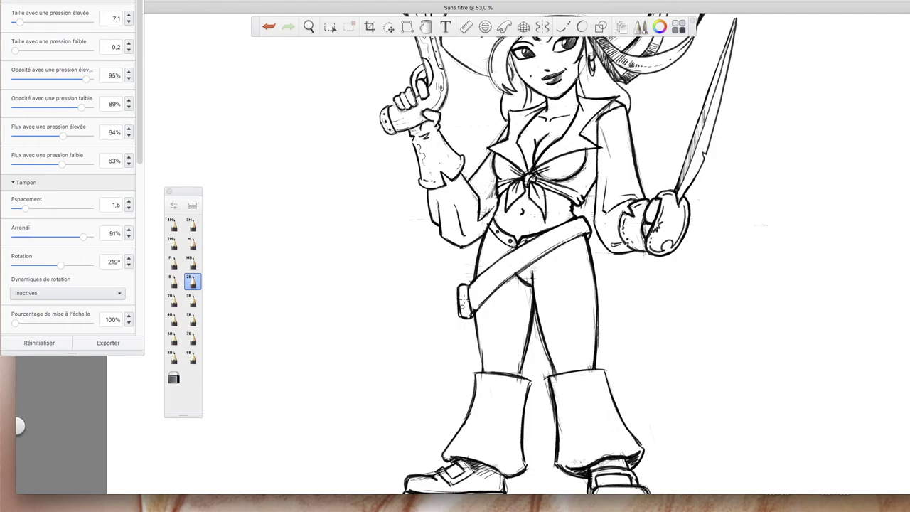
left_click_drag(461, 309, 464, 317)
mouse_move(469, 284)
left_mouse_down()
mouse_move(469, 329)
mouse_move(555, 425)
left_mouse_up()
mouse_move(528, 366)
left_mouse_down()
mouse_move(552, 409)
mouse_move(549, 424)
left_mouse_up()
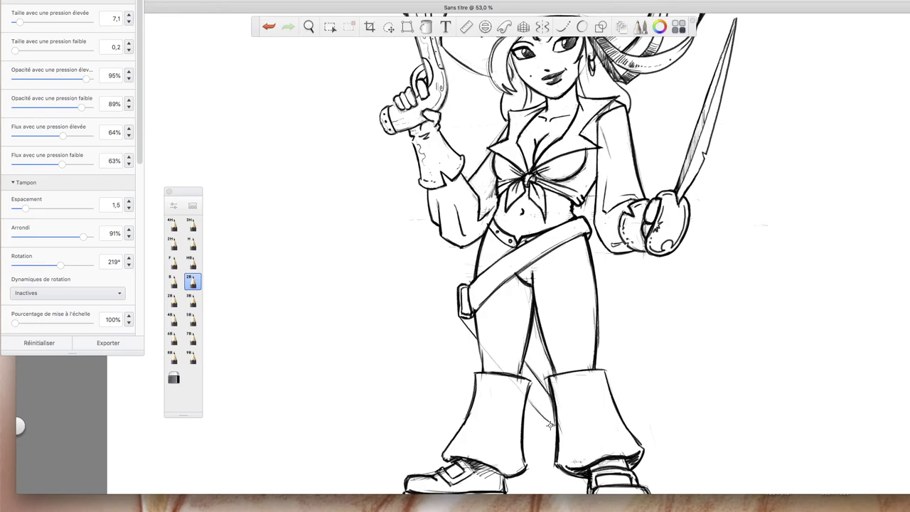
Hatch the visible parts of the scabbard and fill the inside of the belt holder with black.
left_click_drag(521, 364, 546, 417)
left_click_drag(471, 325, 479, 335)
left_click_drag(464, 287, 467, 317)
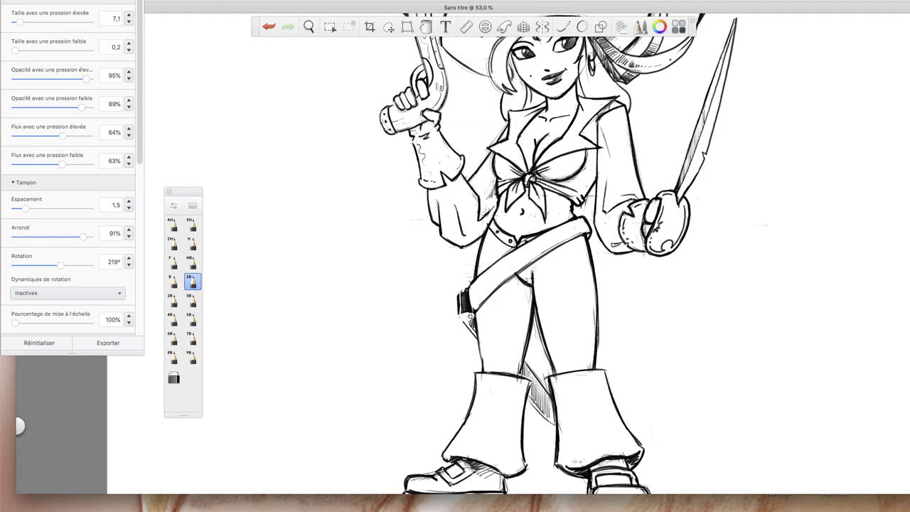
mouse_move(459, 301)
left_mouse_down()
mouse_move(460, 313)
mouse_move(462, 292)
left_mouse_up()
left_click_drag(459, 288, 469, 285)
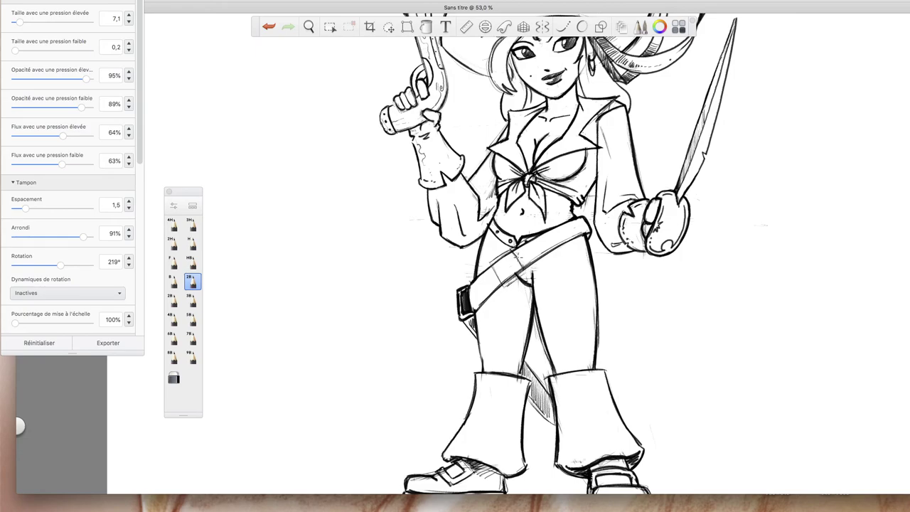
Ink a square buckle outline across the middle of the diagonal belt.
left_click(308, 26)
left_click_drag(528, 257, 561, 226)
left_click_drag(596, 371, 589, 327)
left_click(607, 270)
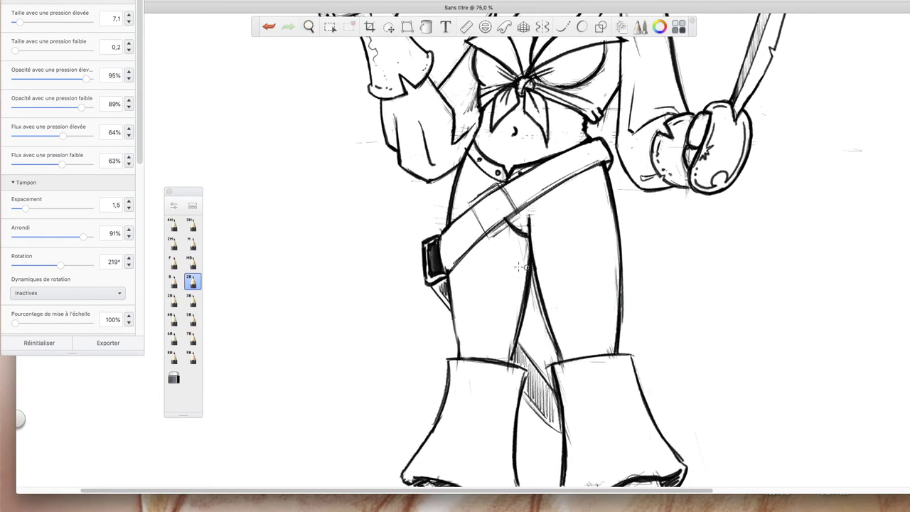
mouse_move(469, 205)
left_mouse_down()
mouse_move(487, 236)
mouse_move(517, 217)
left_mouse_up()
mouse_move(518, 214)
left_mouse_down()
mouse_move(502, 183)
mouse_move(467, 204)
left_mouse_up()
left_click_drag(467, 204, 489, 237)
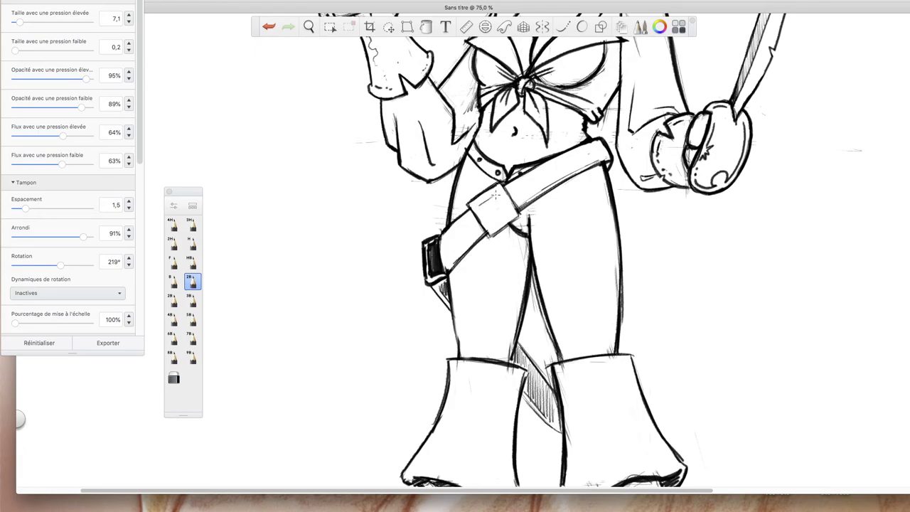
Complete the belt buckle with its inner frame and prong, and draw the strap's rounded tip beside it.
mouse_move(498, 194)
left_mouse_down()
mouse_move(502, 216)
mouse_move(500, 197)
mouse_move(475, 203)
mouse_move(493, 195)
mouse_move(474, 208)
mouse_move(518, 180)
left_mouse_up()
mouse_move(502, 222)
left_mouse_down()
mouse_move(532, 203)
mouse_move(501, 219)
left_mouse_up()
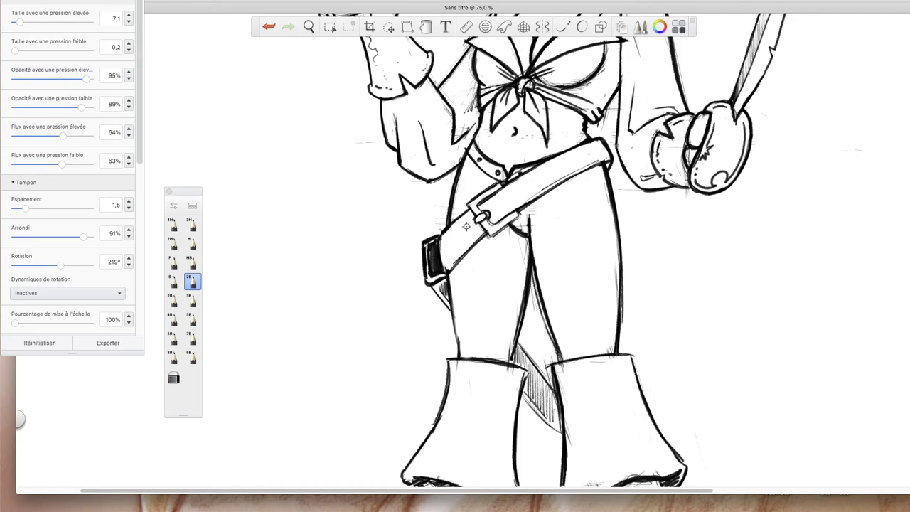
left_click_drag(466, 229, 464, 226)
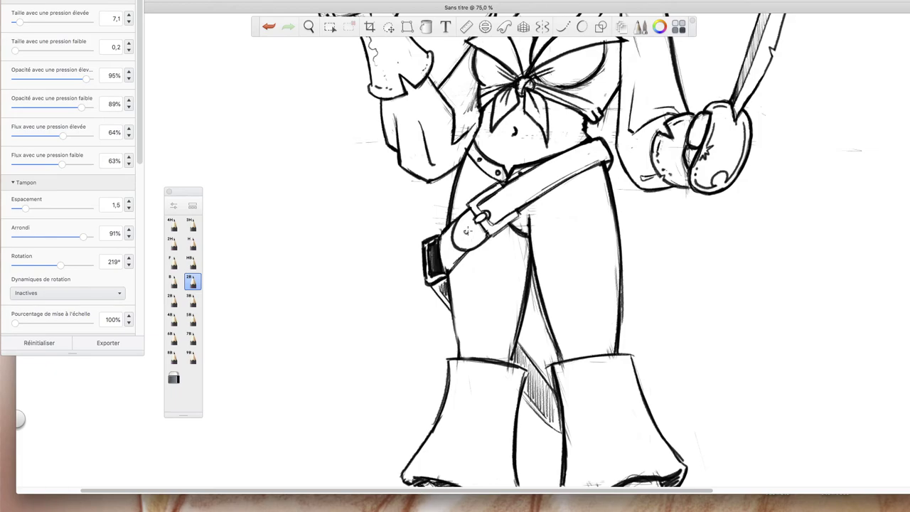
Ink the eyelet holes along the diagonal belt, adding small texture marks on the strap and a detail line by the buckle.
left_click_drag(466, 229, 464, 229)
left_click_drag(502, 202, 504, 200)
mouse_move(530, 184)
left_mouse_down()
mouse_move(599, 140)
mouse_move(520, 206)
mouse_move(581, 171)
left_mouse_up()
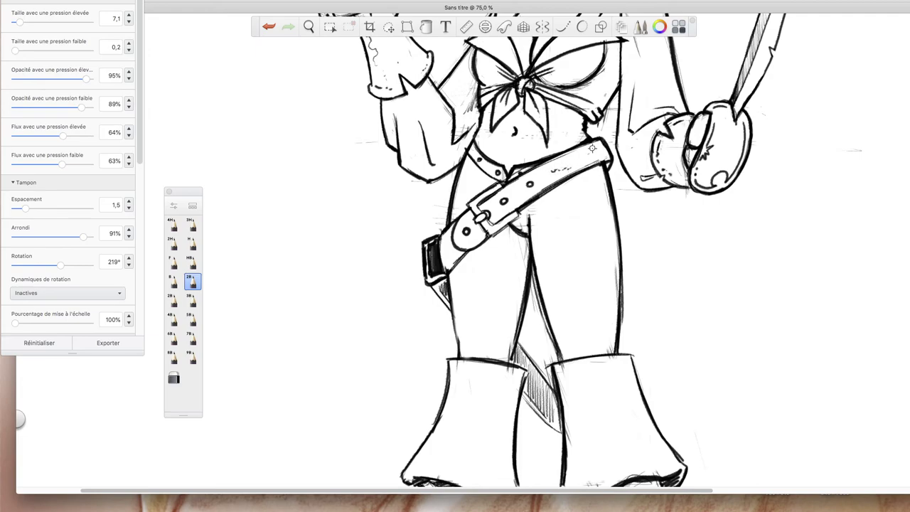
mouse_move(490, 224)
left_mouse_down()
mouse_move(516, 213)
mouse_move(492, 237)
left_mouse_up()
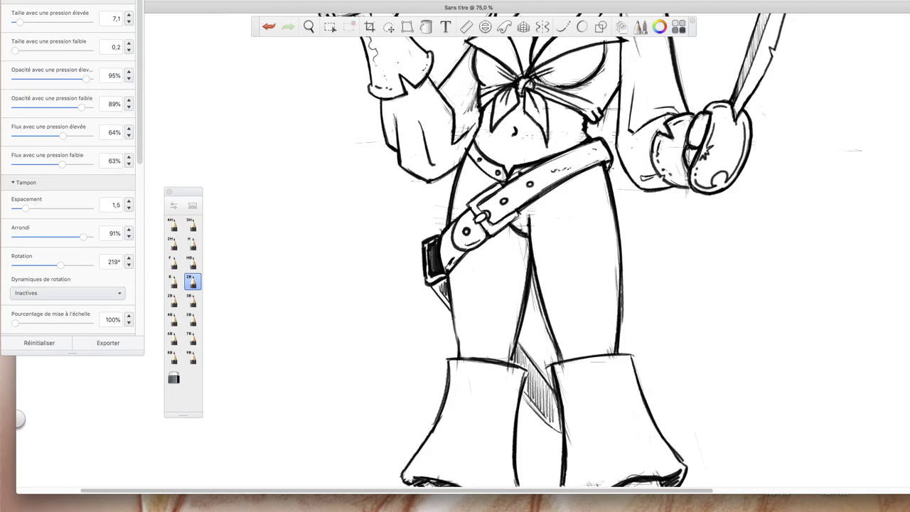
Draw thin lengthwise stripe lines down both trouser legs, from the belt to the boot tops.
left_click_drag(530, 229, 550, 333)
left_click_drag(590, 181, 602, 354)
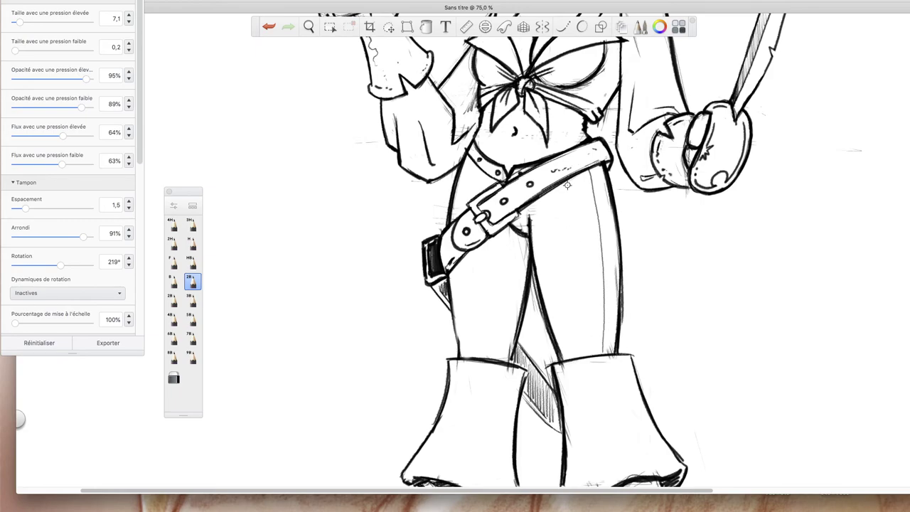
left_click_drag(566, 187, 587, 361)
left_click_drag(540, 204, 571, 362)
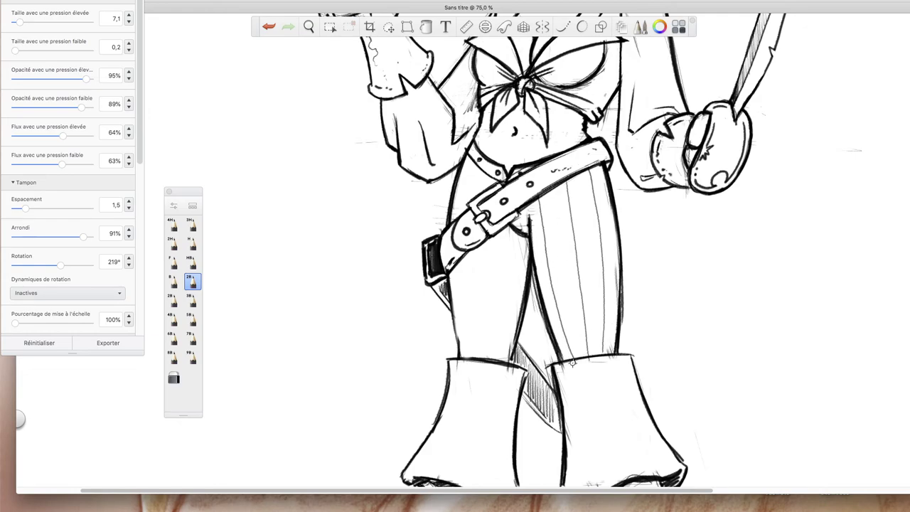
left_click_drag(510, 261, 488, 363)
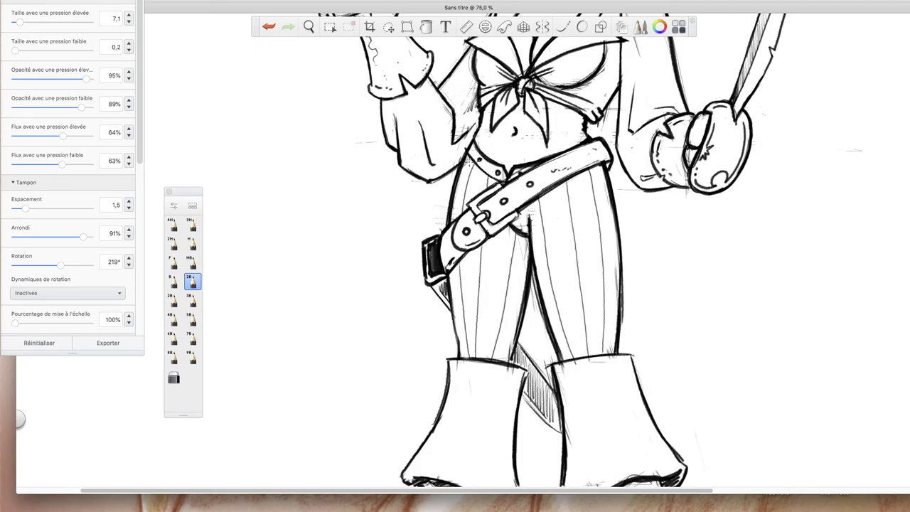
Hatch alternate stripes on the trouser leg beside the belt holder with diagonal strokes.
left_click_drag(469, 164, 457, 218)
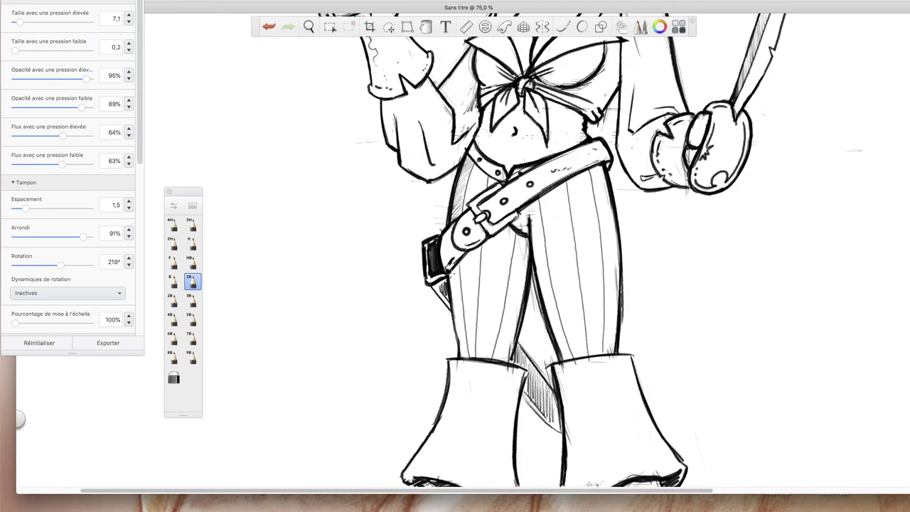
left_click_drag(456, 266, 460, 355)
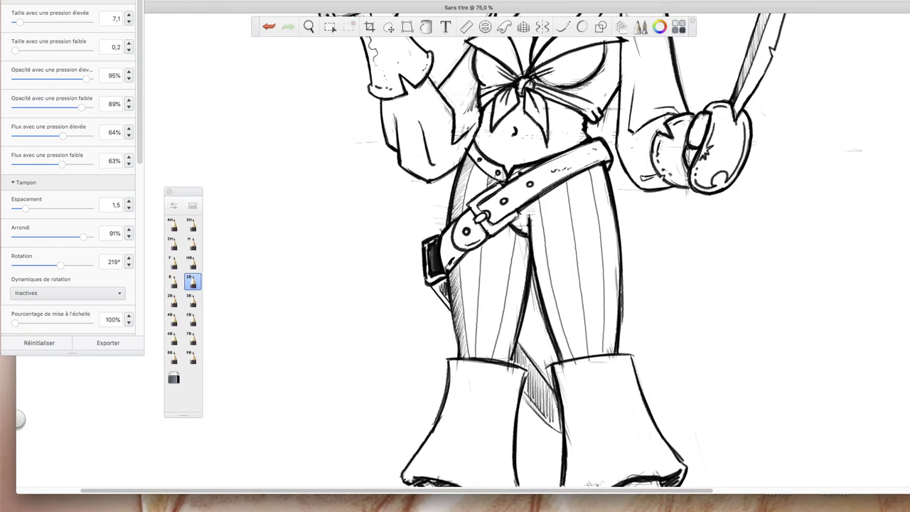
mouse_move(489, 242)
left_mouse_down()
mouse_move(508, 233)
mouse_move(506, 252)
mouse_move(479, 289)
mouse_move(481, 305)
mouse_move(500, 292)
mouse_move(503, 302)
mouse_move(480, 334)
mouse_move(489, 332)
mouse_move(486, 362)
left_mouse_up()
left_click_drag(524, 256, 506, 363)
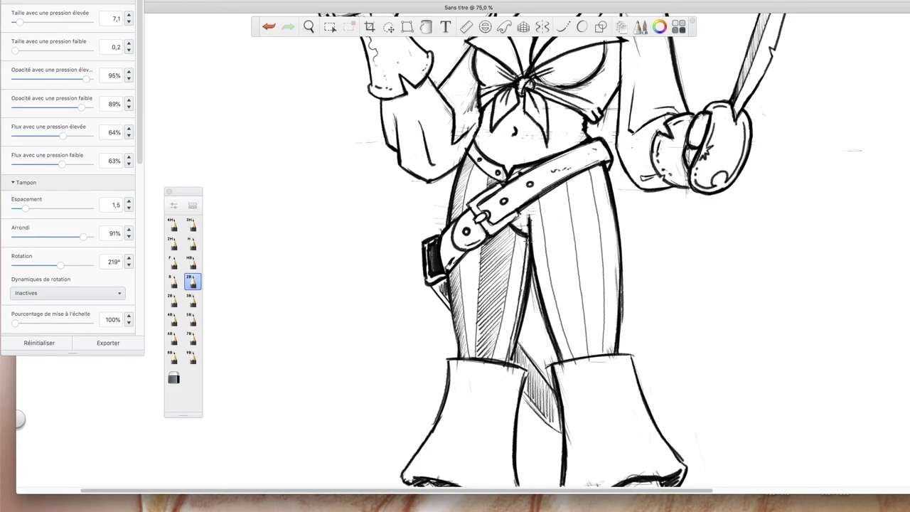
left_click_drag(529, 247, 523, 307)
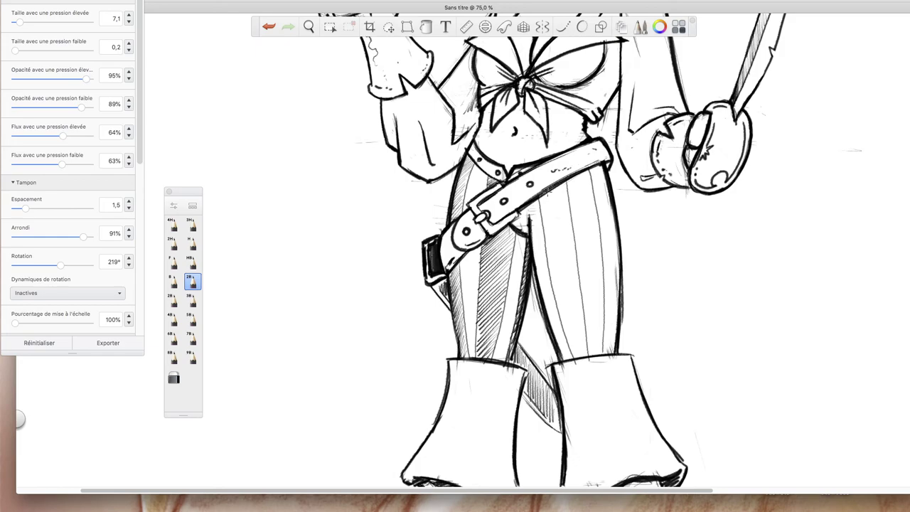
Hatch alternate stripes on the other trouser leg, including the one along its outer edge.
mouse_move(551, 190)
left_mouse_down()
mouse_move(550, 262)
mouse_move(571, 307)
mouse_move(581, 305)
mouse_move(577, 348)
left_mouse_up()
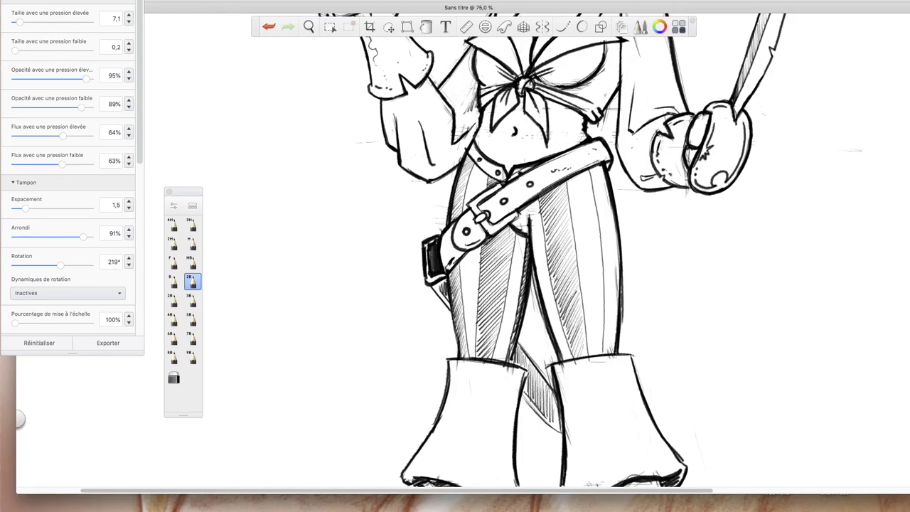
mouse_move(592, 171)
left_mouse_down()
mouse_move(601, 230)
mouse_move(612, 229)
mouse_move(601, 265)
mouse_move(615, 263)
mouse_move(602, 300)
left_mouse_up()
left_click_drag(612, 302, 603, 350)
Retrace the stripe borders on both trouser legs with firmer lines.
left_click_drag(590, 183, 603, 348)
left_click_drag(568, 185, 587, 348)
left_click_drag(601, 254, 604, 350)
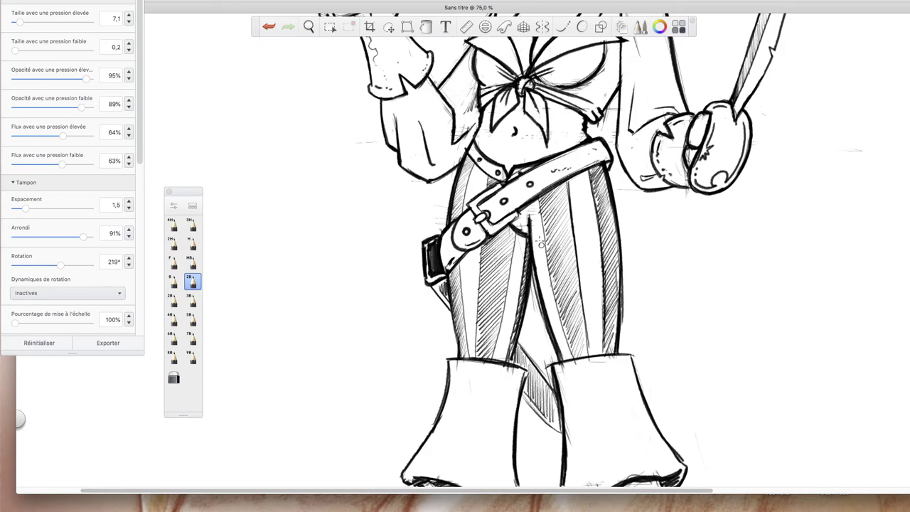
mouse_move(538, 198)
left_mouse_down()
mouse_move(551, 287)
mouse_move(578, 361)
left_mouse_up()
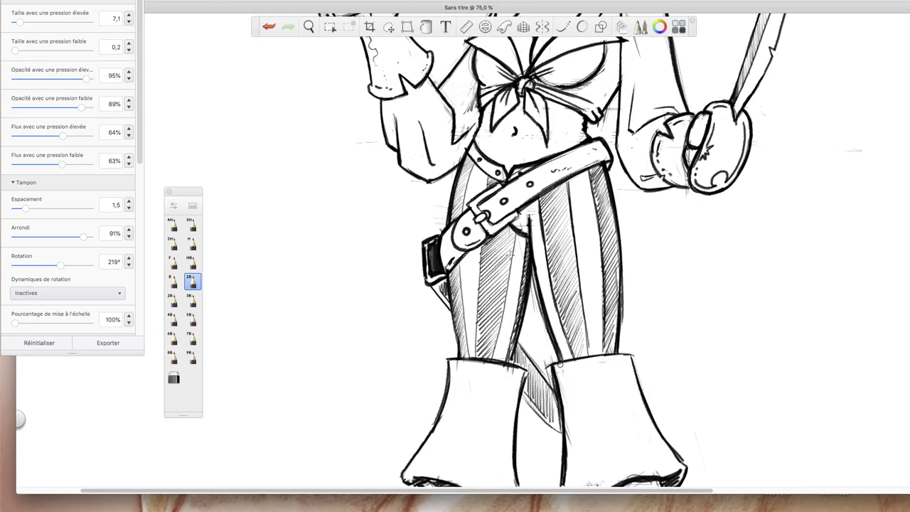
left_click_drag(516, 241, 506, 296)
left_click_drag(481, 244, 475, 352)
left_click_drag(463, 270, 465, 355)
left_click_drag(471, 167, 462, 206)
Set the pencil size to 9.1, test it beside the figure, and thicken the outer contour of the sword arm, gloved hand and sword.
key("space")
mouse_move(615, 270)
left_mouse_down()
mouse_move(620, 239)
mouse_move(604, 282)
mouse_move(609, 190)
left_mouse_up()
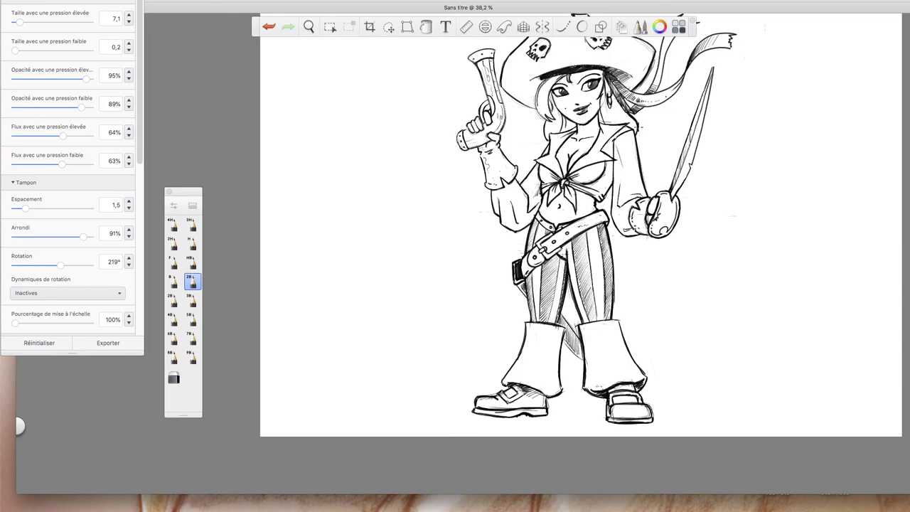
key("]")
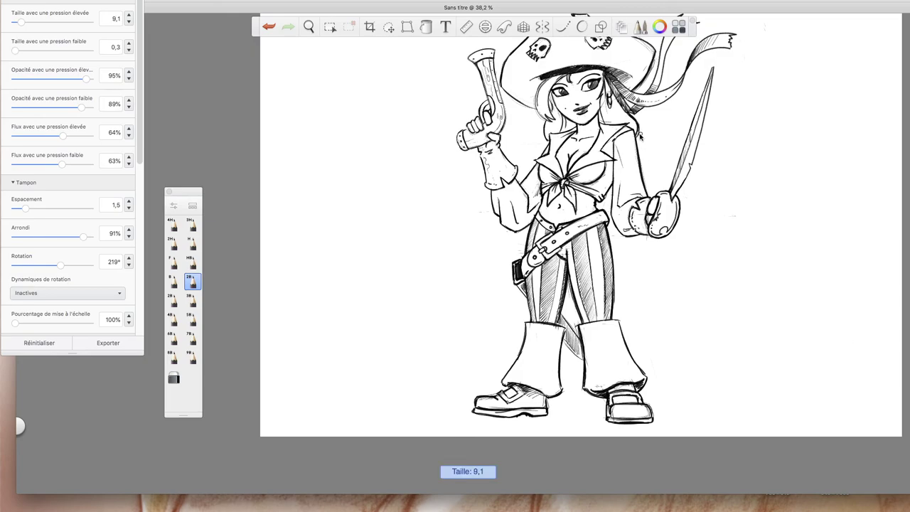
left_click_drag(628, 113, 636, 123)
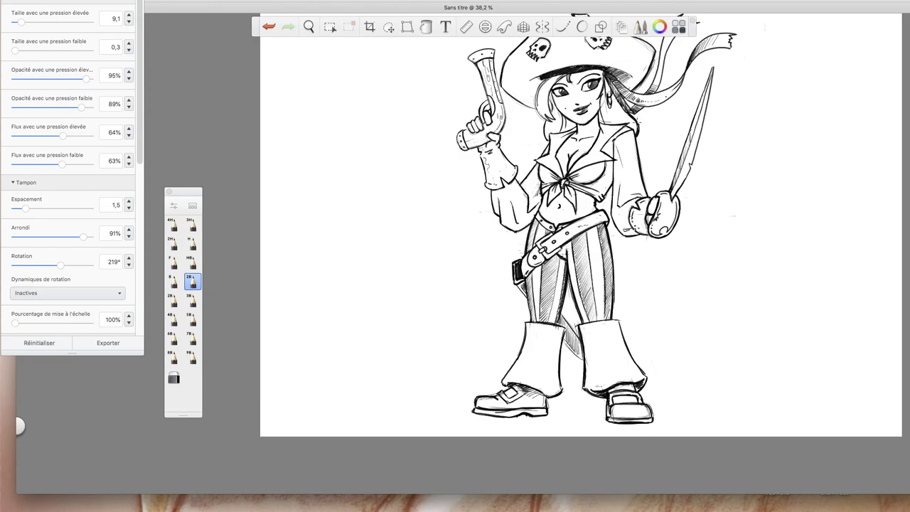
mouse_move(828, 114)
left_mouse_down()
mouse_move(807, 128)
mouse_move(817, 141)
mouse_move(828, 132)
mouse_move(820, 147)
left_mouse_up()
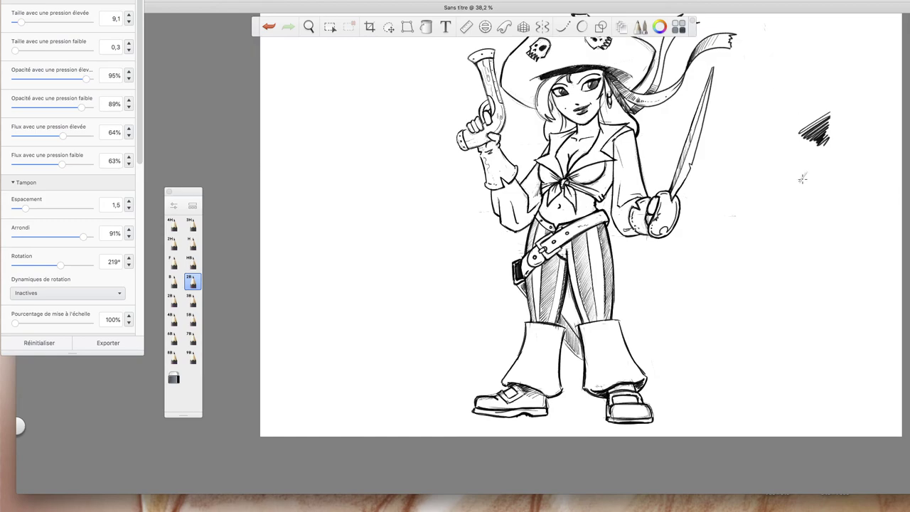
left_click_drag(804, 178, 802, 182)
left_click_drag(636, 138, 646, 194)
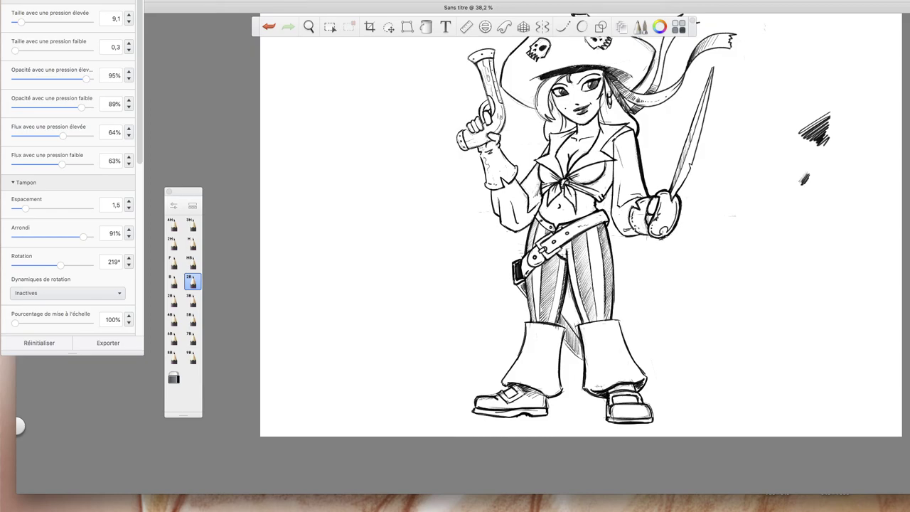
left_click_drag(658, 238, 649, 234)
left_click_drag(681, 149, 697, 105)
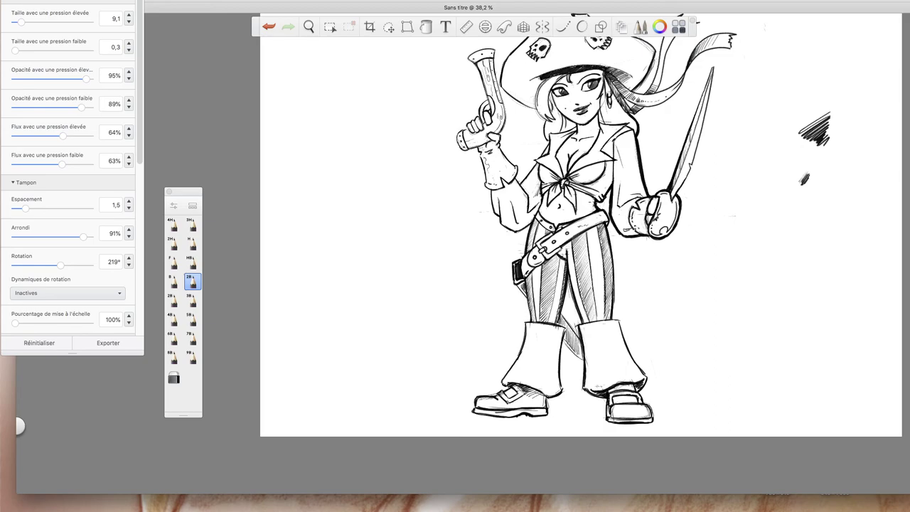
Thicken the contours of the trouser leg and boot below the sword arm, the scabbard, the inner legs and the shoes.
left_click_drag(609, 245, 611, 309)
mouse_move(646, 374)
left_mouse_down()
mouse_move(641, 397)
mouse_move(653, 416)
left_mouse_up()
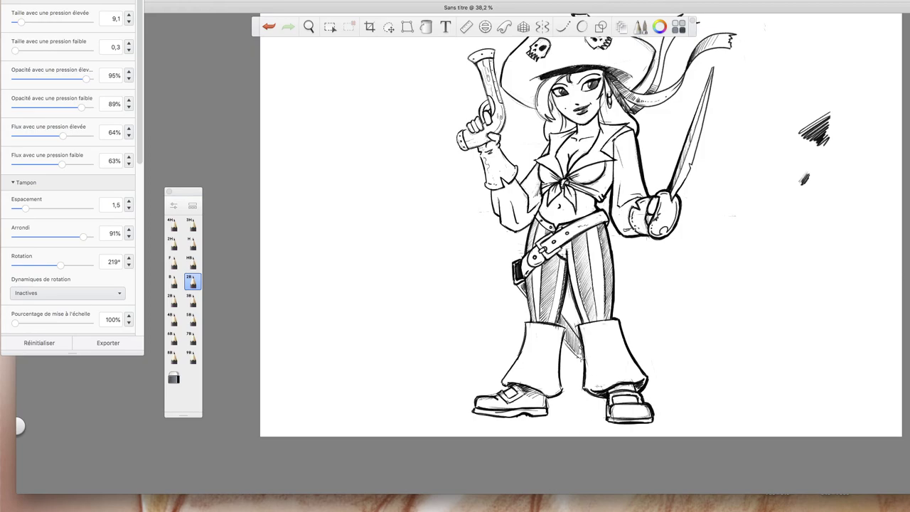
mouse_move(580, 358)
left_mouse_down()
mouse_move(583, 385)
mouse_move(565, 345)
mouse_move(568, 313)
mouse_move(581, 339)
left_mouse_up()
mouse_move(570, 305)
left_mouse_down()
mouse_move(565, 288)
mouse_move(577, 315)
mouse_move(546, 419)
left_mouse_up()
left_click_drag(507, 412, 513, 420)
mouse_move(500, 383)
left_mouse_down()
mouse_move(513, 392)
mouse_move(499, 395)
left_mouse_up()
mouse_move(503, 386)
left_mouse_down()
mouse_move(472, 400)
mouse_move(470, 412)
left_mouse_up()
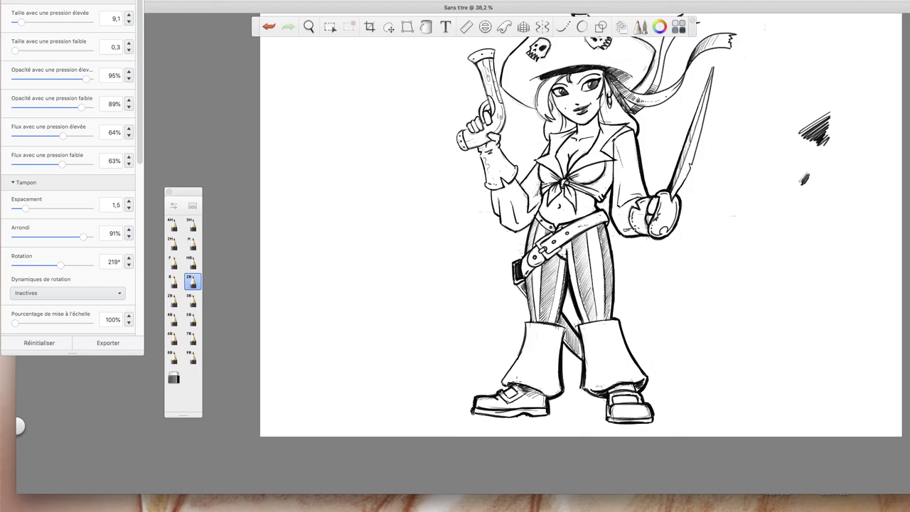
Thicken the outer contour on the pistol side, from the boot up past the belt holder and hip to the sleeve.
left_click_drag(511, 364, 501, 381)
mouse_move(521, 348)
left_mouse_down()
mouse_move(497, 382)
mouse_move(528, 319)
mouse_move(507, 260)
left_mouse_up()
mouse_move(529, 323)
left_mouse_down()
mouse_move(507, 268)
mouse_move(533, 222)
mouse_move(521, 236)
mouse_move(496, 233)
mouse_move(486, 196)
left_mouse_up()
left_click_drag(508, 225, 506, 237)
Thicken the outlines of the cuff, the hand and the flintlock pistol.
mouse_move(484, 175)
left_mouse_down()
mouse_move(481, 185)
mouse_move(473, 163)
left_mouse_up()
mouse_move(480, 143)
left_mouse_down()
mouse_move(473, 157)
mouse_move(482, 172)
mouse_move(455, 129)
left_mouse_up()
mouse_move(454, 132)
left_mouse_down()
mouse_move(478, 124)
mouse_move(491, 95)
left_mouse_up()
mouse_move(487, 84)
left_mouse_down()
mouse_move(489, 74)
mouse_move(466, 56)
left_mouse_up()
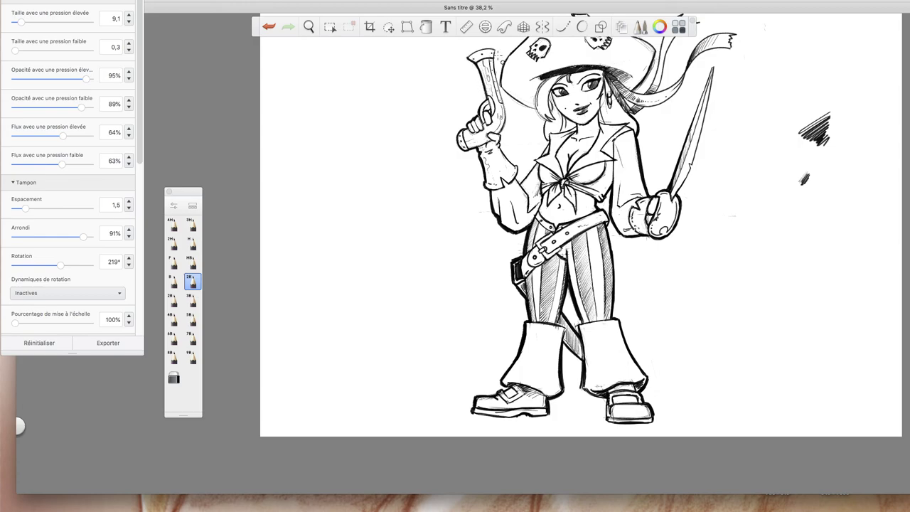
left_click_drag(497, 82, 502, 133)
left_click_drag(466, 56, 496, 48)
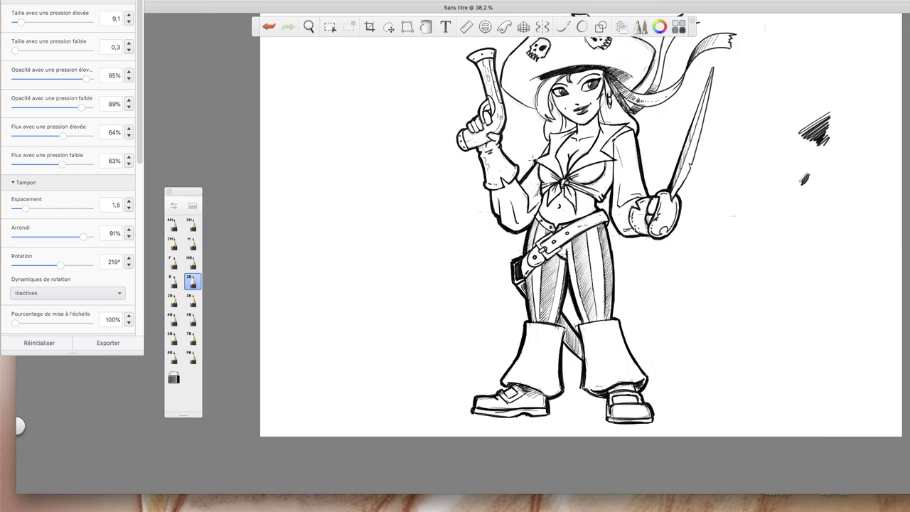
Thicken the outer contours of the hair, the pirate hat and the ribbons trailing behind it.
left_click_drag(547, 142, 535, 101)
key("space")
left_click_drag(710, 300, 685, 379)
mouse_move(511, 191)
left_mouse_down()
mouse_move(484, 177)
mouse_move(511, 192)
left_mouse_up()
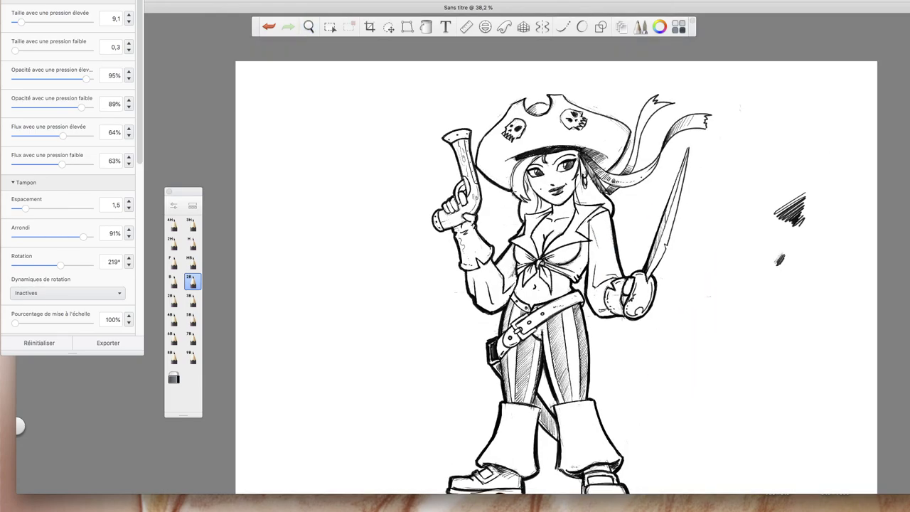
left_click_drag(481, 142, 512, 102)
mouse_move(474, 164)
left_mouse_down()
mouse_move(480, 143)
mouse_move(519, 101)
mouse_move(527, 110)
mouse_move(546, 105)
mouse_move(526, 105)
mouse_move(554, 91)
mouse_move(632, 118)
mouse_move(634, 135)
left_mouse_up()
mouse_move(608, 171)
left_mouse_down()
mouse_move(627, 148)
mouse_move(616, 165)
mouse_move(628, 163)
left_mouse_up()
left_click_drag(598, 186, 613, 177)
left_click_drag(603, 192, 652, 98)
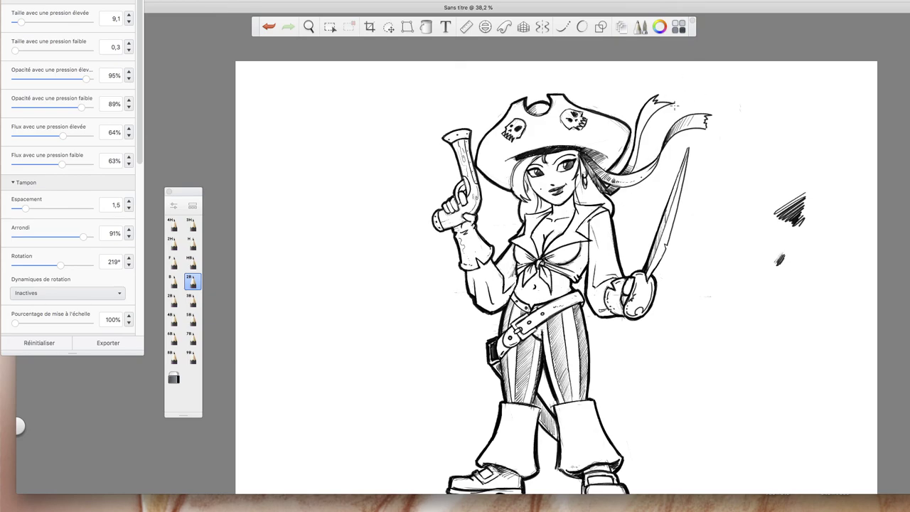
Darken the irises and upper lashes of both eyes, undoing the unwanted strokes.
key("space")
key("space")
left_click_drag(554, 260, 552, 282)
left_click_drag(644, 404, 634, 382)
key("super+z")
key("super+z")
key("super+z")
key("super+z")
key("super+z")
key("super+z")
key("super+z")
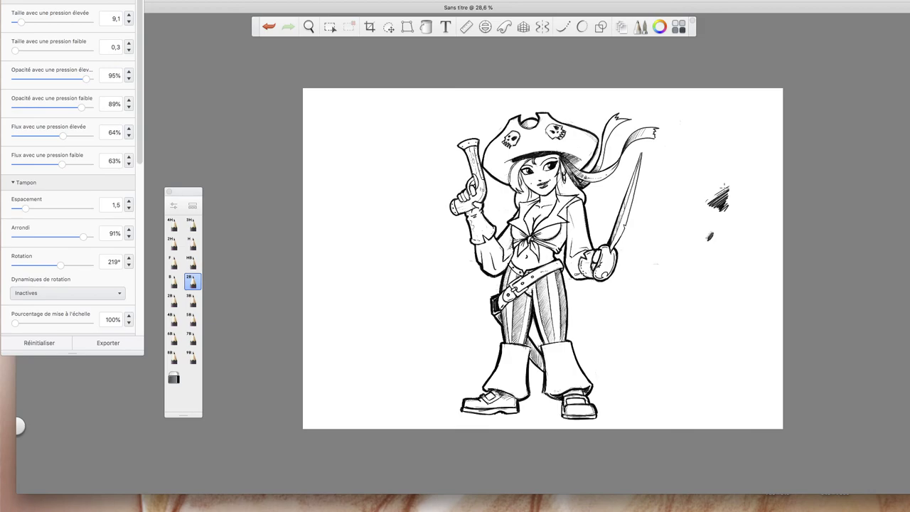
Erase the test scribbles beside the sword, deleting their remains with a lasso selection and deselecting.
left_click_drag(713, 232, 706, 239)
left_click_drag(729, 194, 719, 204)
left_click_drag(713, 232, 709, 238)
left_click(388, 27)
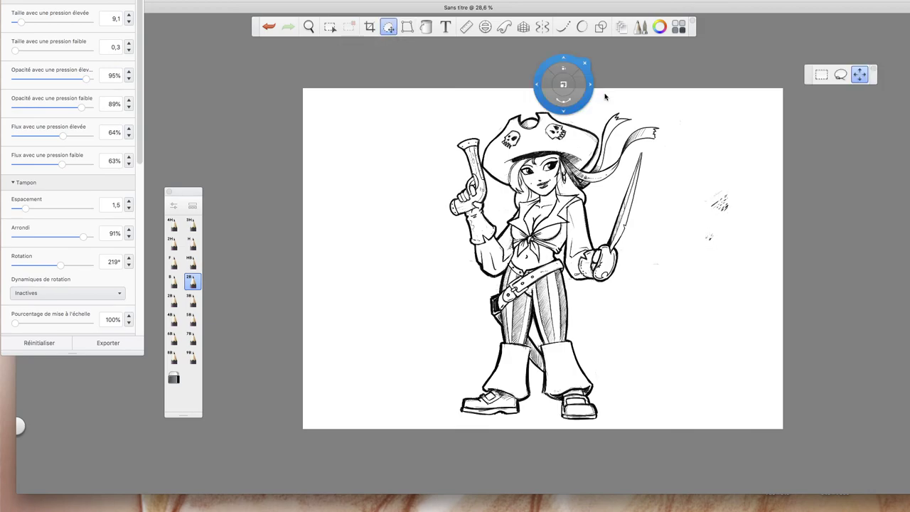
left_click(840, 74)
mouse_move(740, 210)
left_mouse_down()
mouse_move(688, 252)
mouse_move(739, 165)
left_mouse_up()
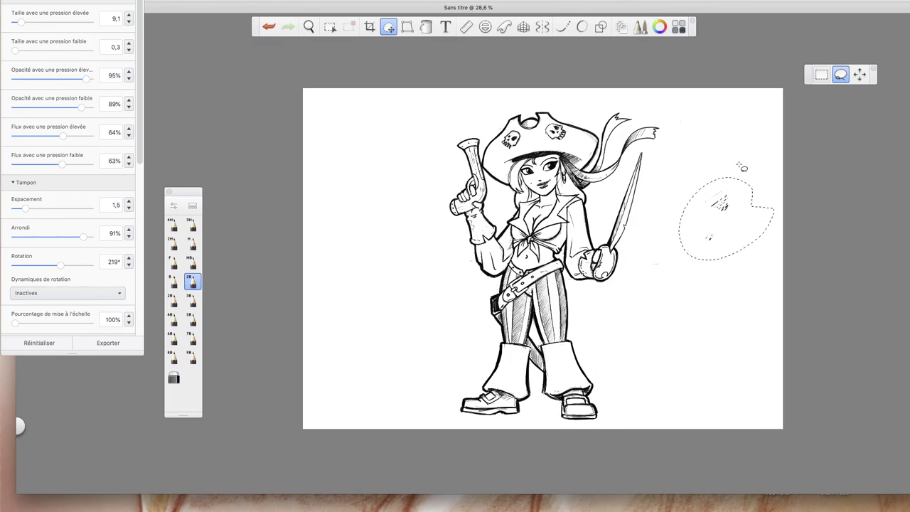
key("Delete")
key("super+d")
Leave the selection tool and inspect the whole drawing with the interface panels hidden.
left_click(309, 26)
left_click_drag(589, 264, 638, 222)
left_click_drag(660, 341, 681, 329)
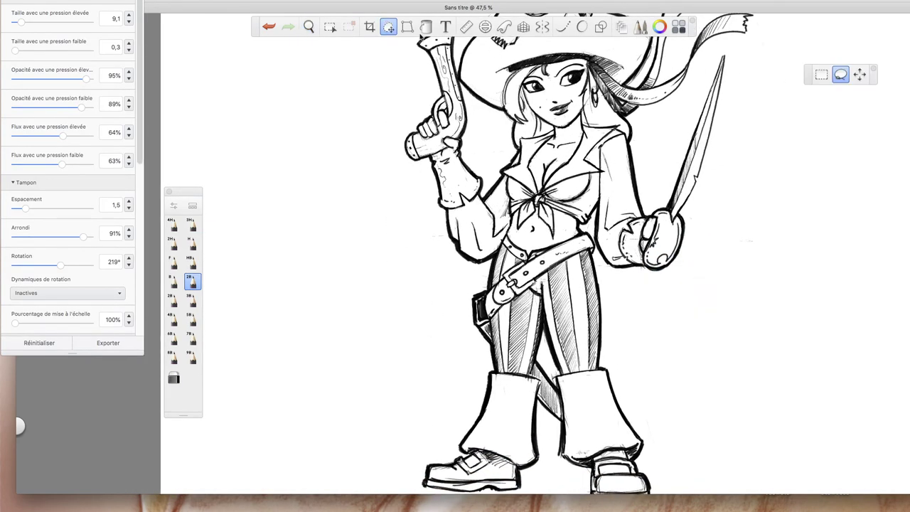
left_click(389, 26)
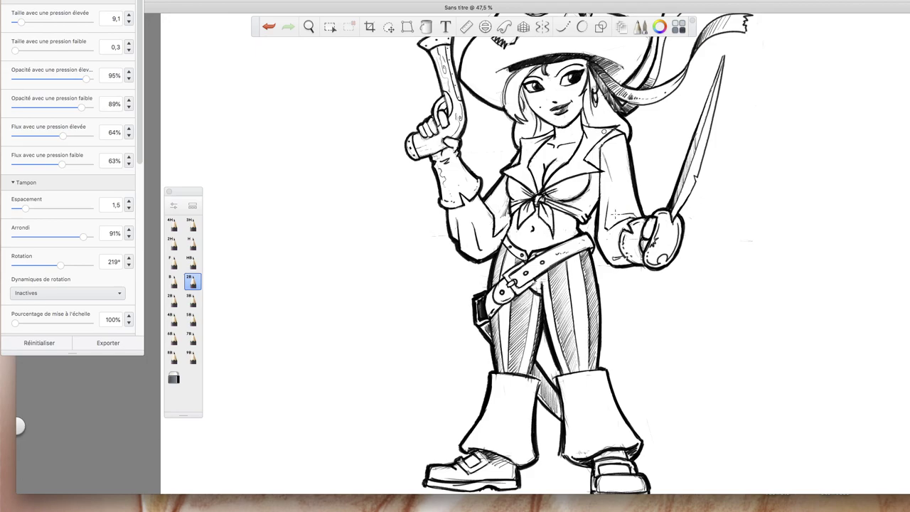
key("space")
left_click_drag(619, 254, 611, 288)
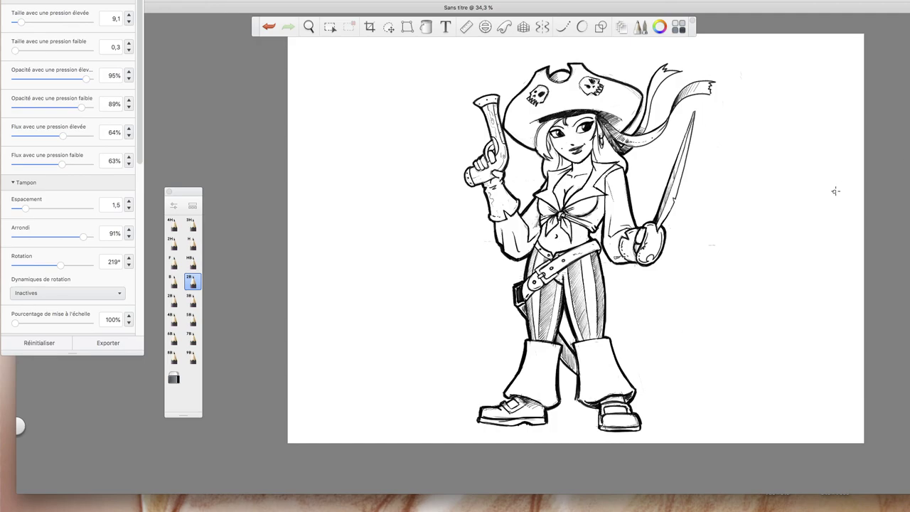
key("Tab")
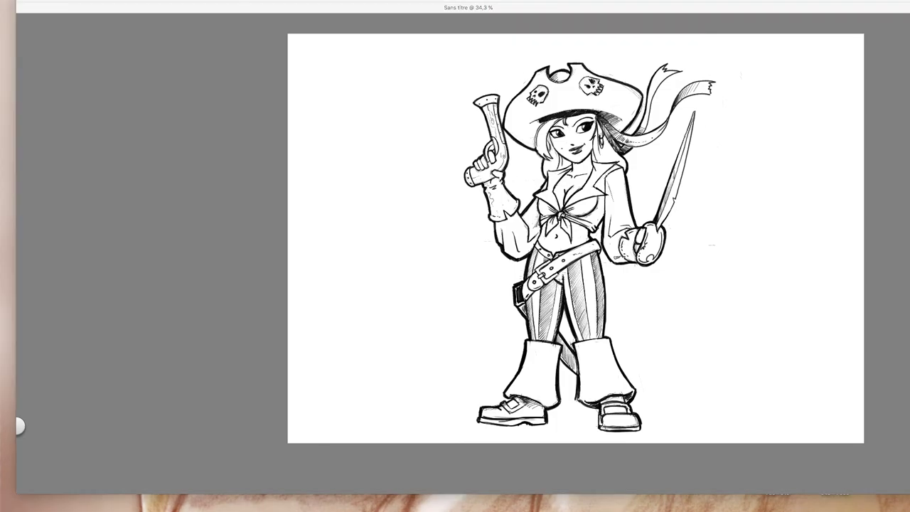